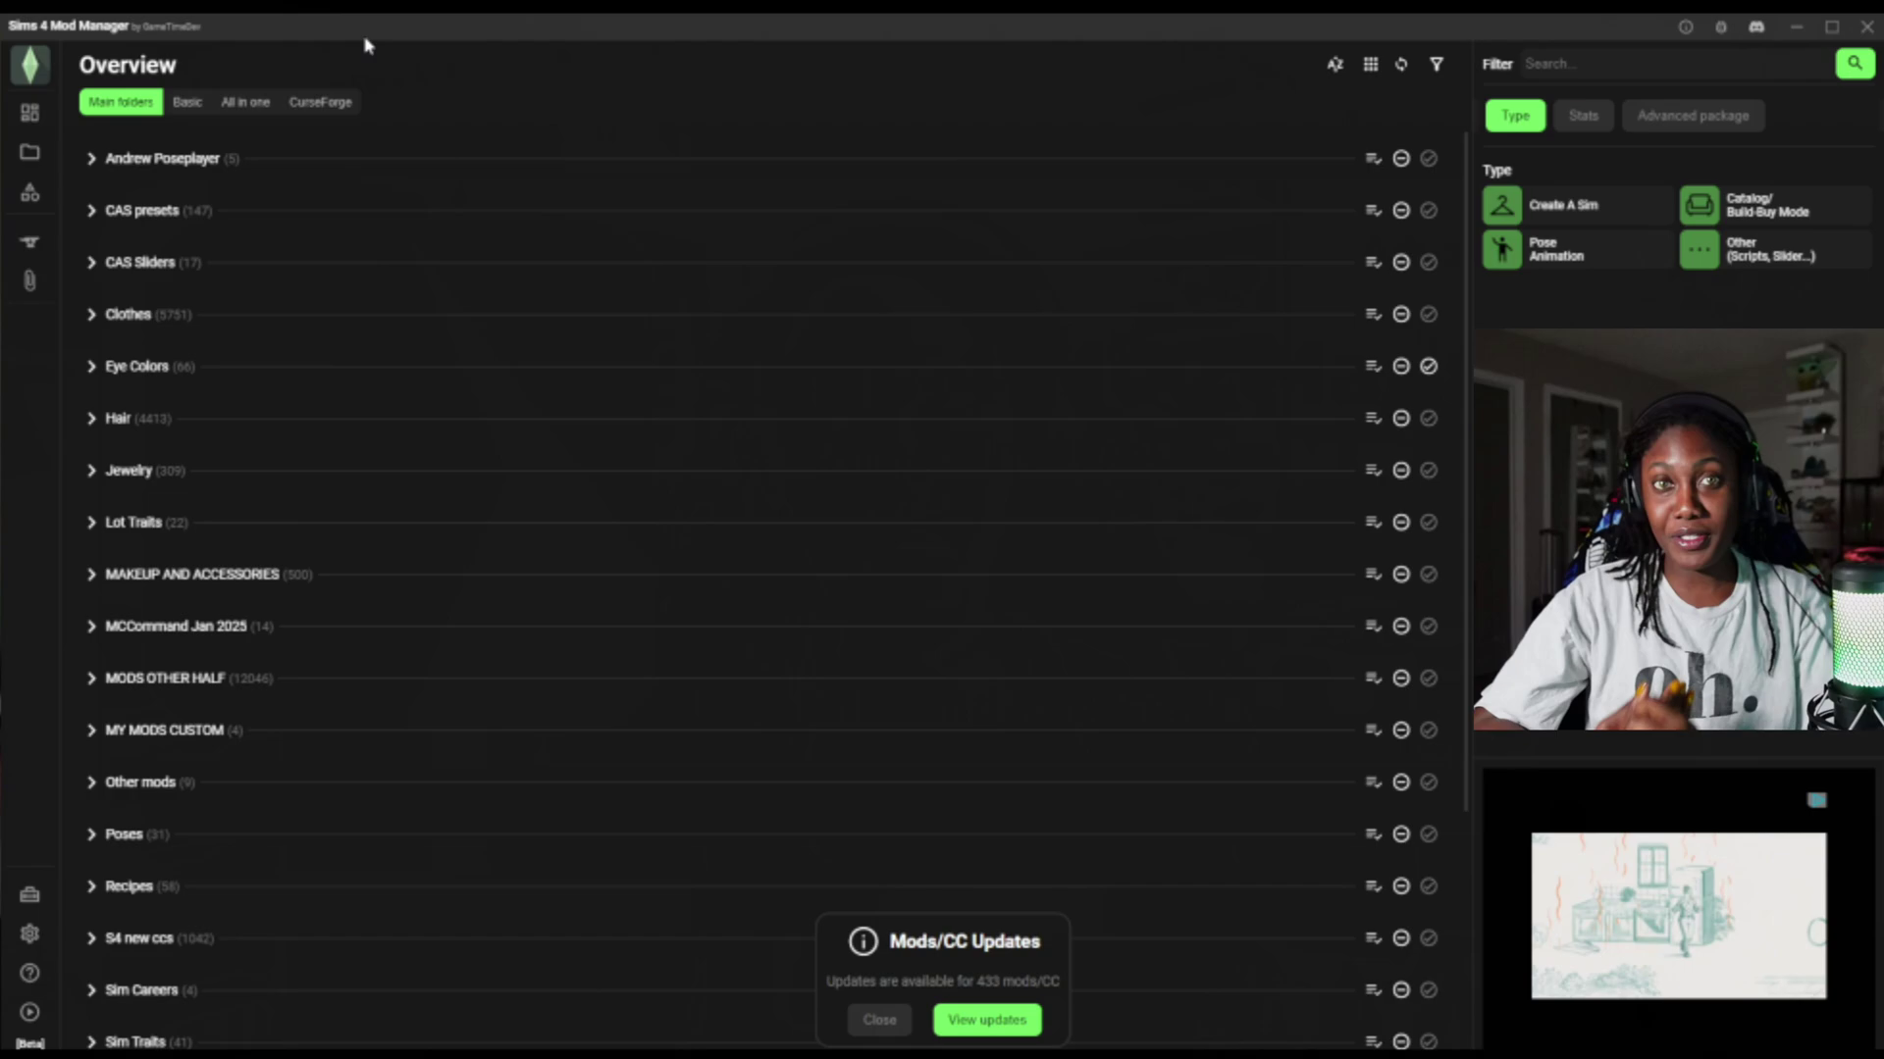
scroll(685, 622, down, 2)
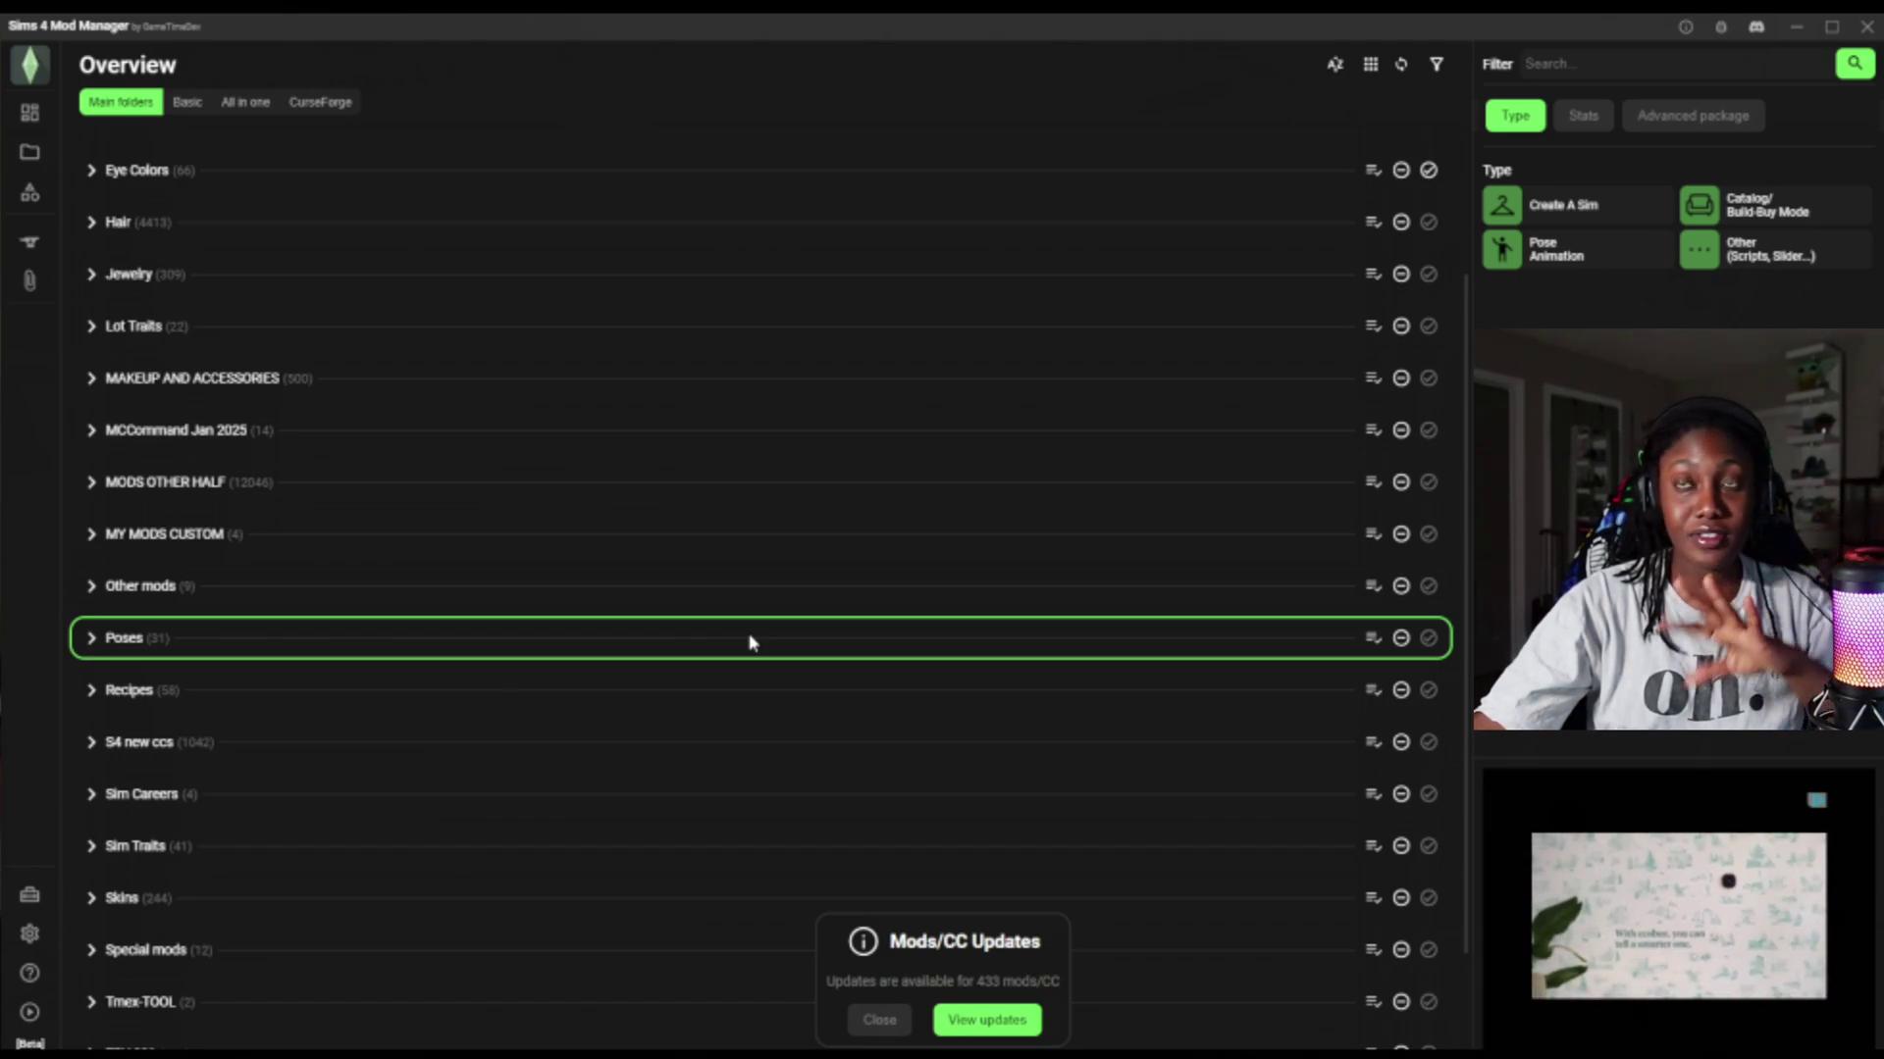
scroll(751, 642, down, 3)
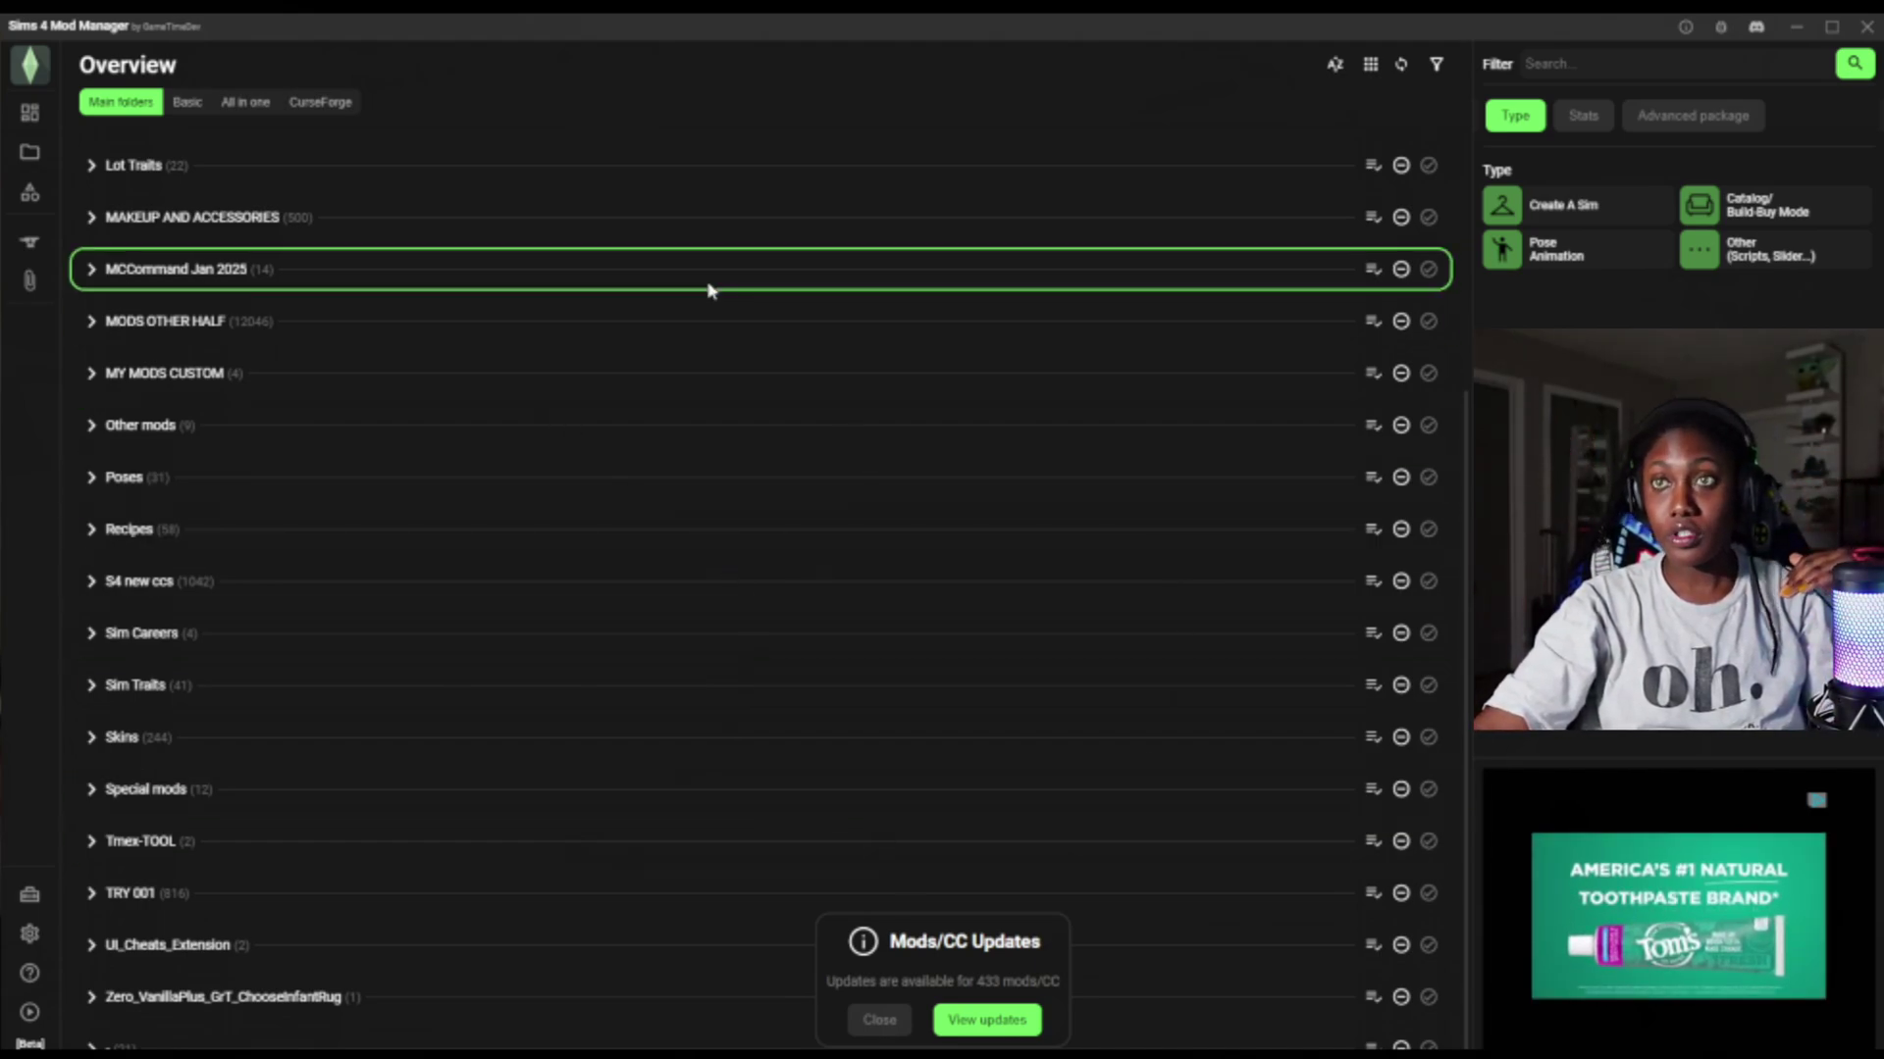
scroll(711, 289, up, 4)
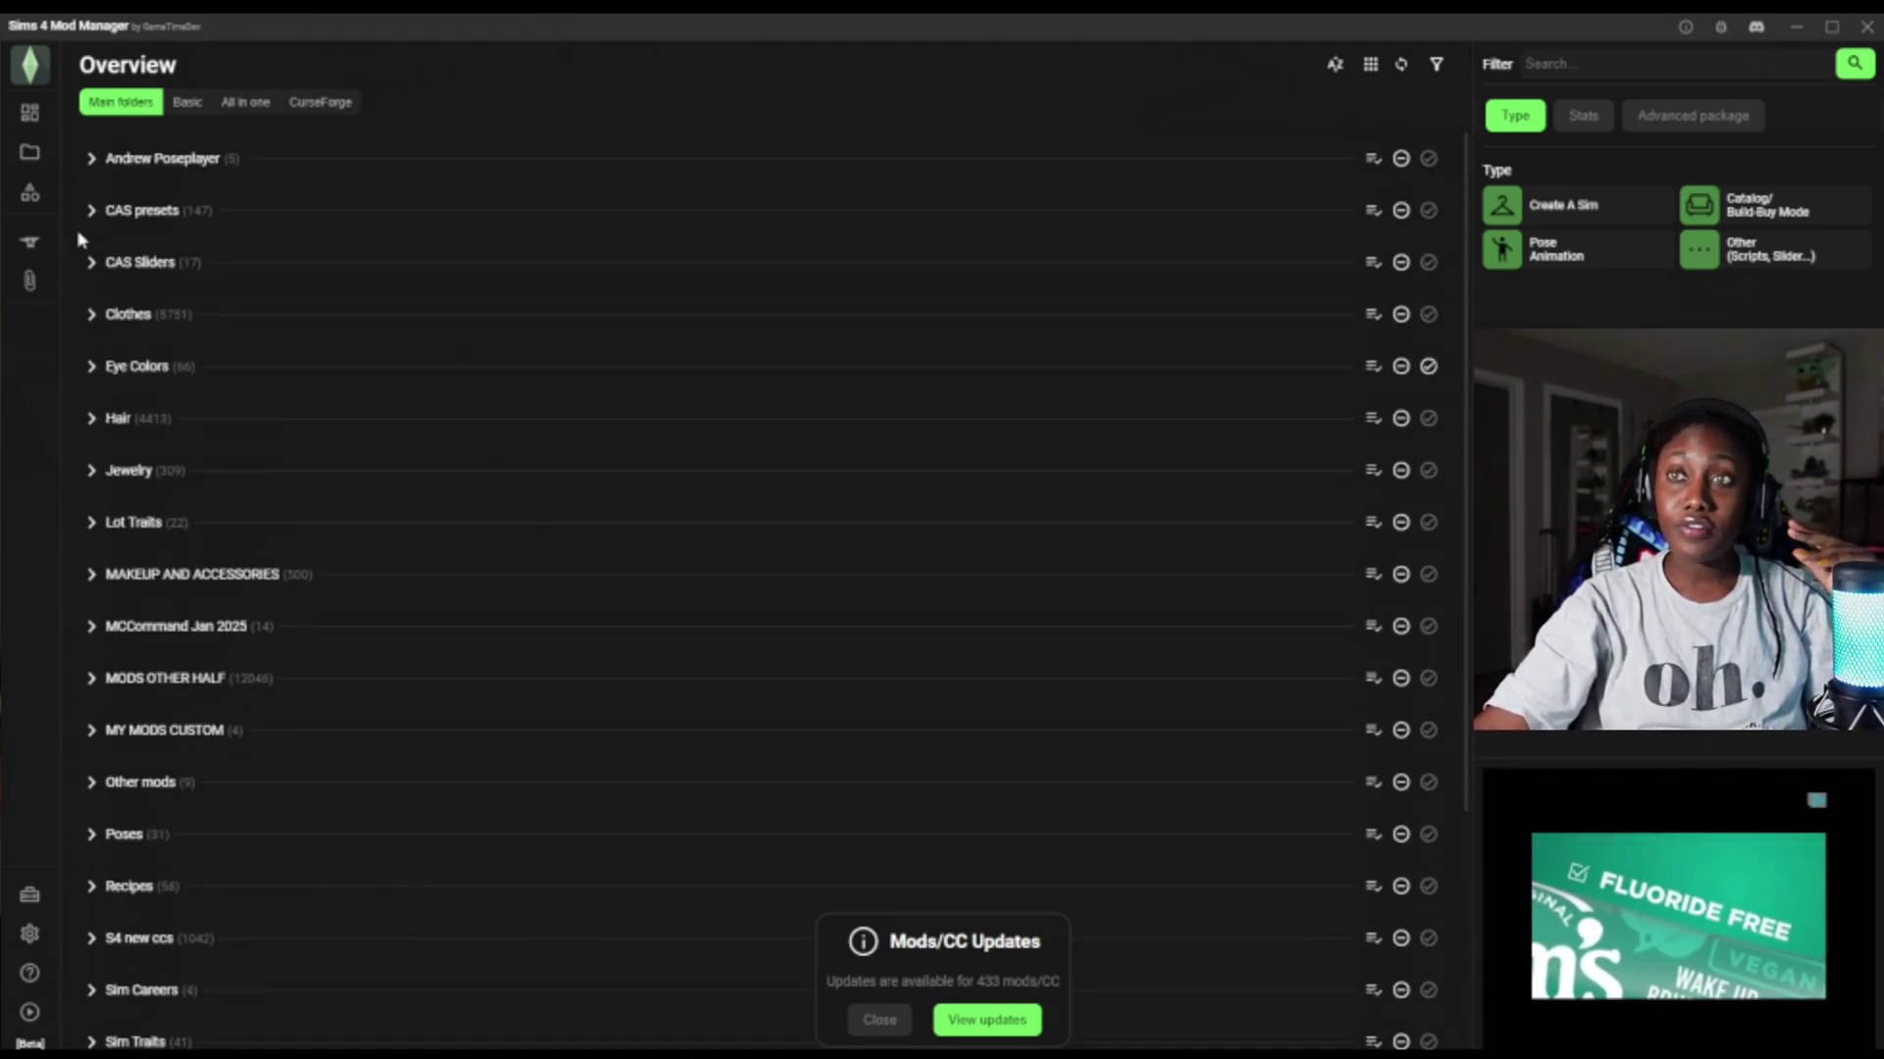
Expand MAKEUP AND ACCESSORIES and browse its mod pages, ending on page 3 of 5.
click(92, 577)
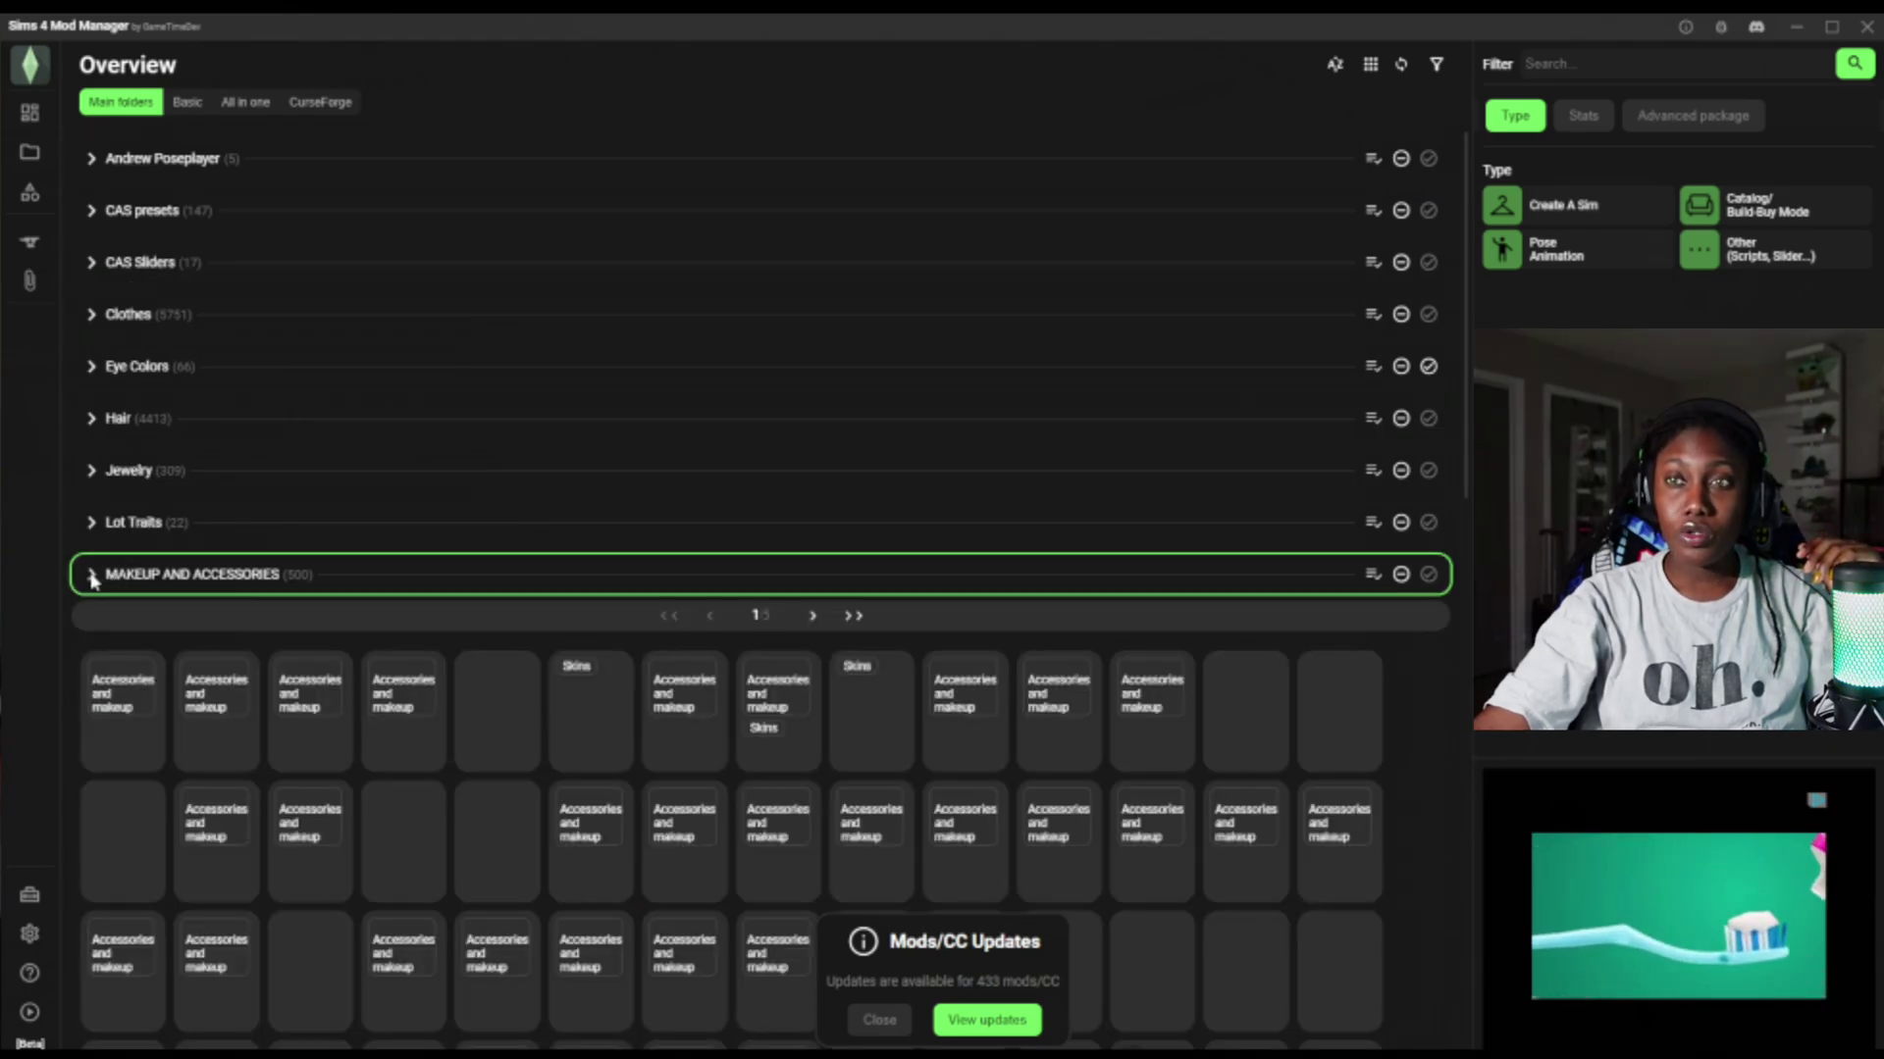
scroll(228, 550, down, 3)
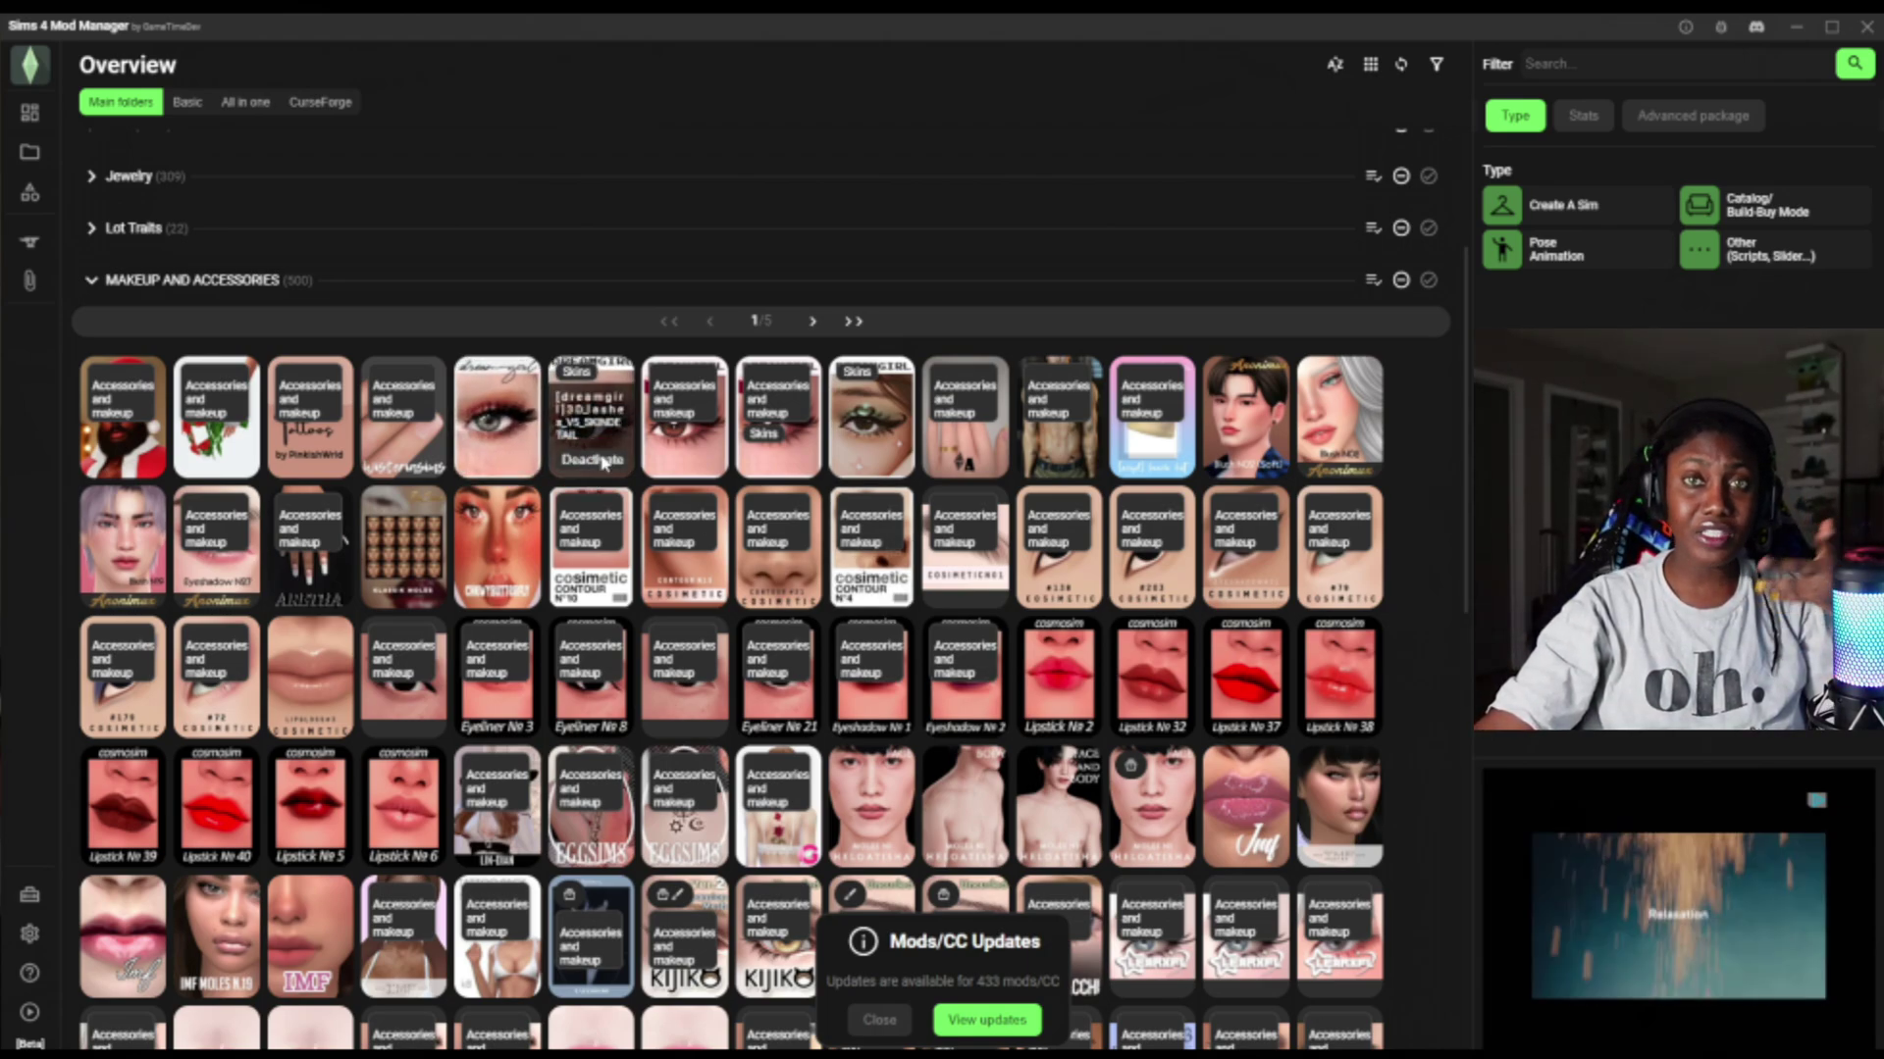
scroll(604, 471, down, 4)
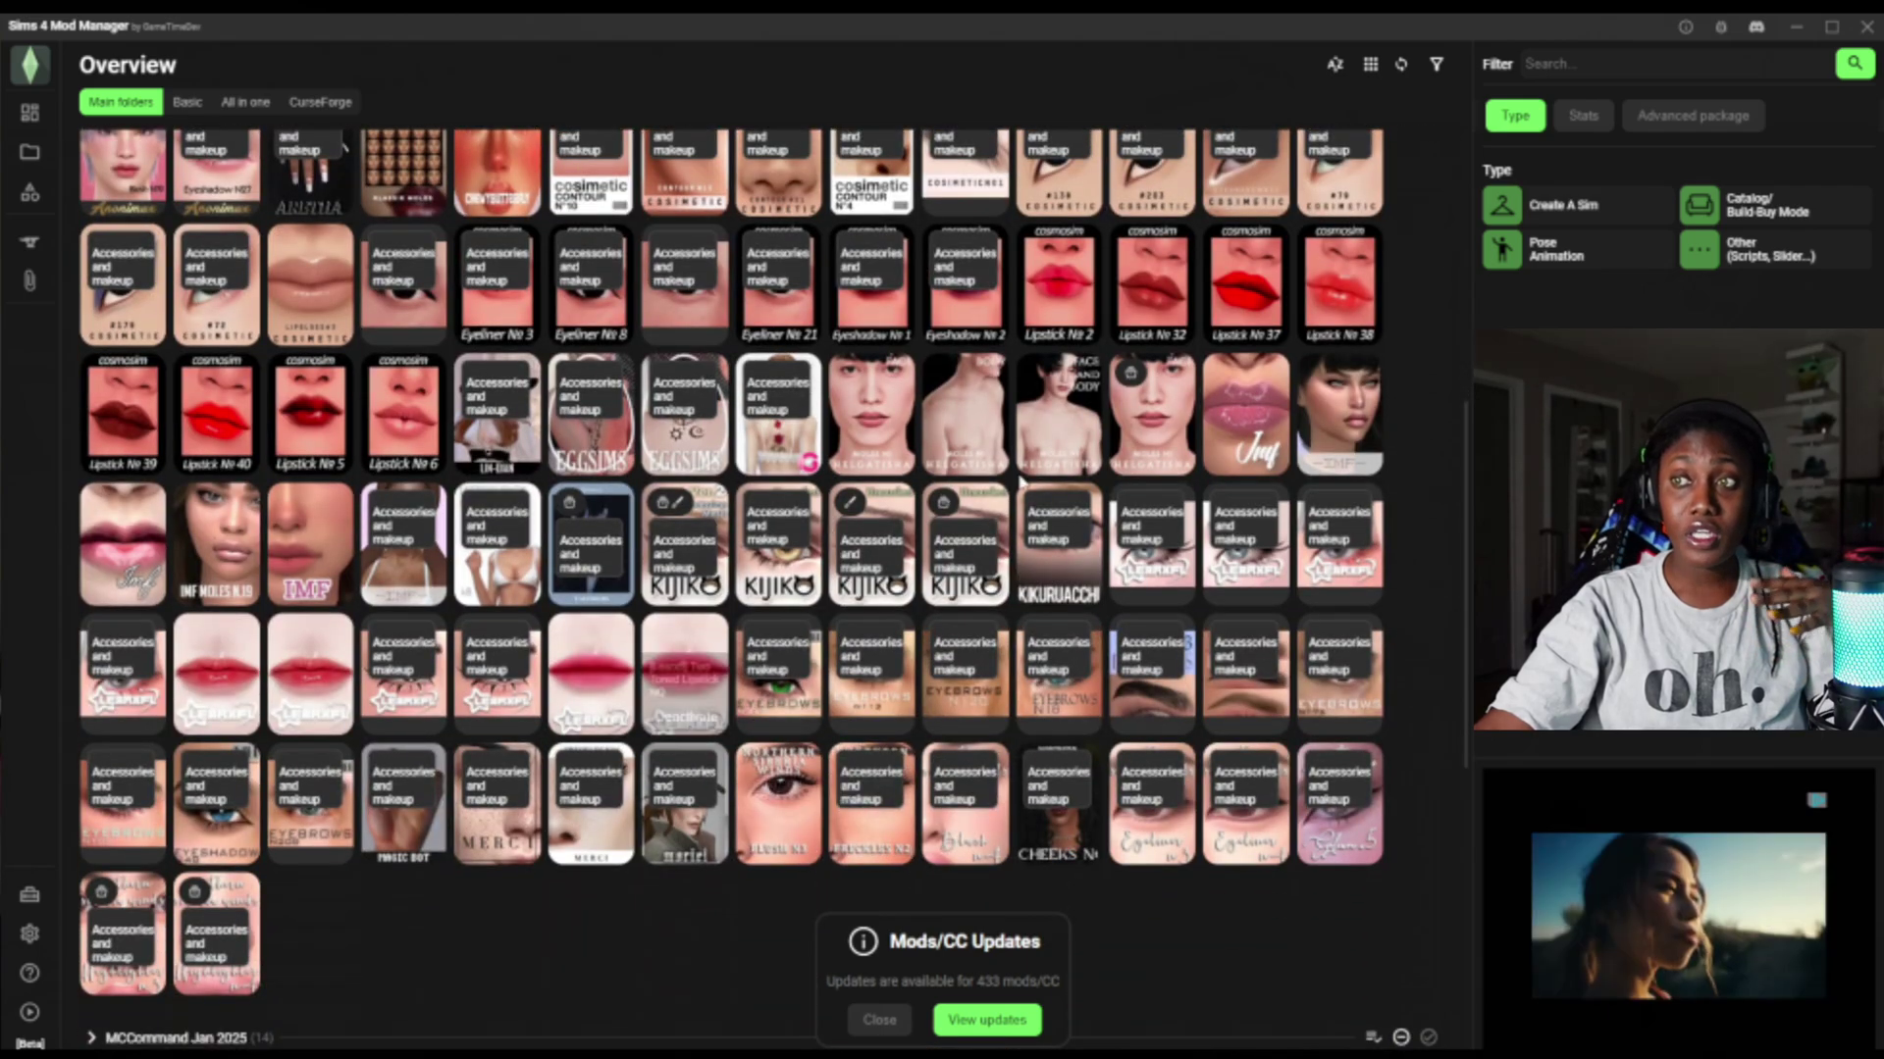
scroll(294, 373, up, 4)
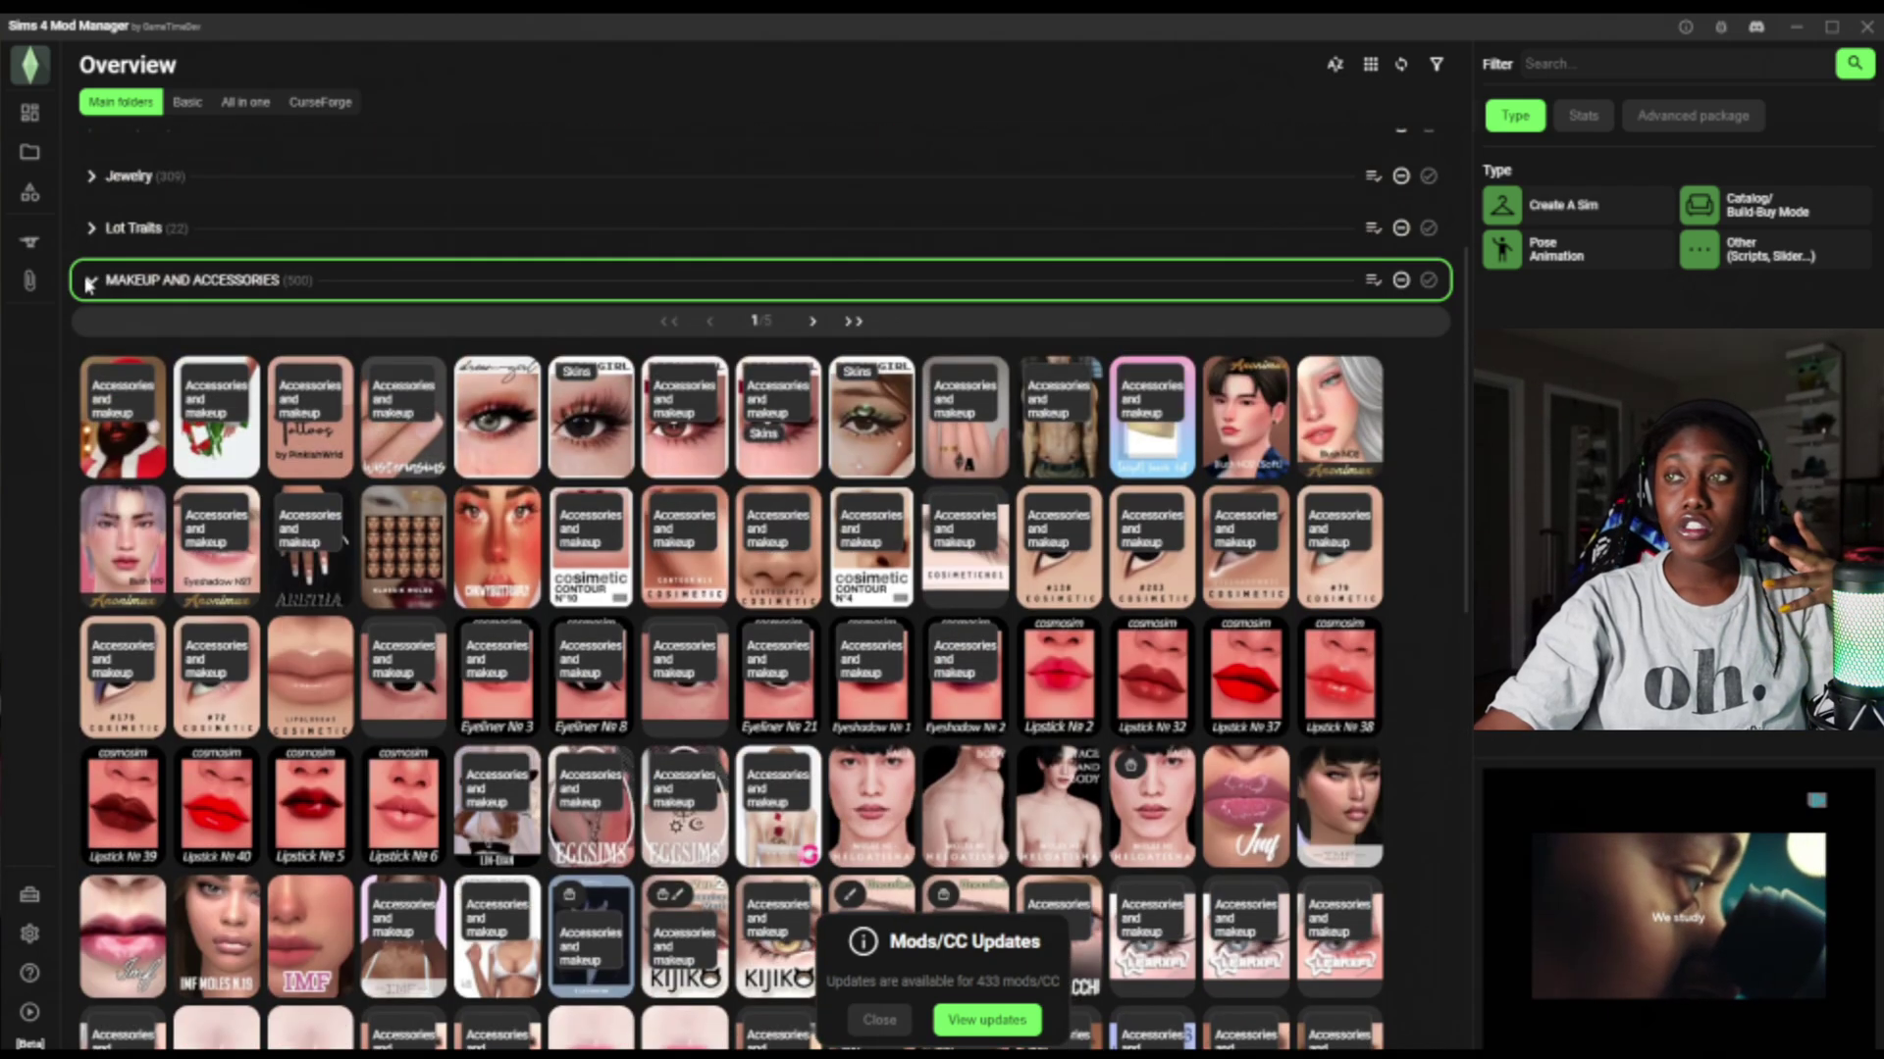
click(813, 324)
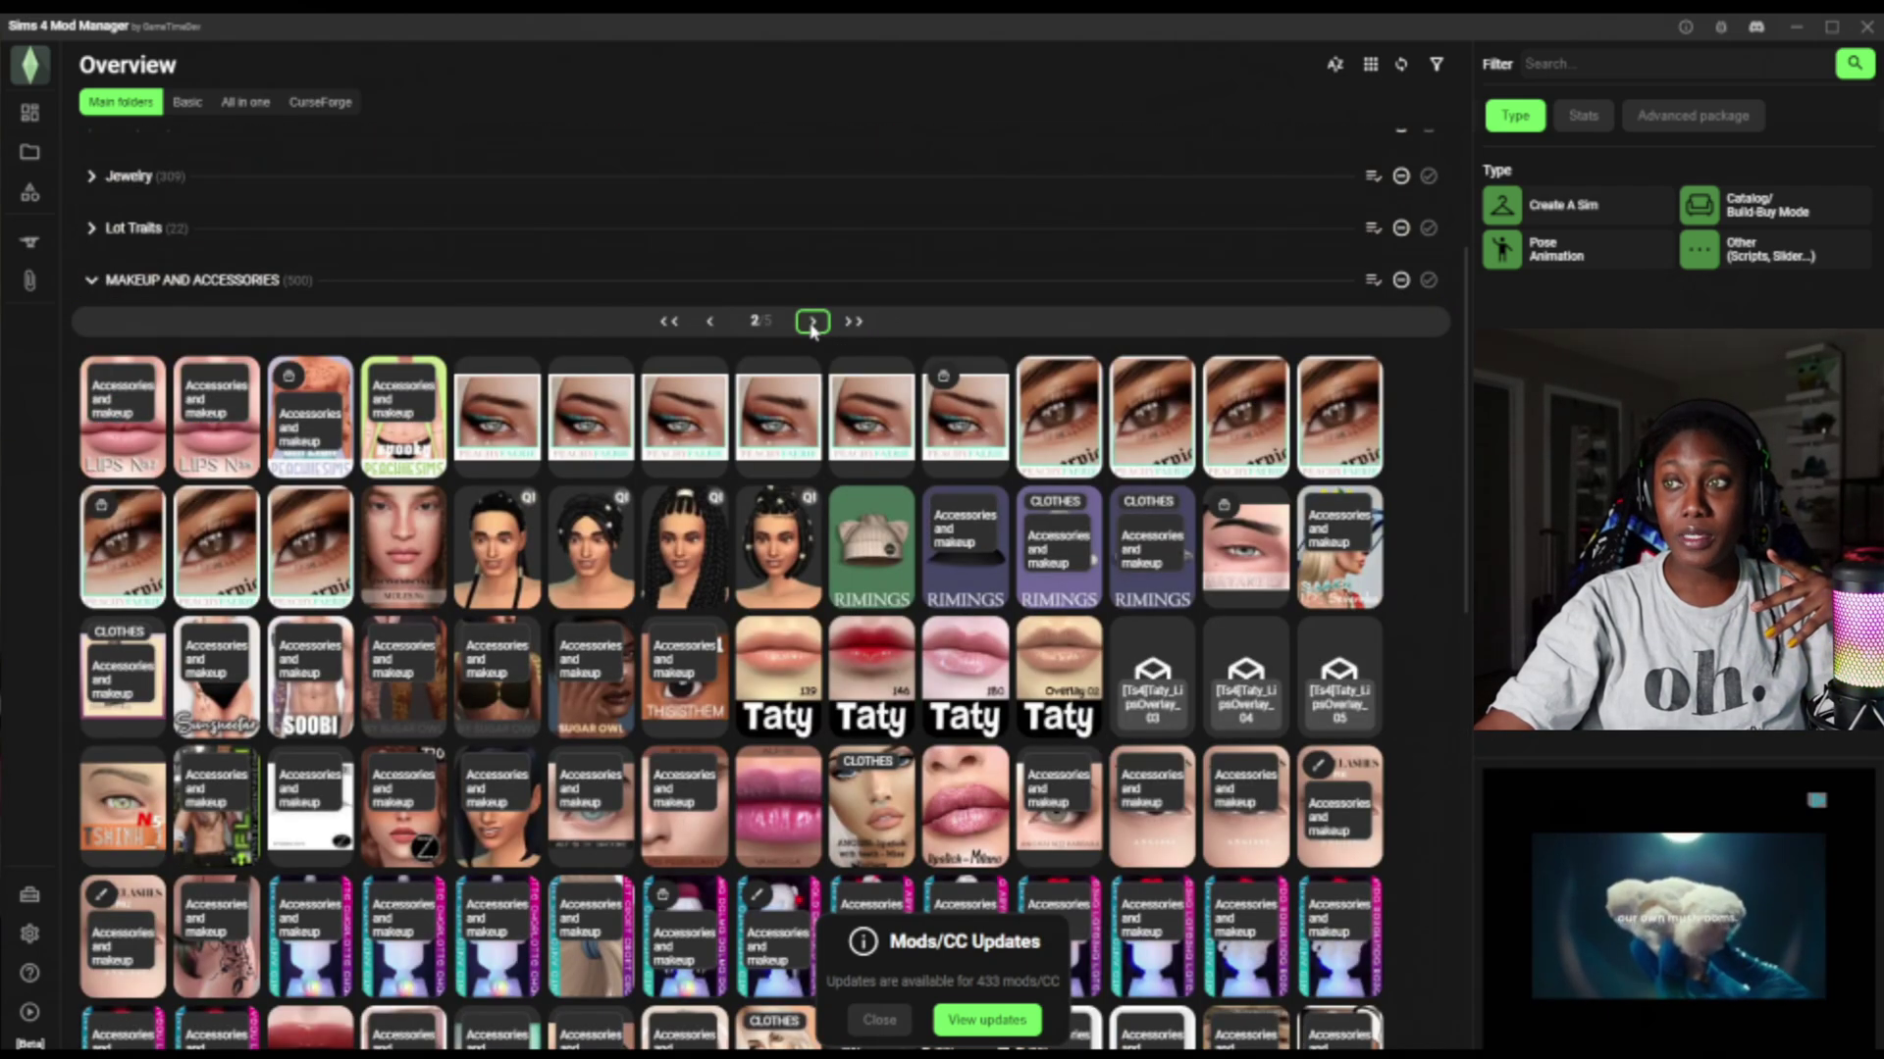
click(812, 324)
click(812, 324)
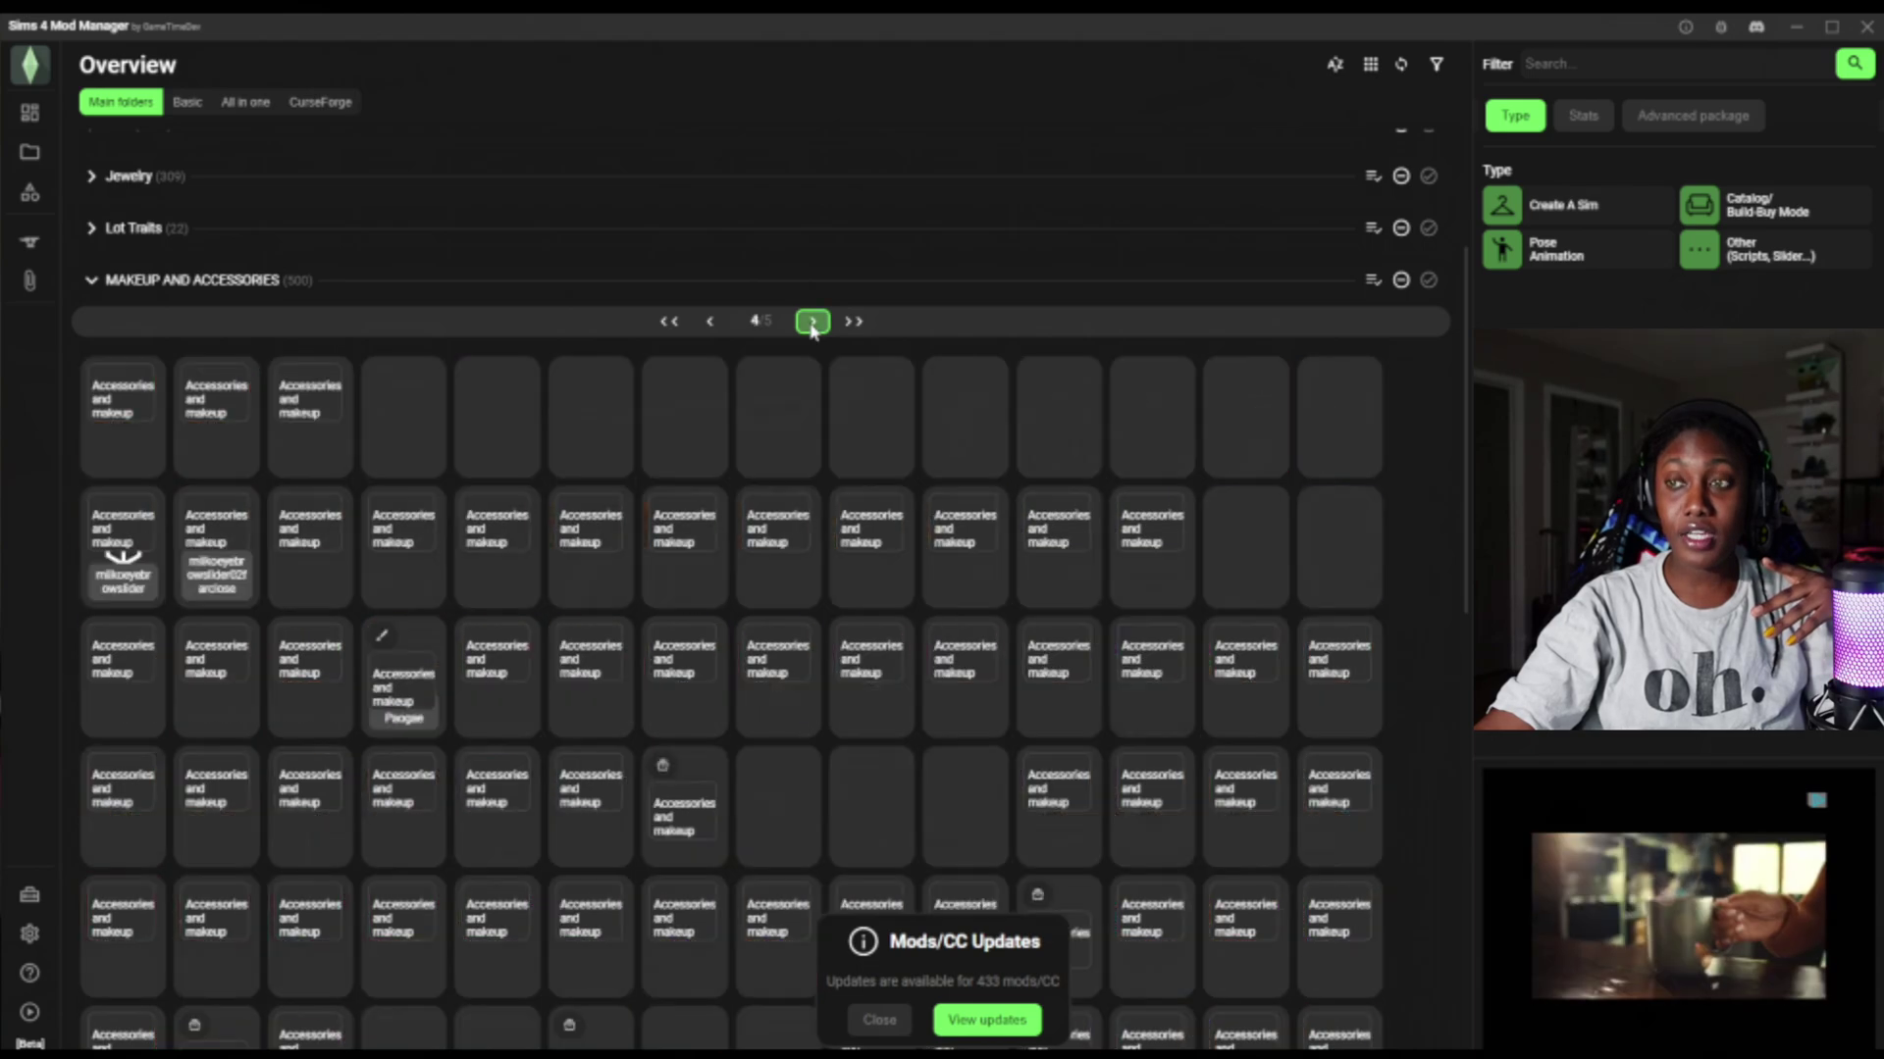
click(710, 322)
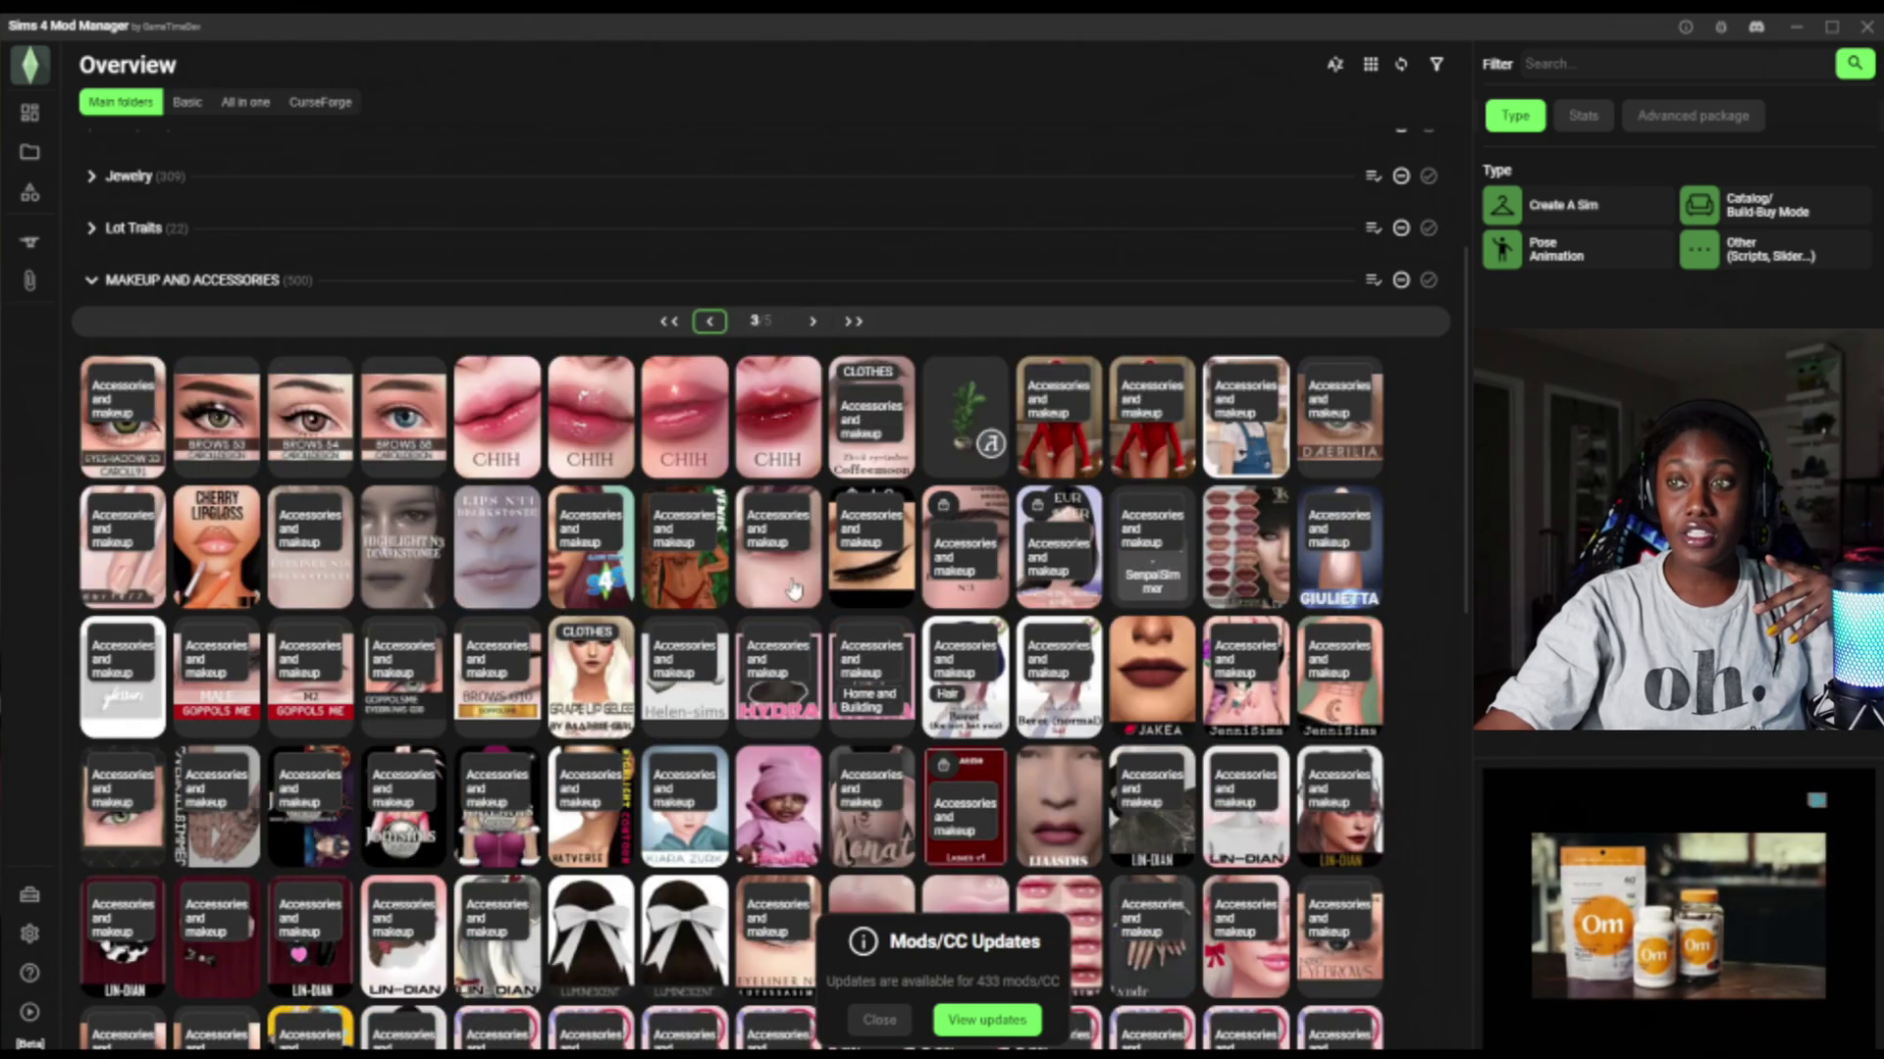
scroll(675, 662, down, 5)
mouse_move(675, 662)
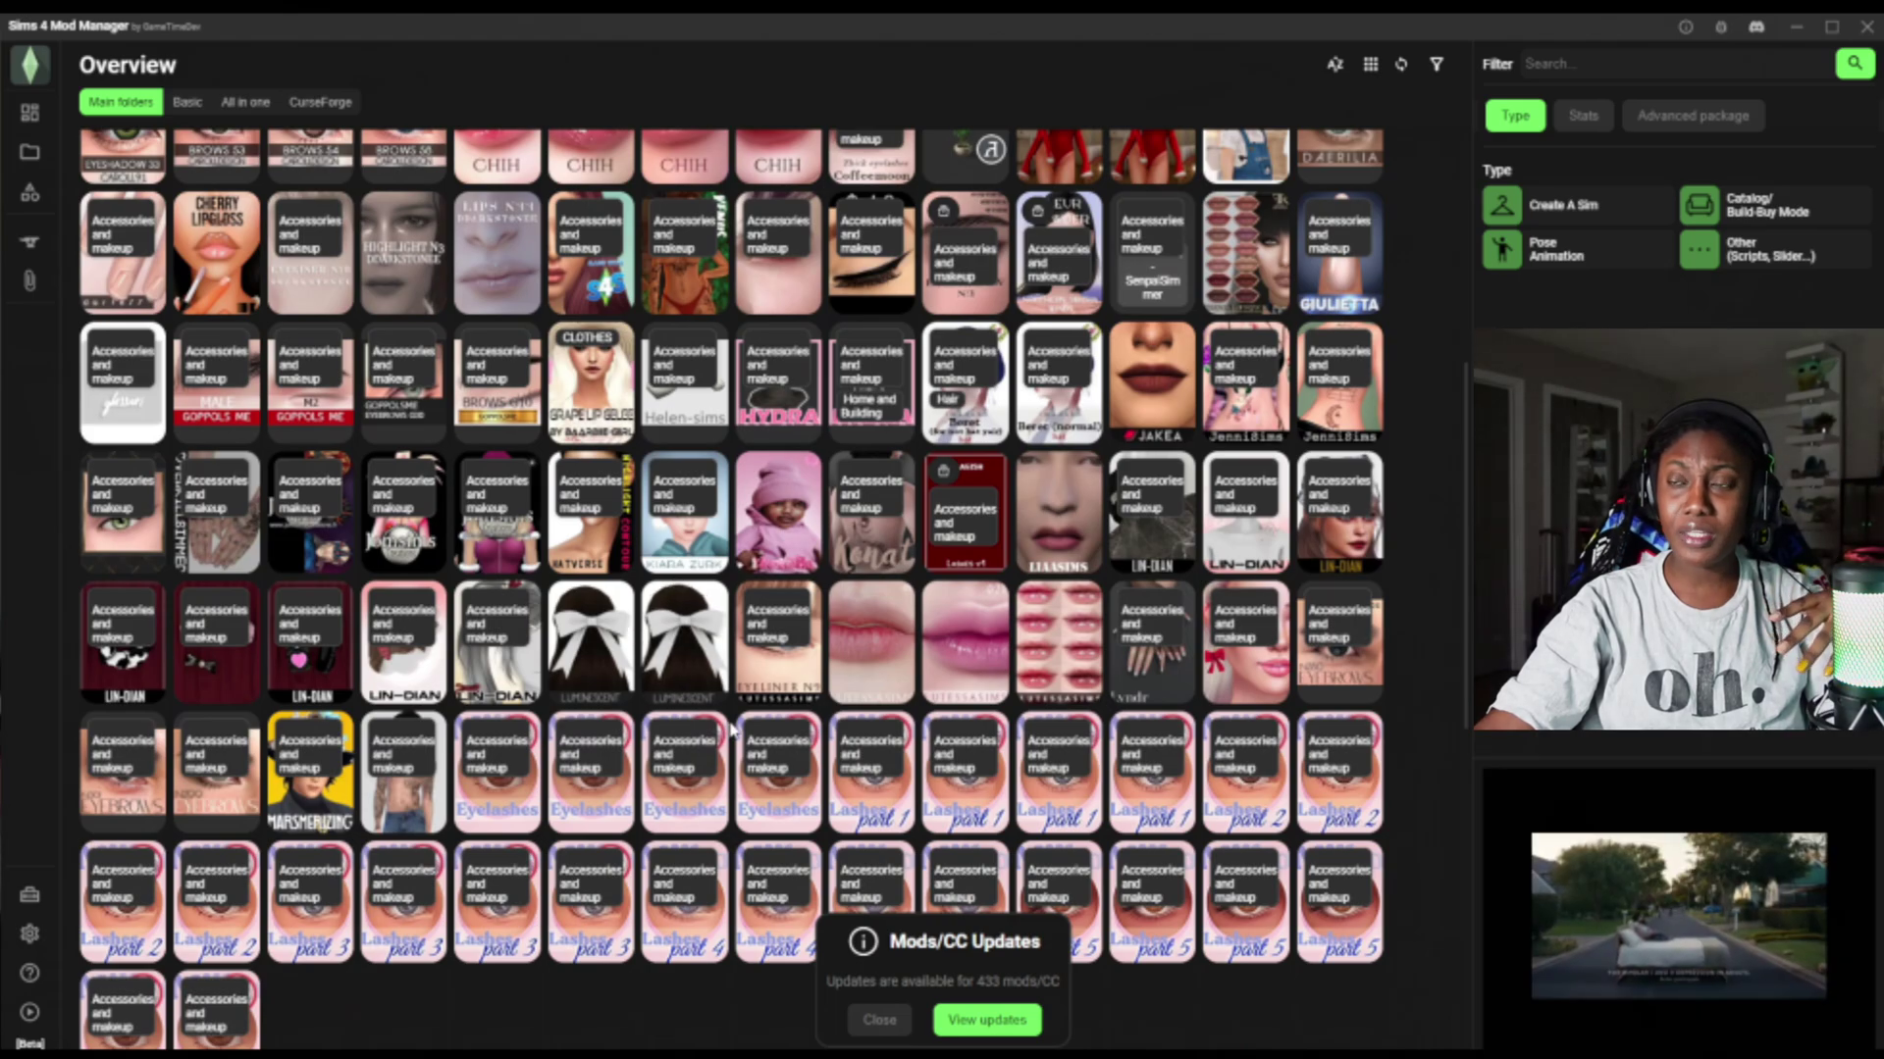
scroll(156, 239, up, 5)
Collapse MAKEUP AND ACCESSORIES and expand the Jewelry folder.
click(91, 478)
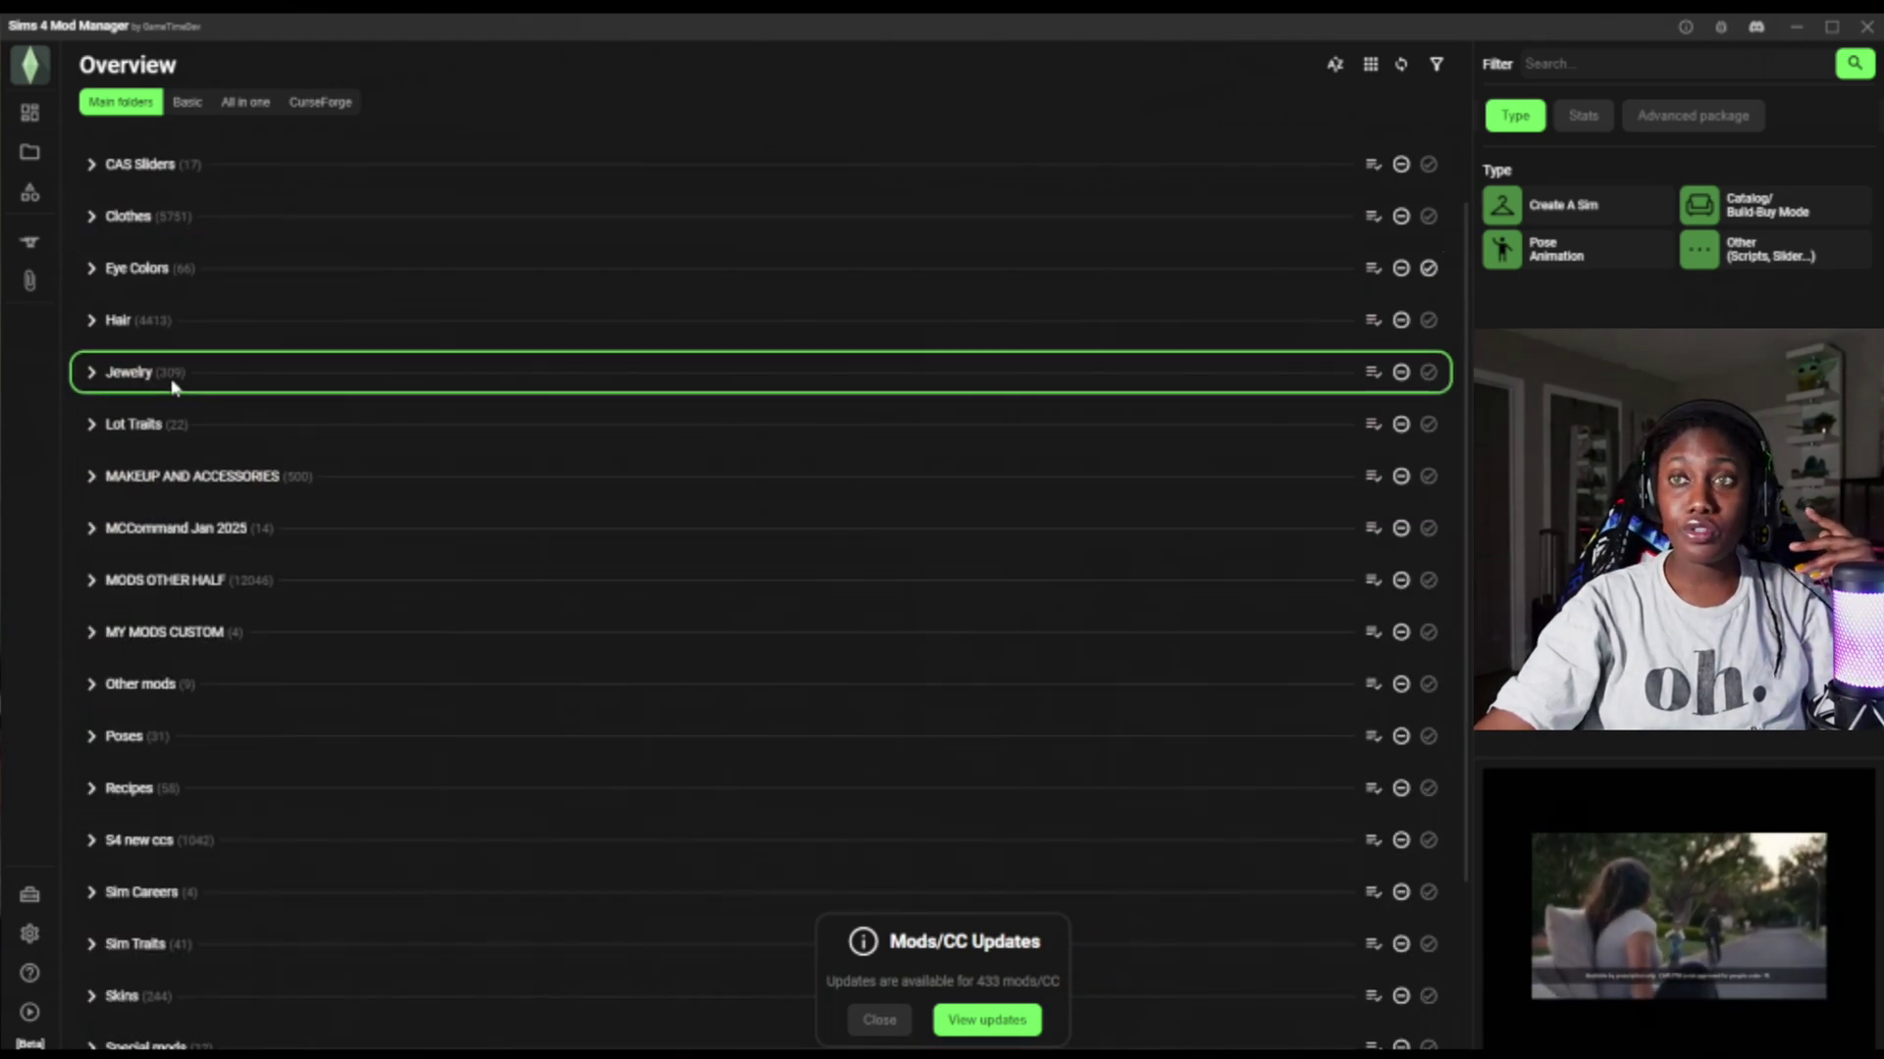
click(92, 373)
scroll(701, 628, down, 2)
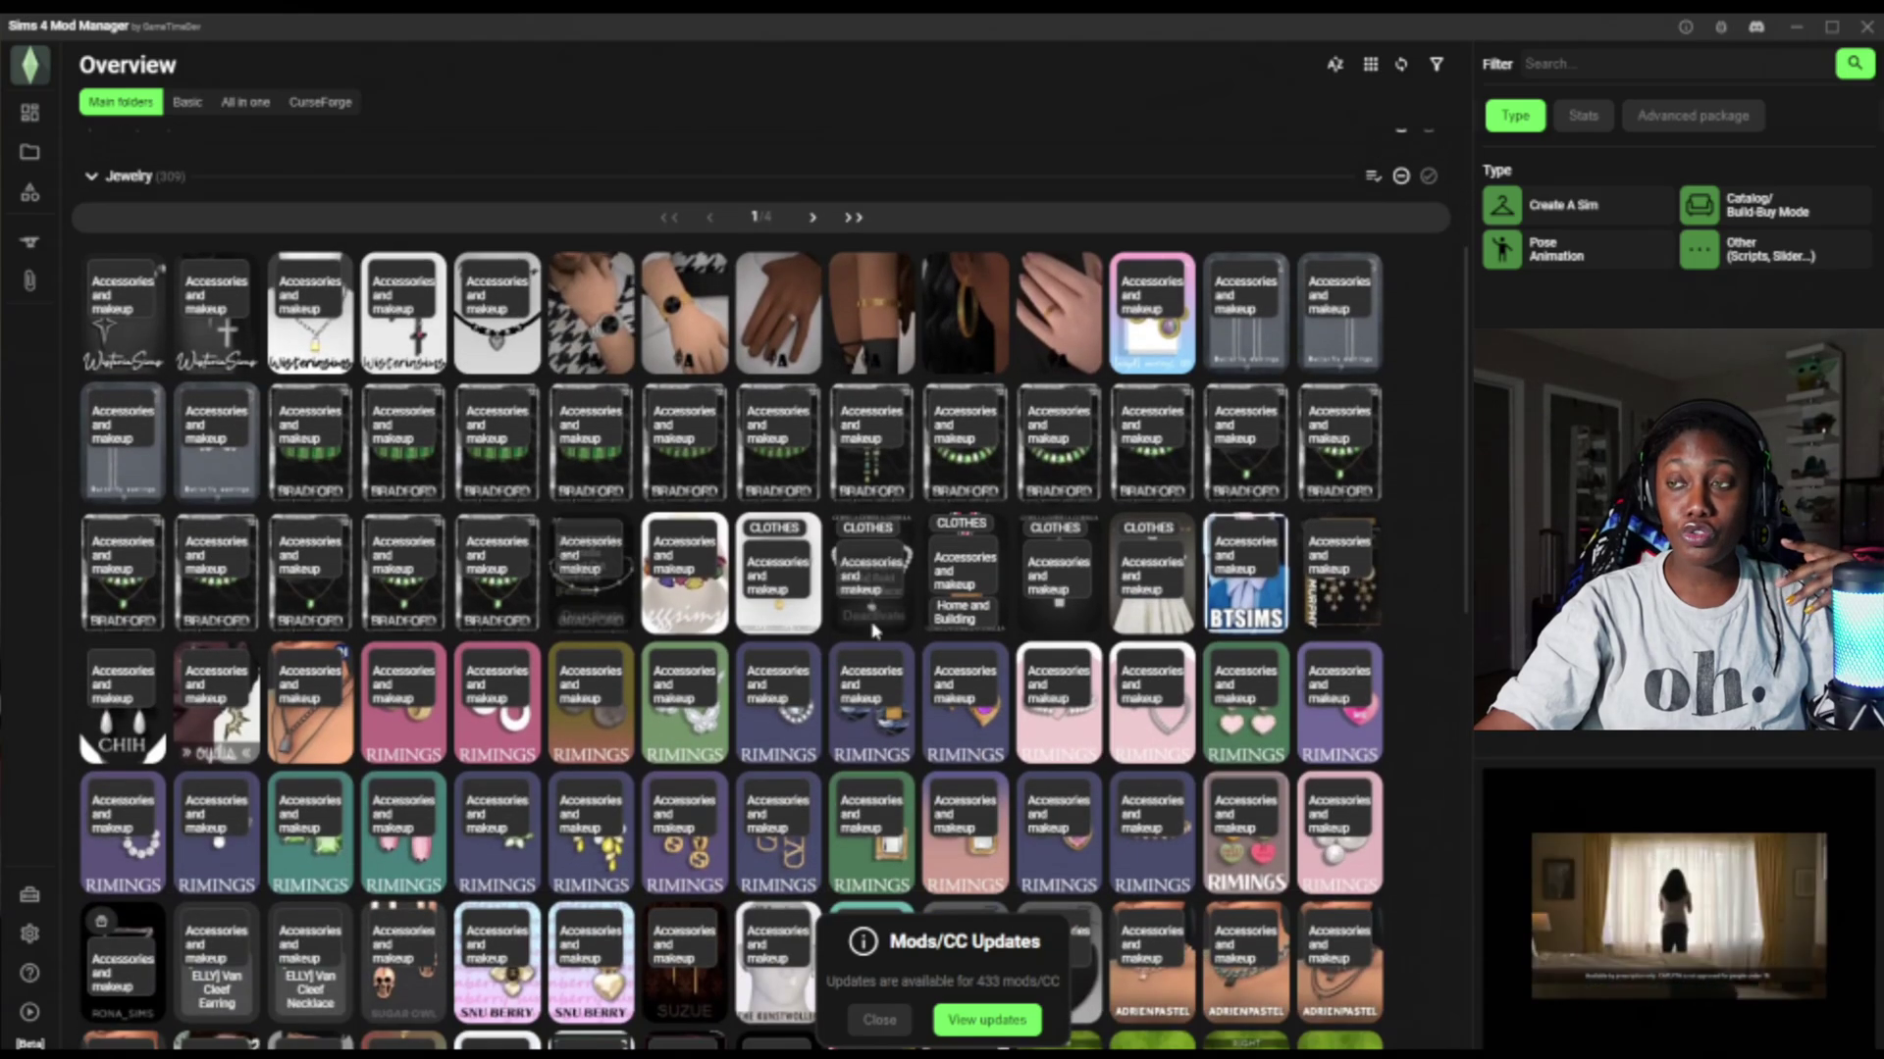
Select all 309 files in the Jewelry folder.
click(690, 572)
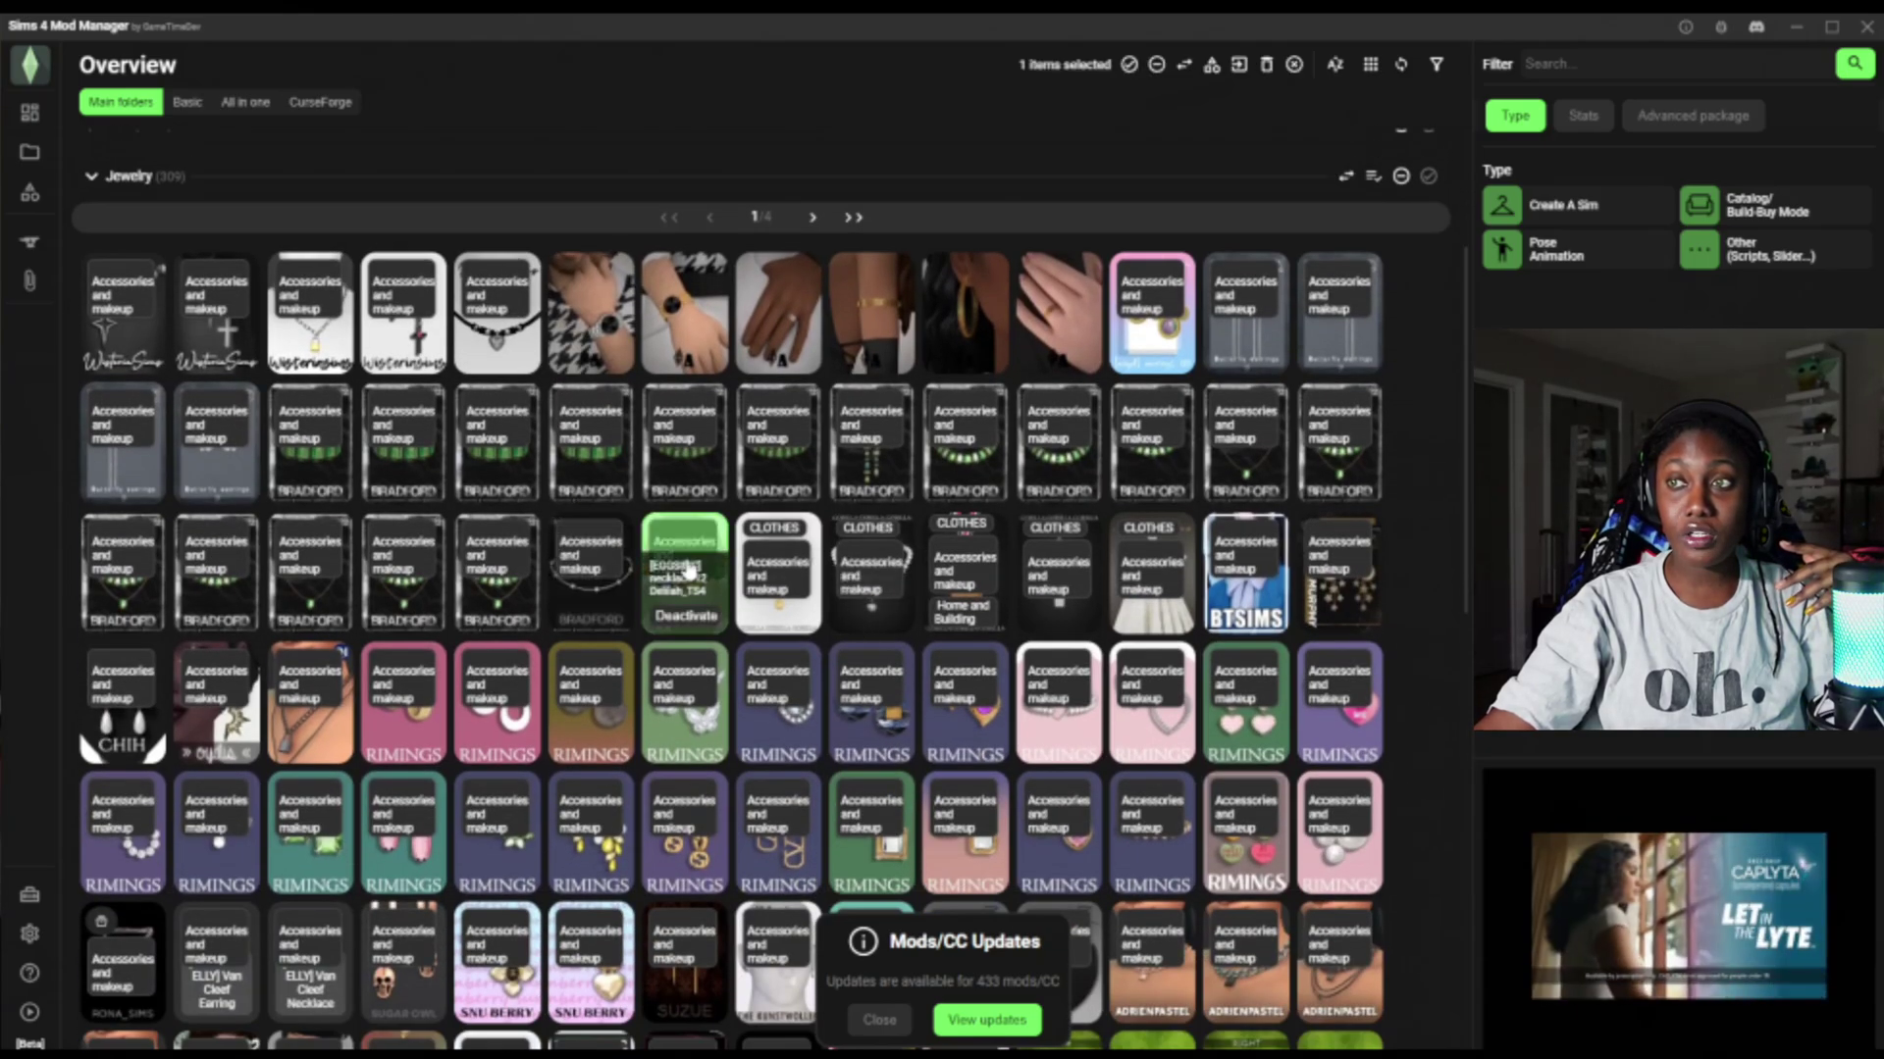
click(686, 575)
click(671, 585)
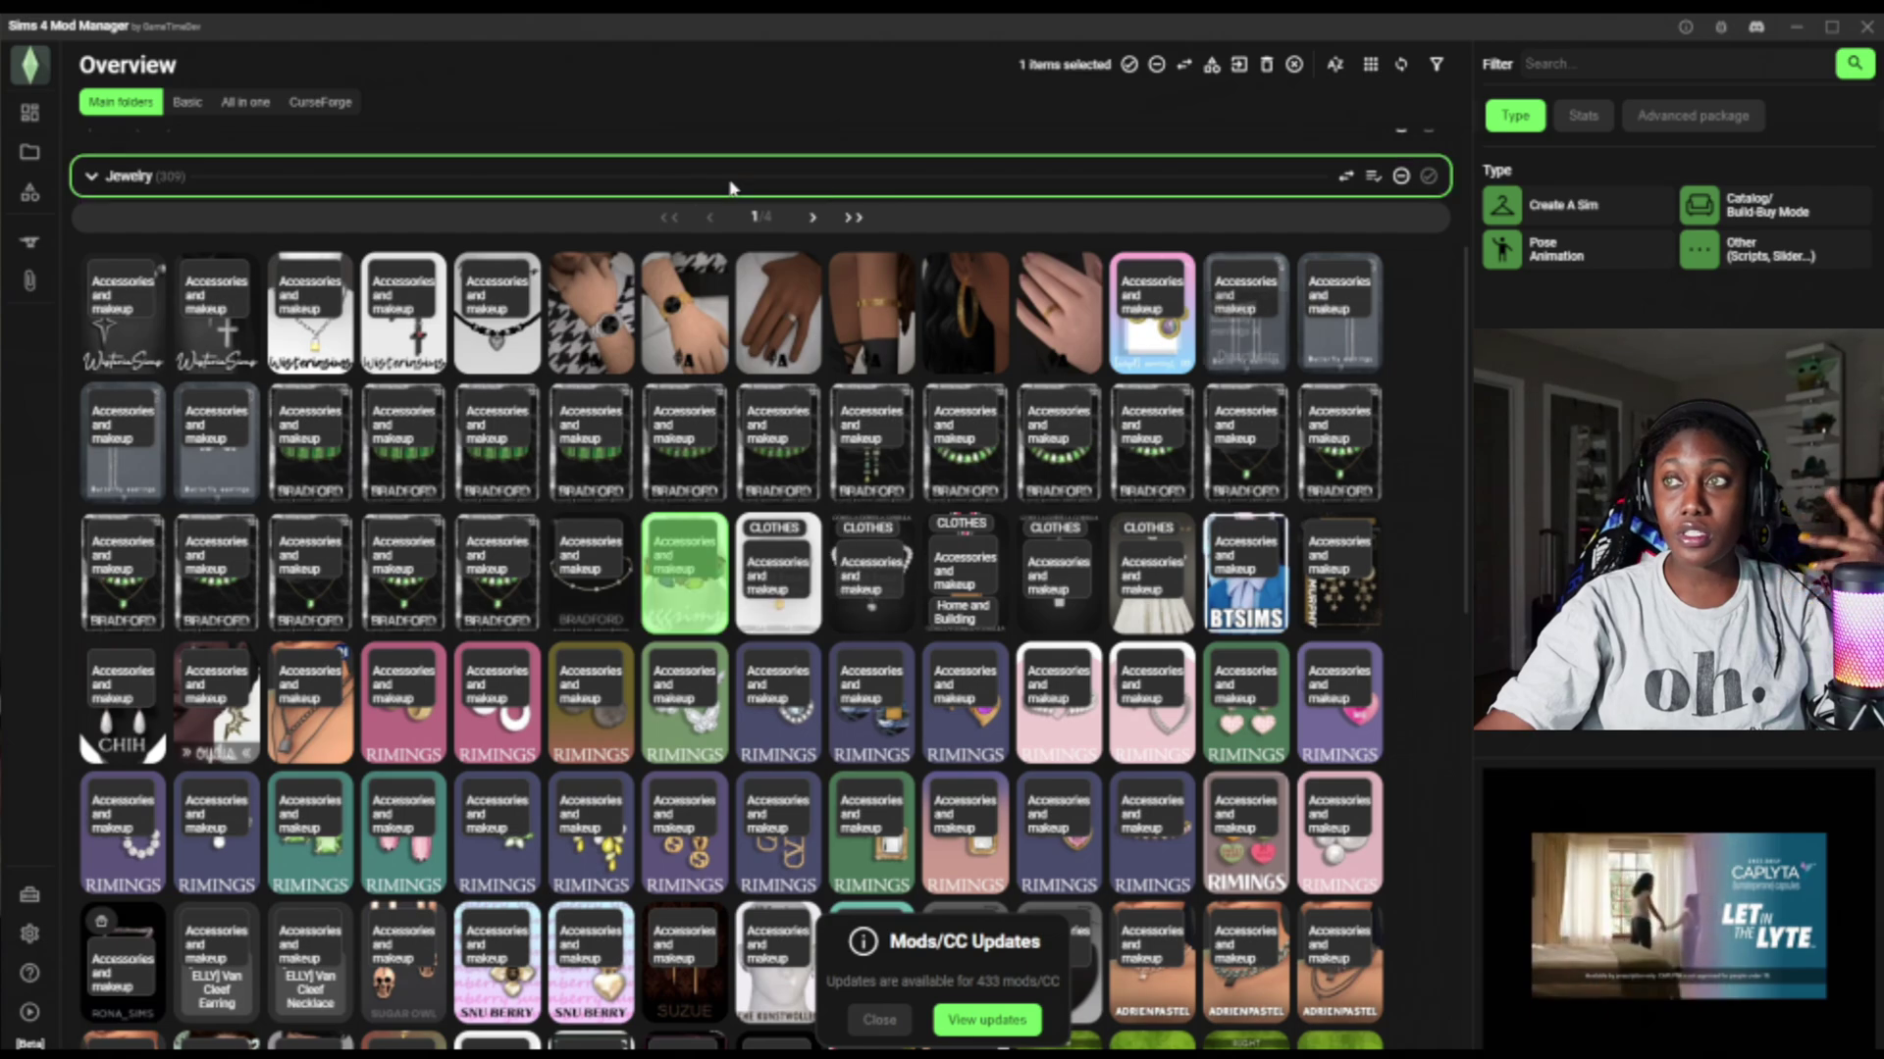
scroll(1167, 294, up, 3)
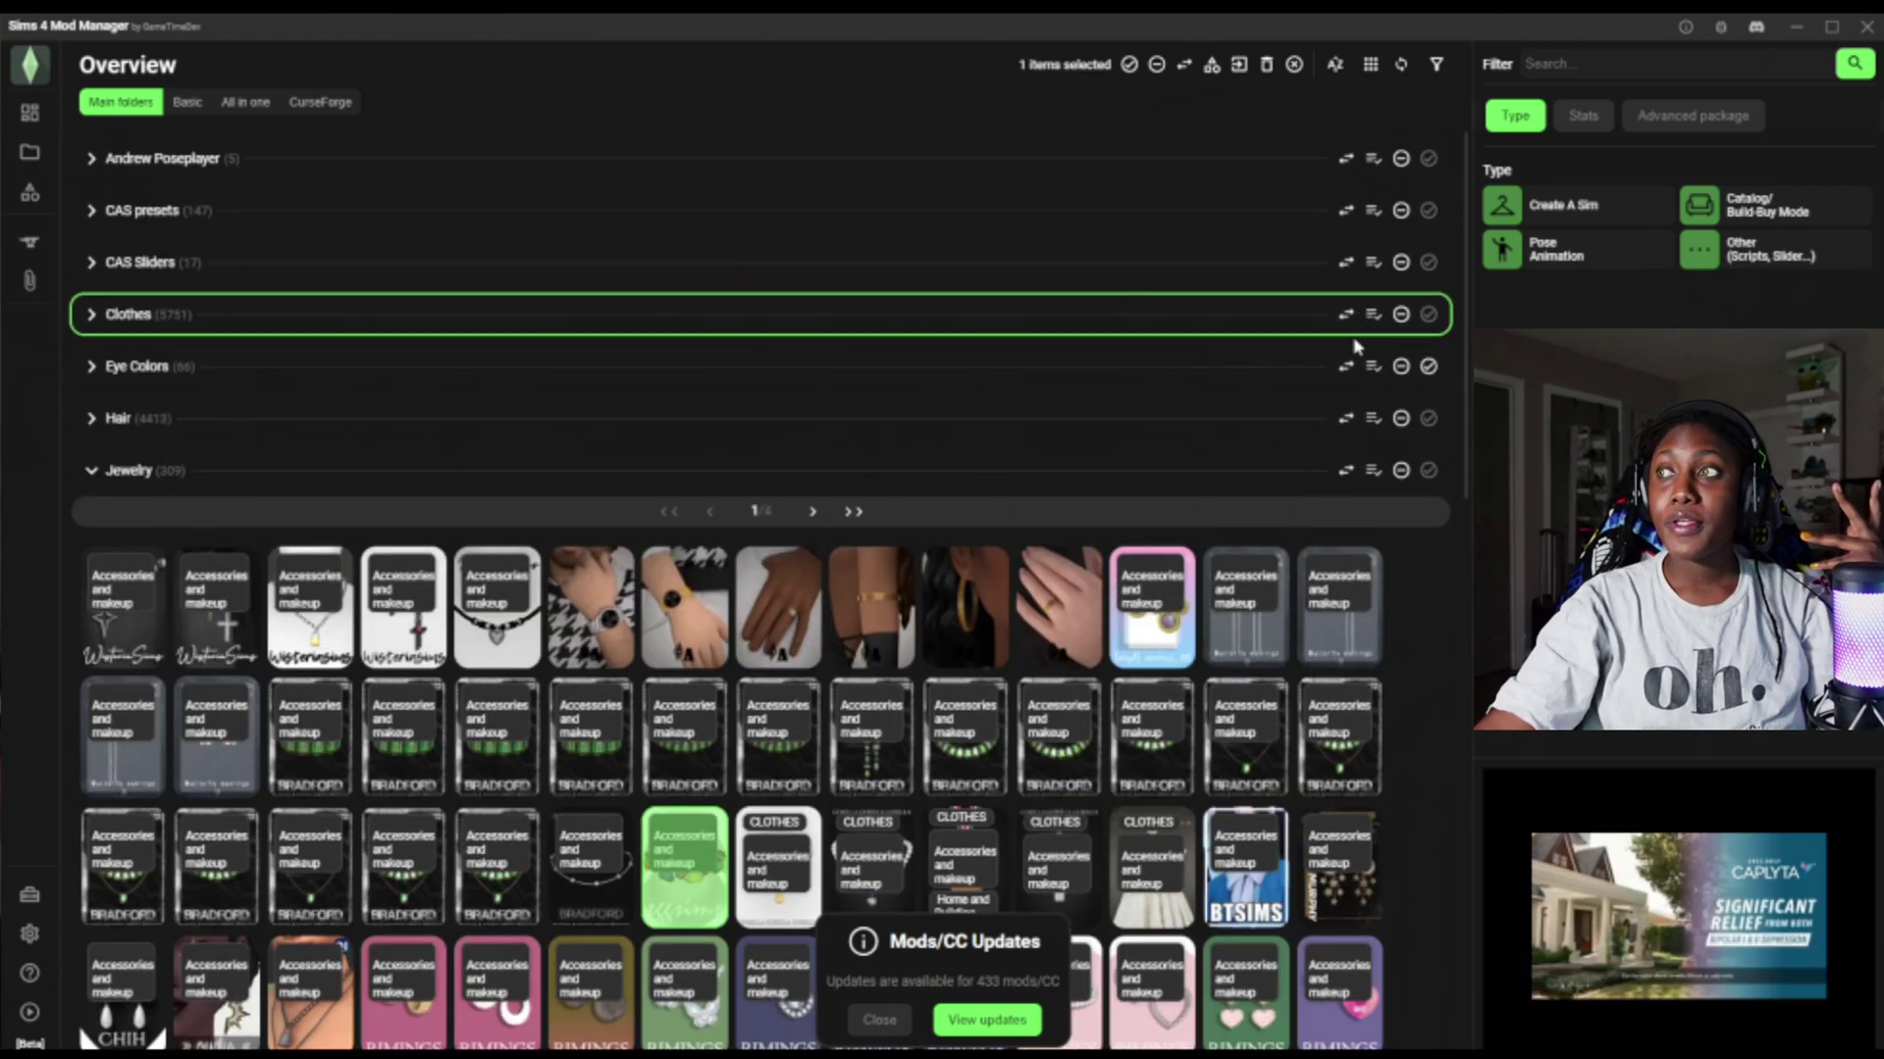
click(1373, 471)
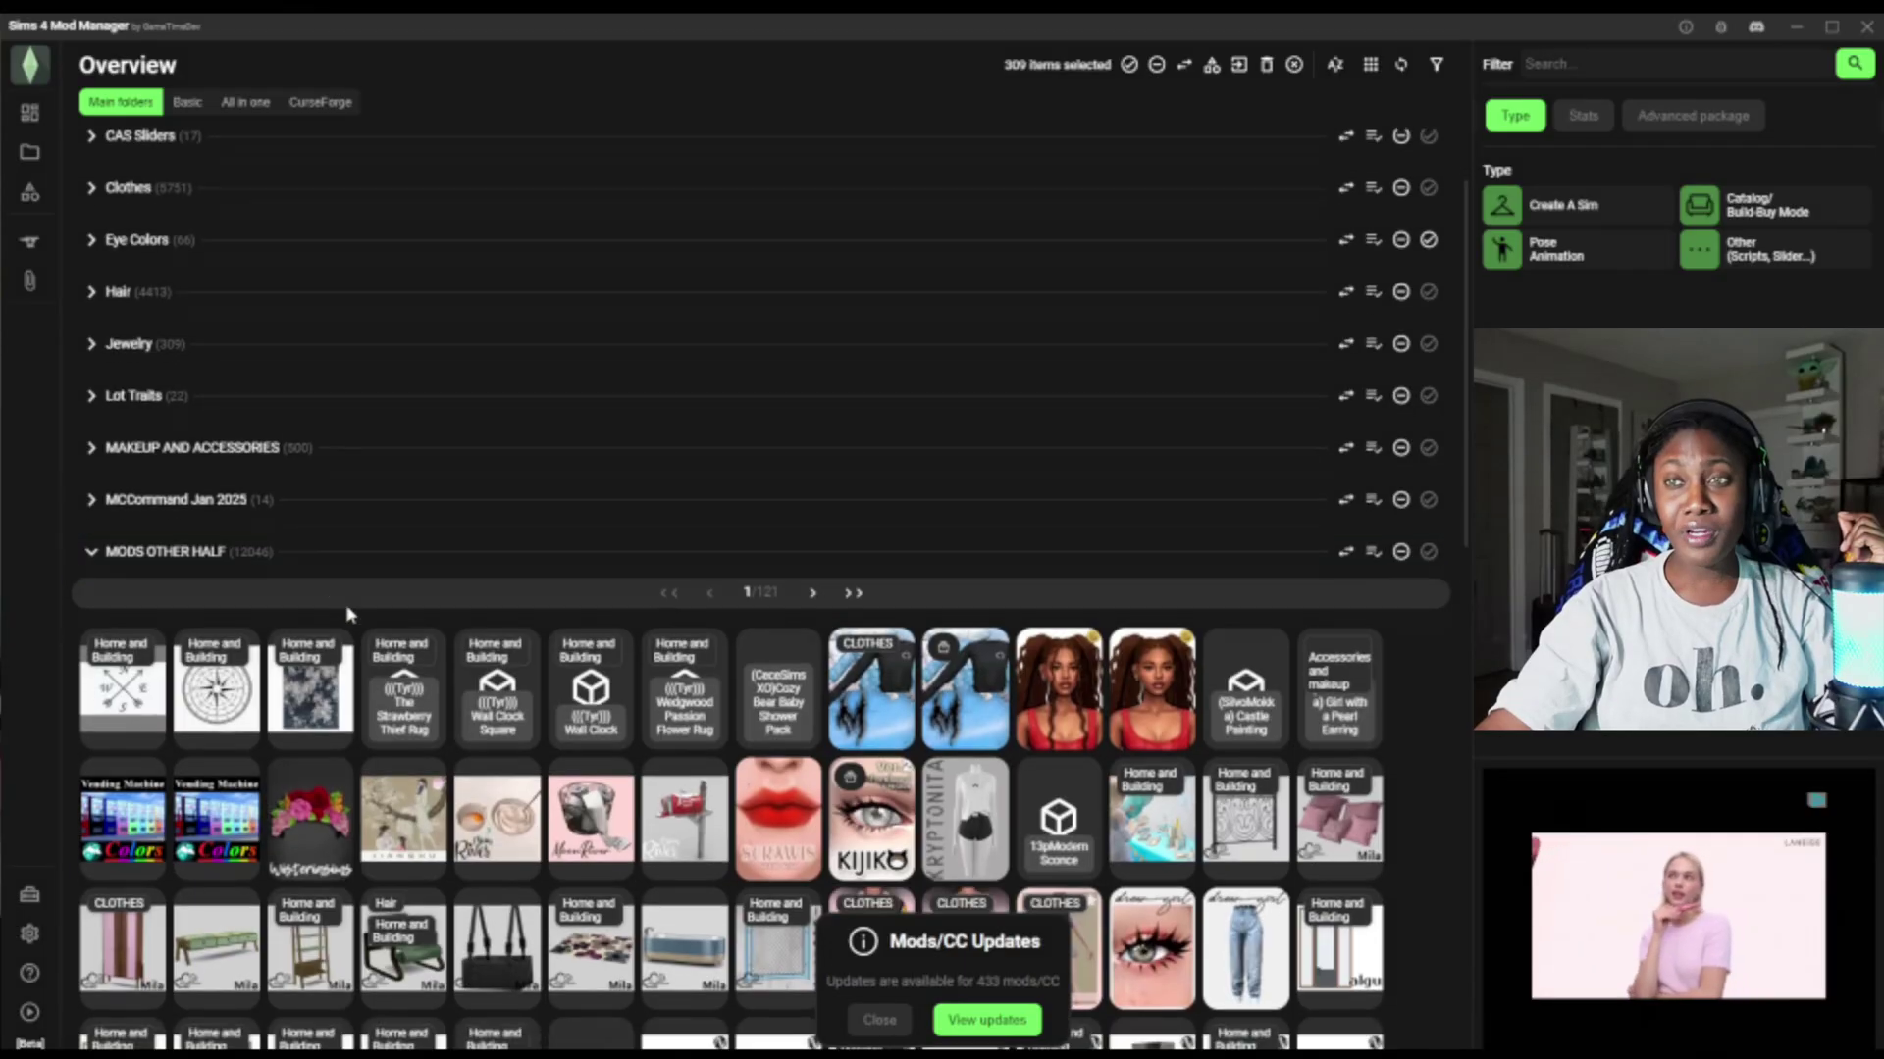
Add the ponytail and red ponytail hair mods from MODS OTHER HALF to the selection.
scroll(1215, 642, down, 3)
mouse_move(1352, 667)
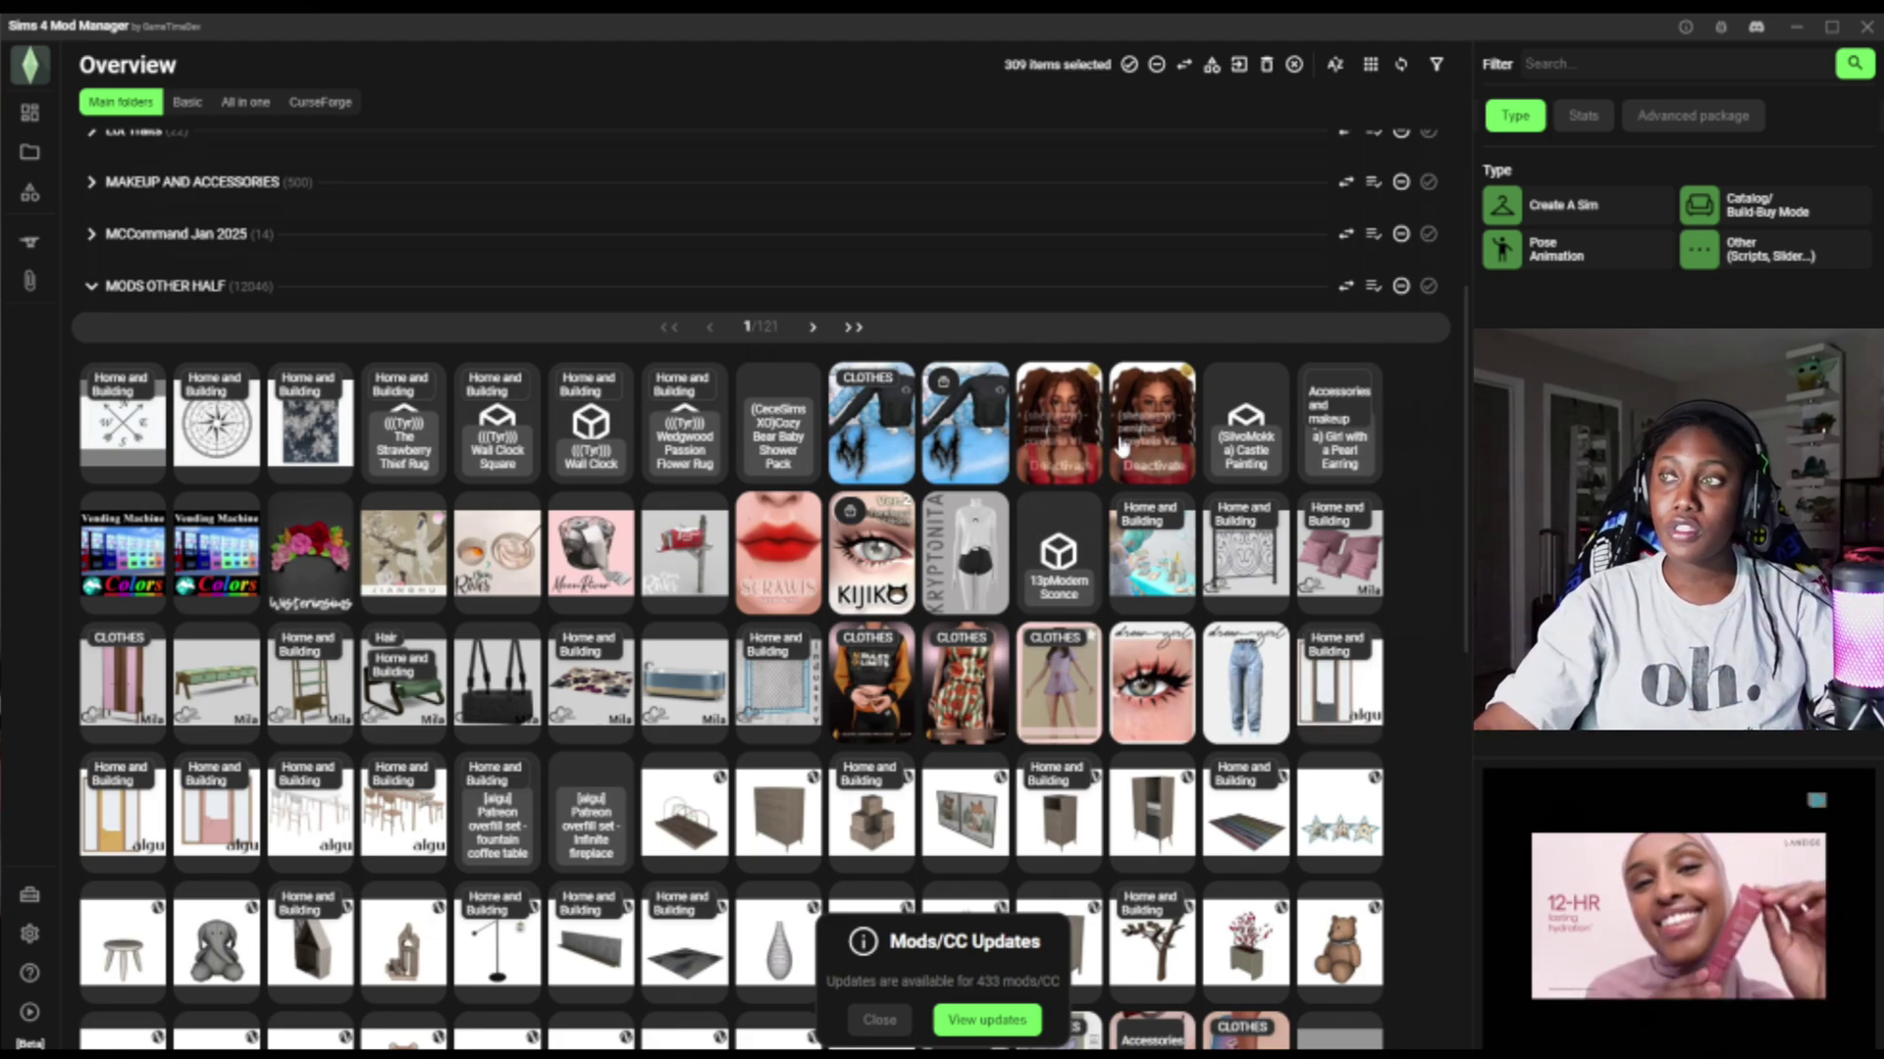
mouse_move(1133, 451)
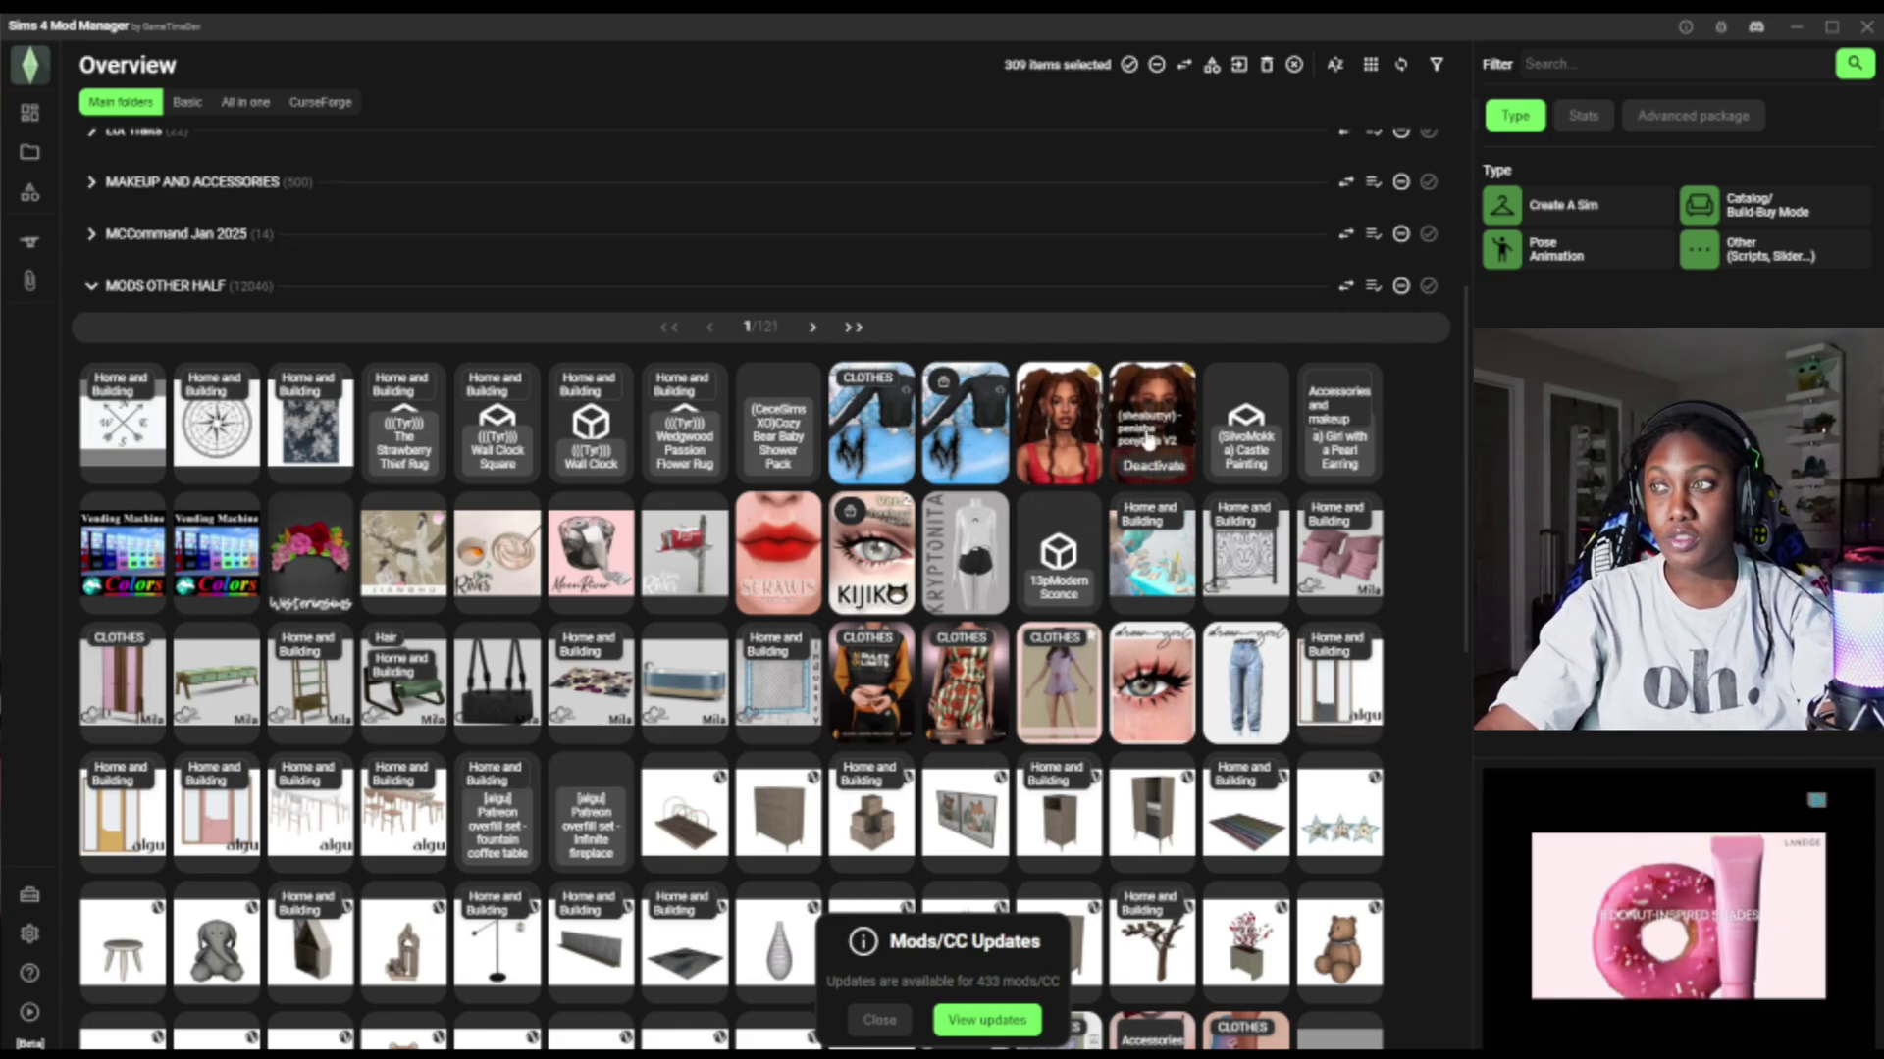
click(1148, 417)
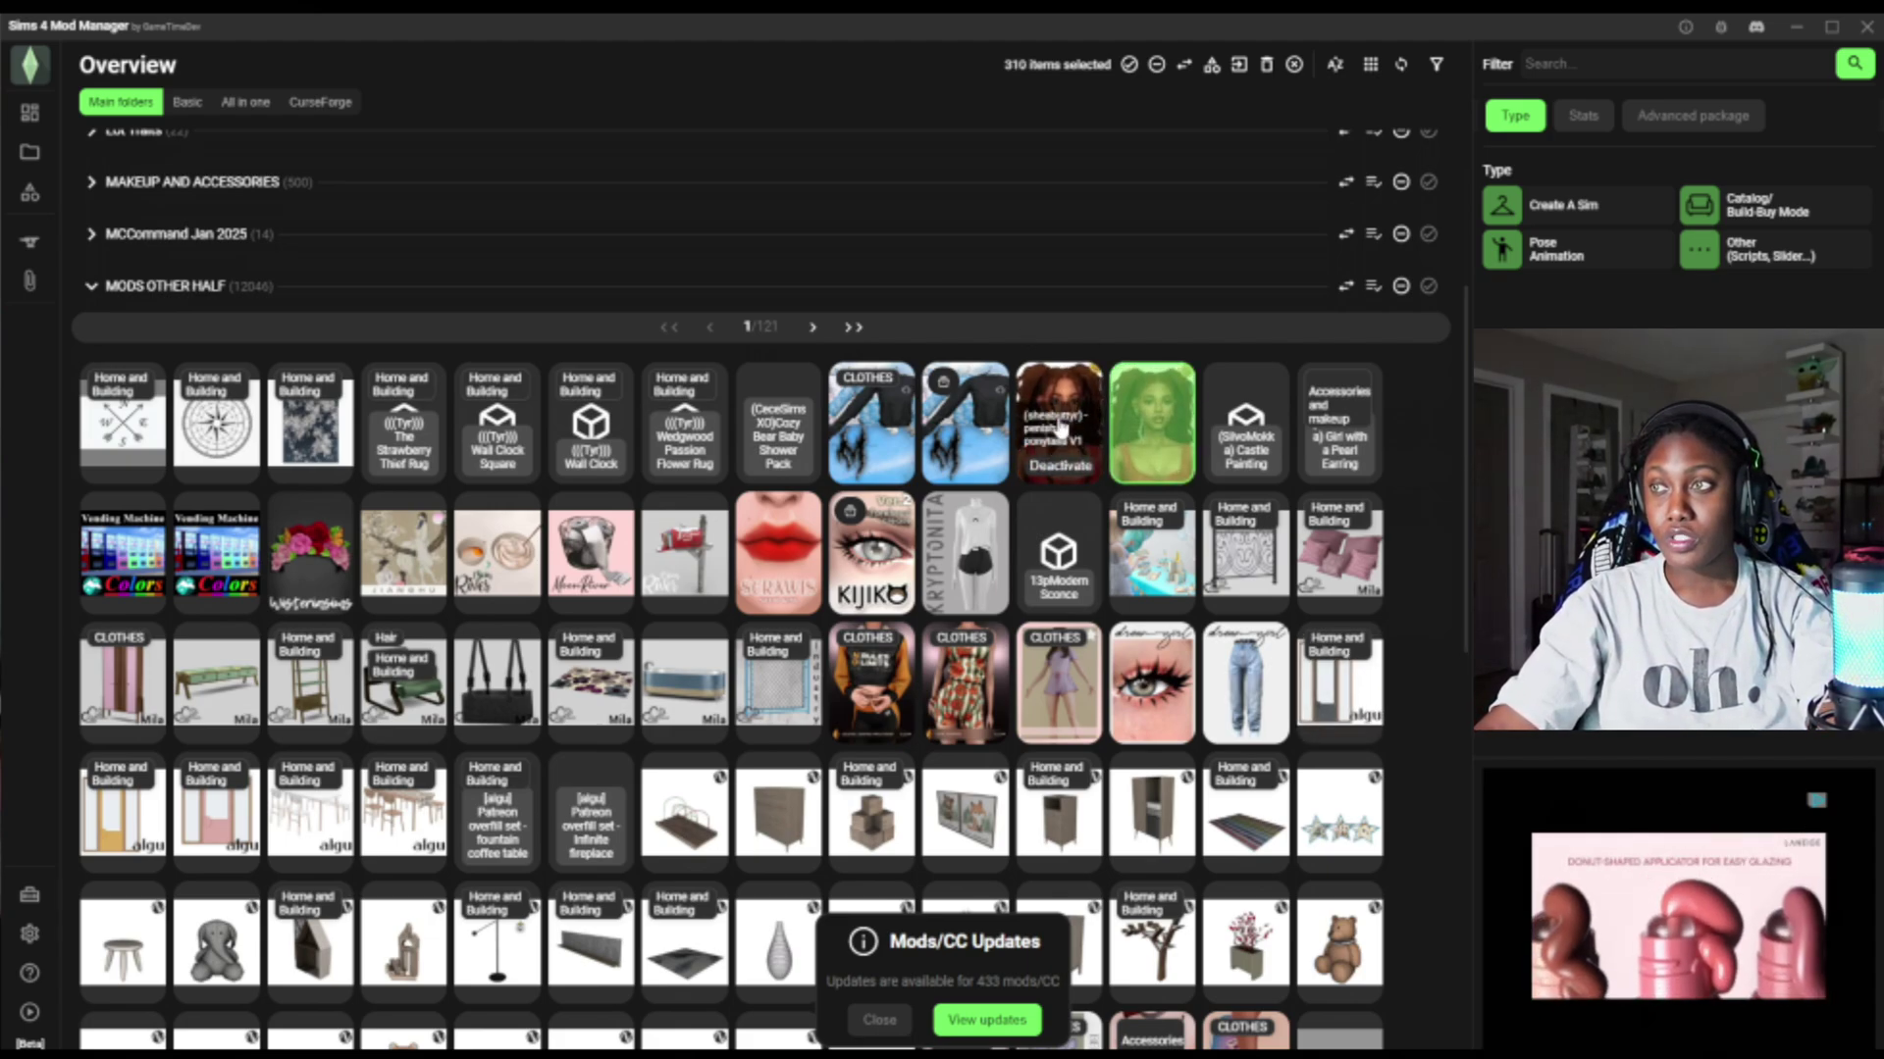
click(1058, 422)
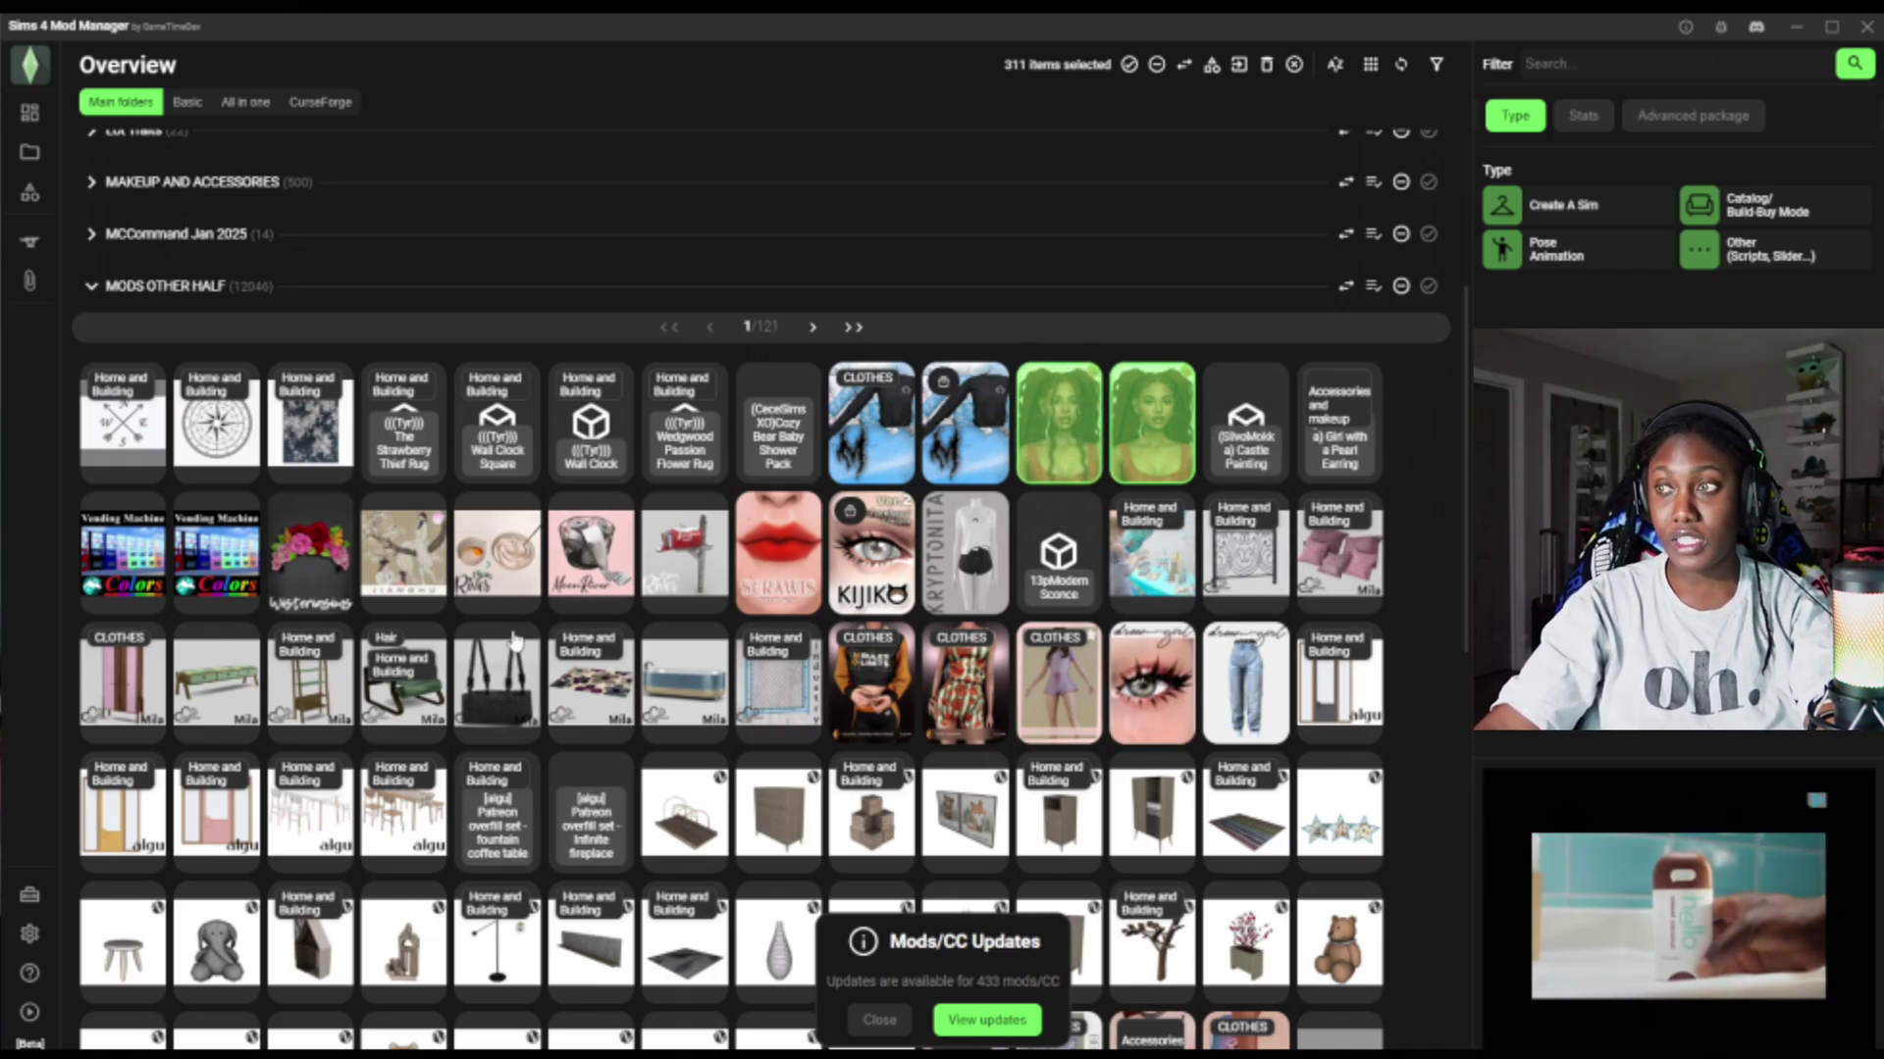
On page 2, reset the selection to a single hair mod plus the ponytail hair.
scroll(591, 679, down, 3)
scroll(591, 680, down, 3)
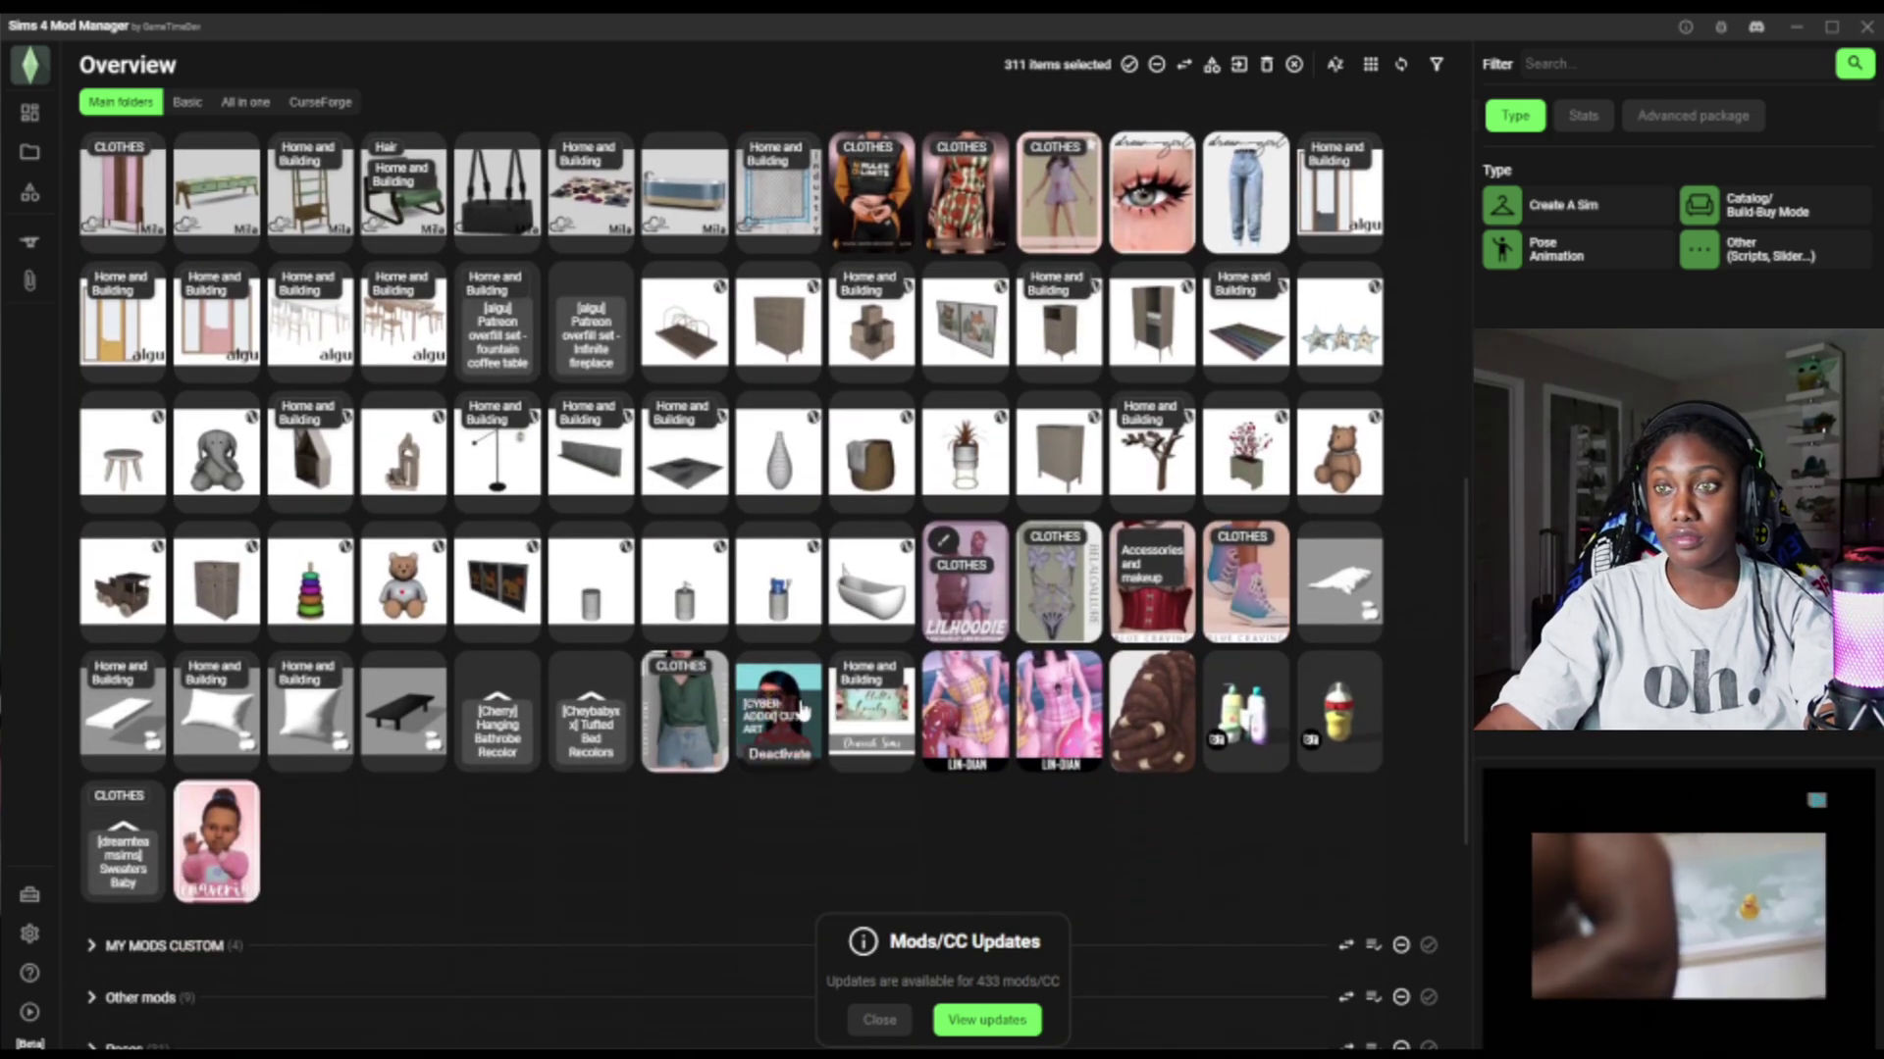
scroll(810, 716, up, 6)
scroll(810, 716, down, 5)
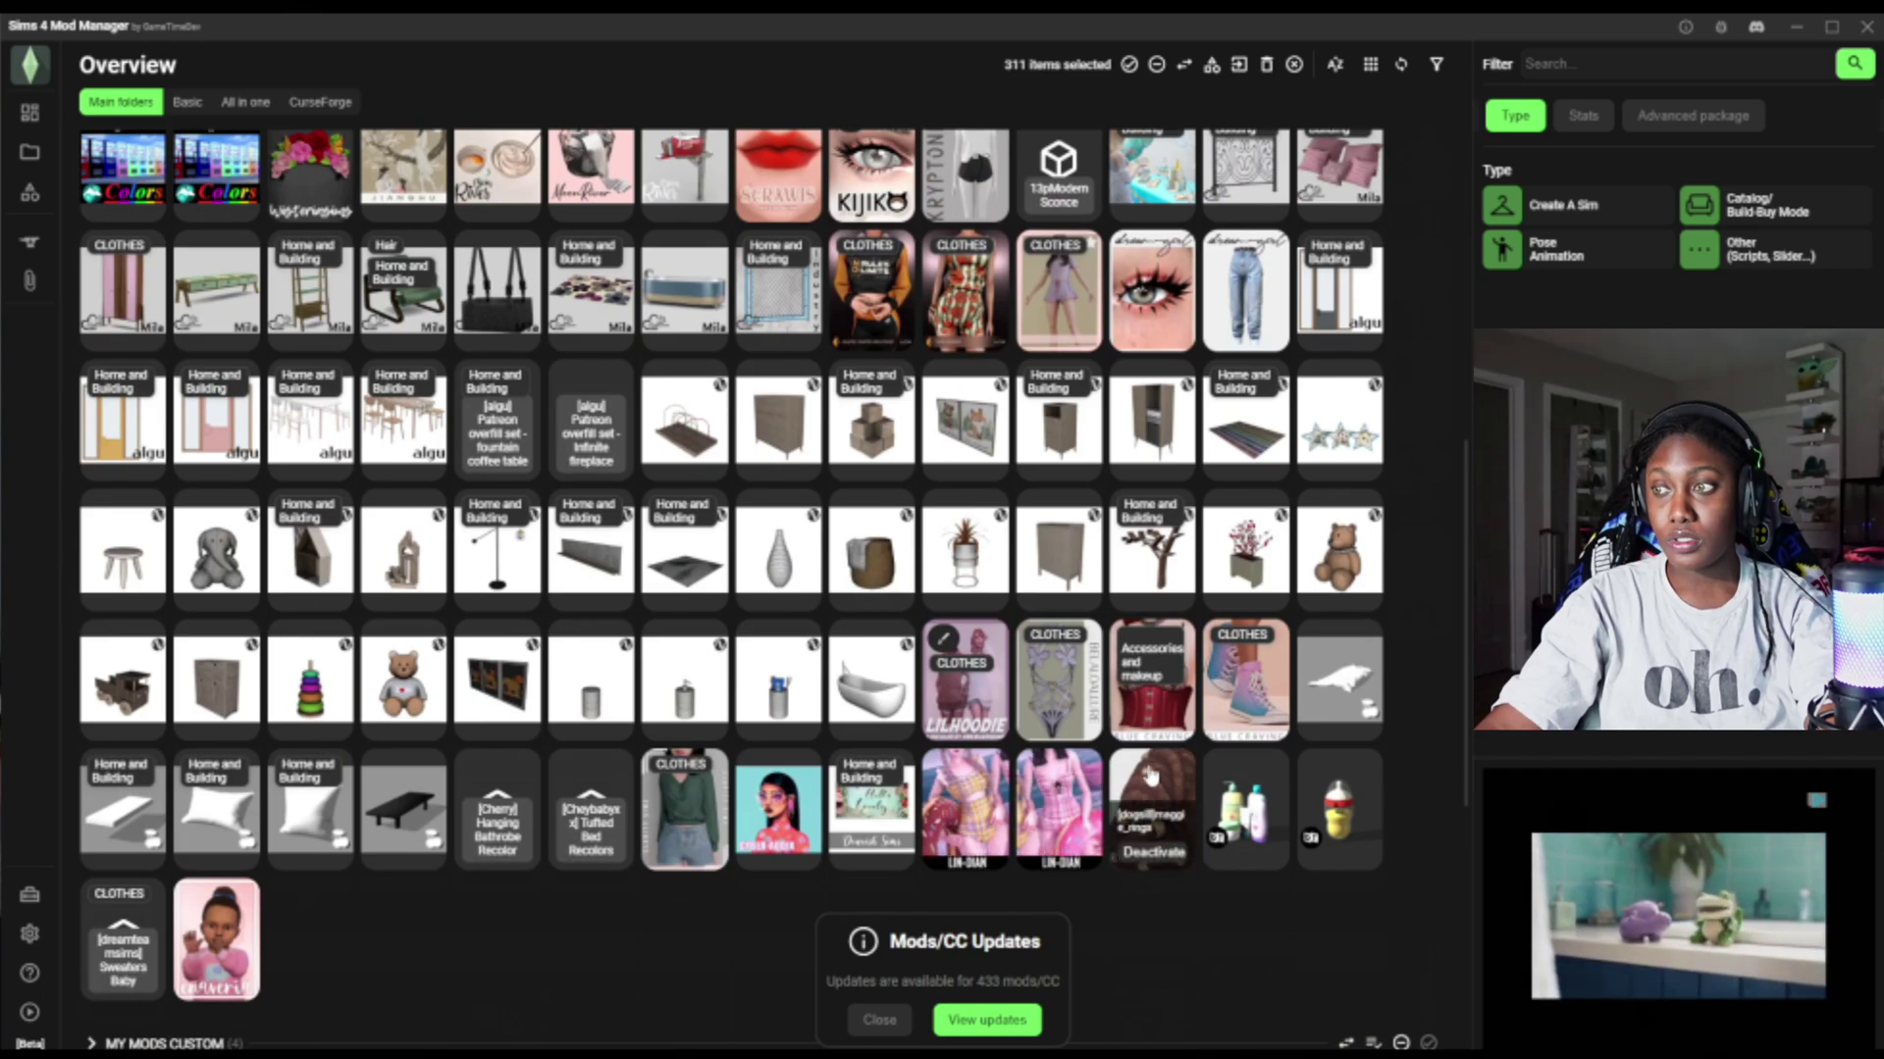
scroll(1150, 776, up, 4)
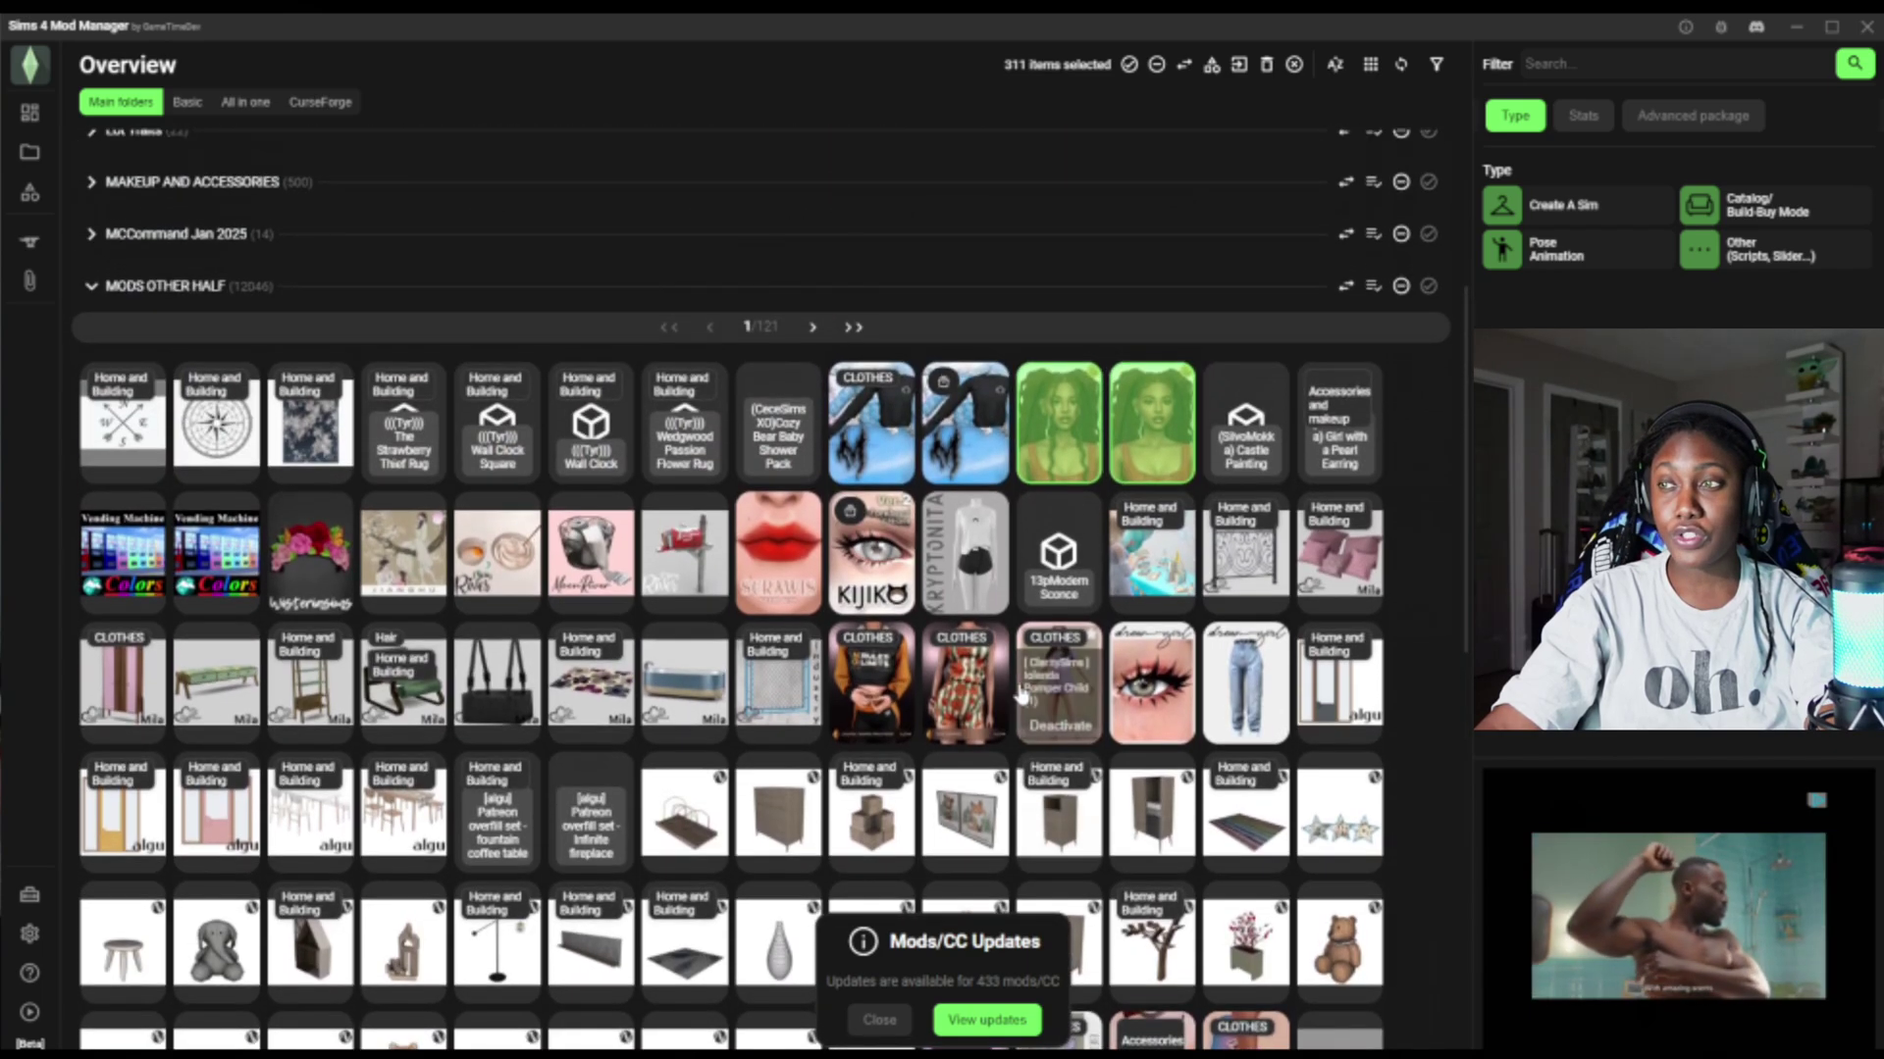
click(812, 328)
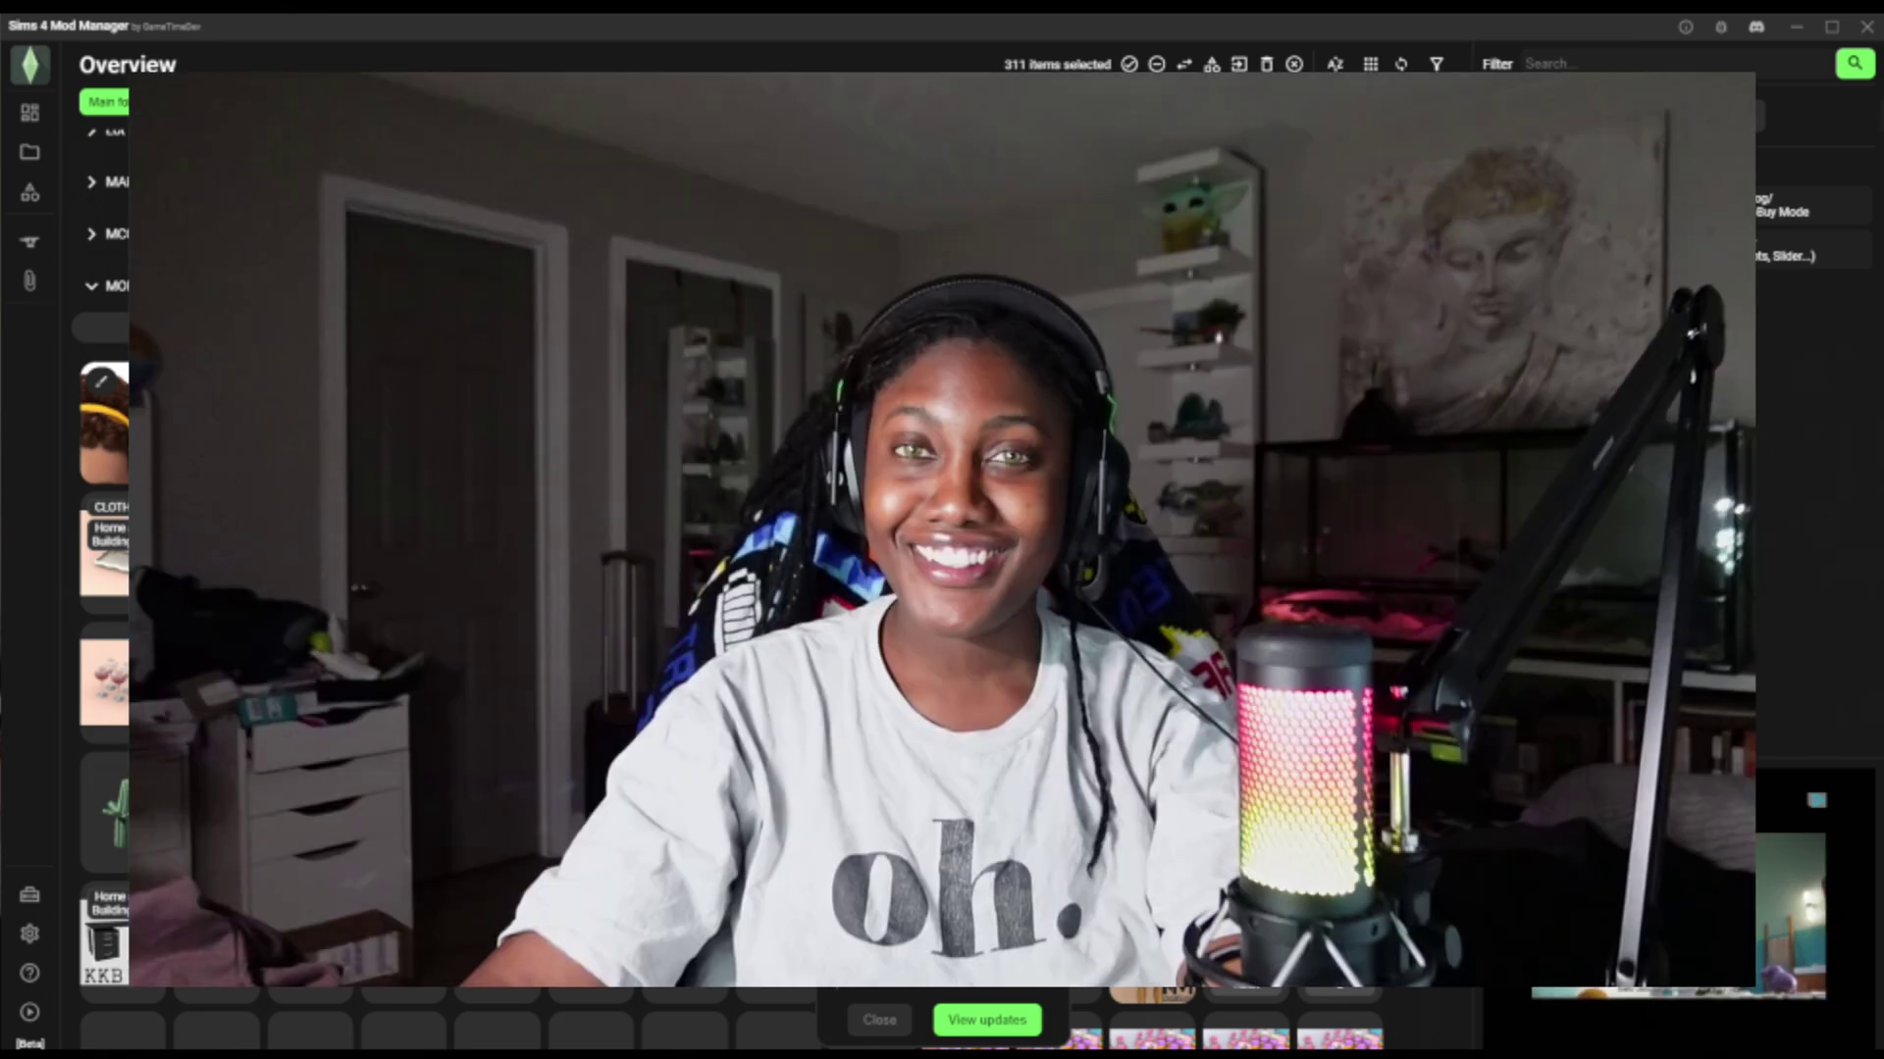
scroll(812, 339, down, 3)
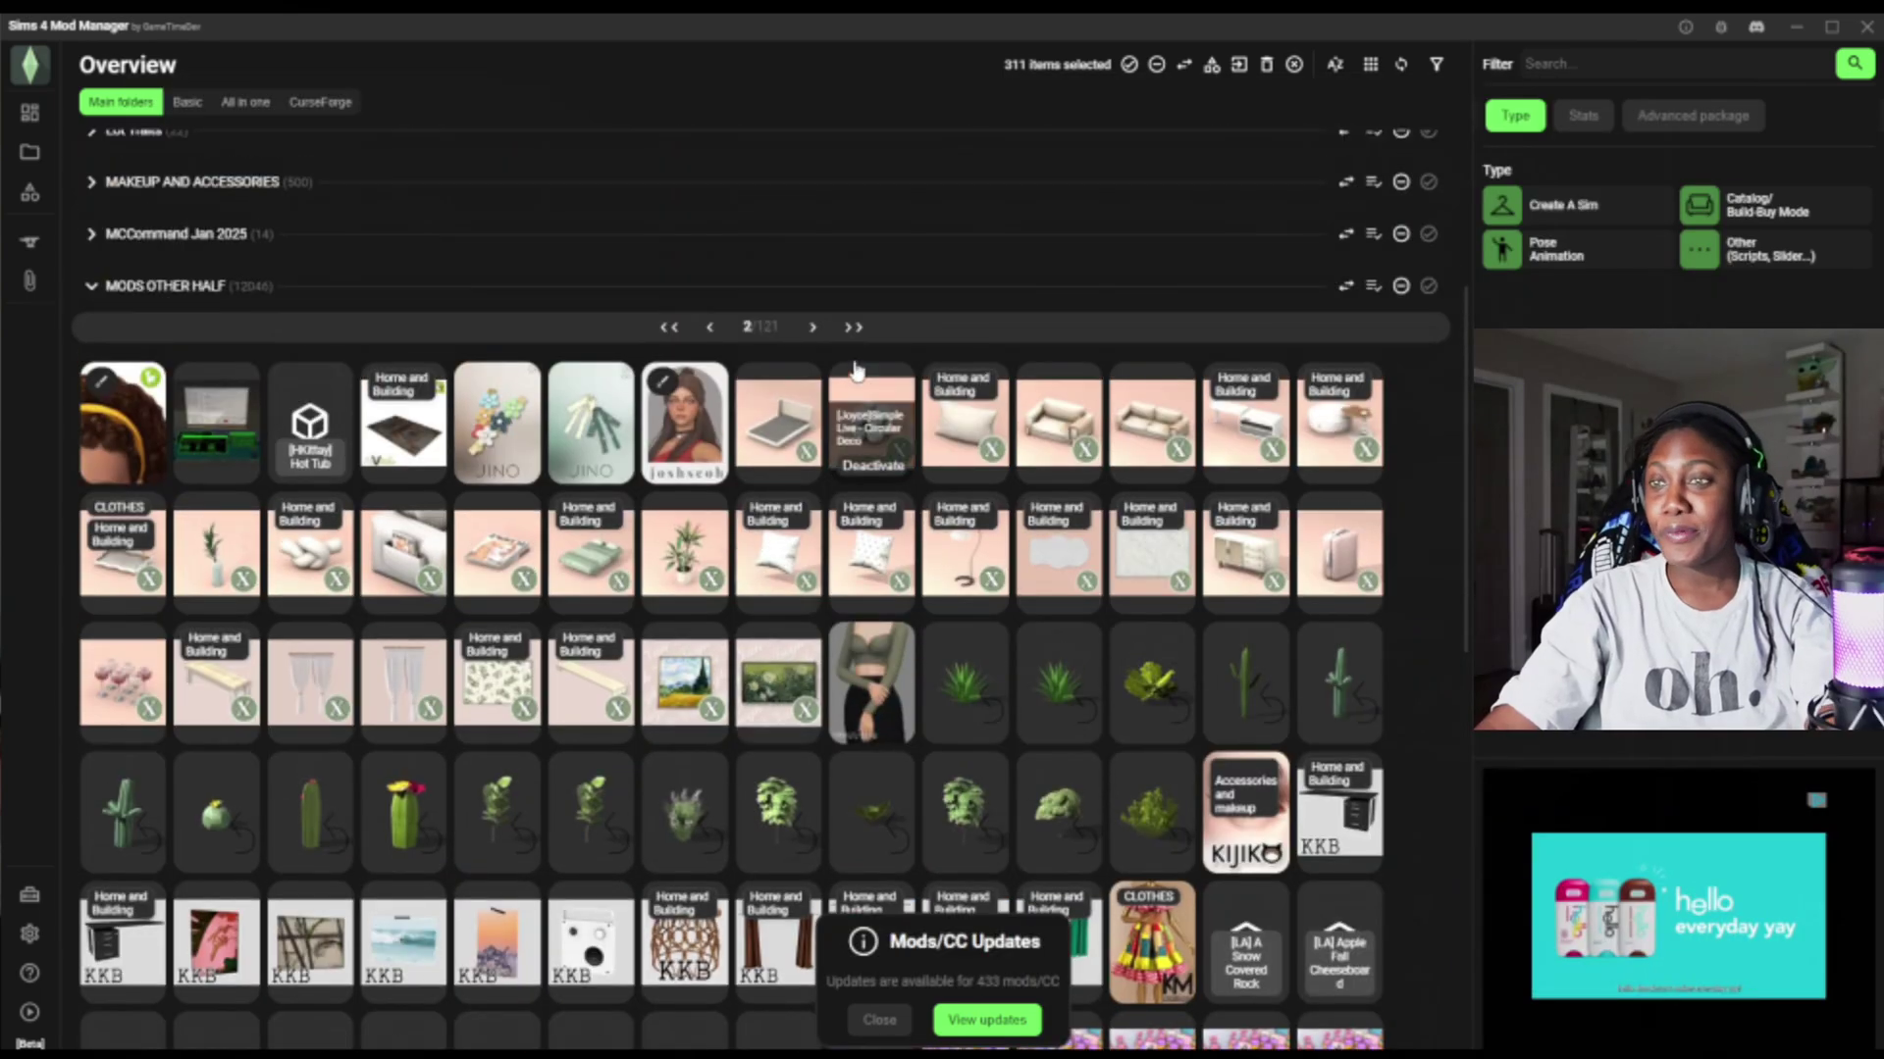
scroll(1236, 721, up, 3)
mouse_move(1236, 721)
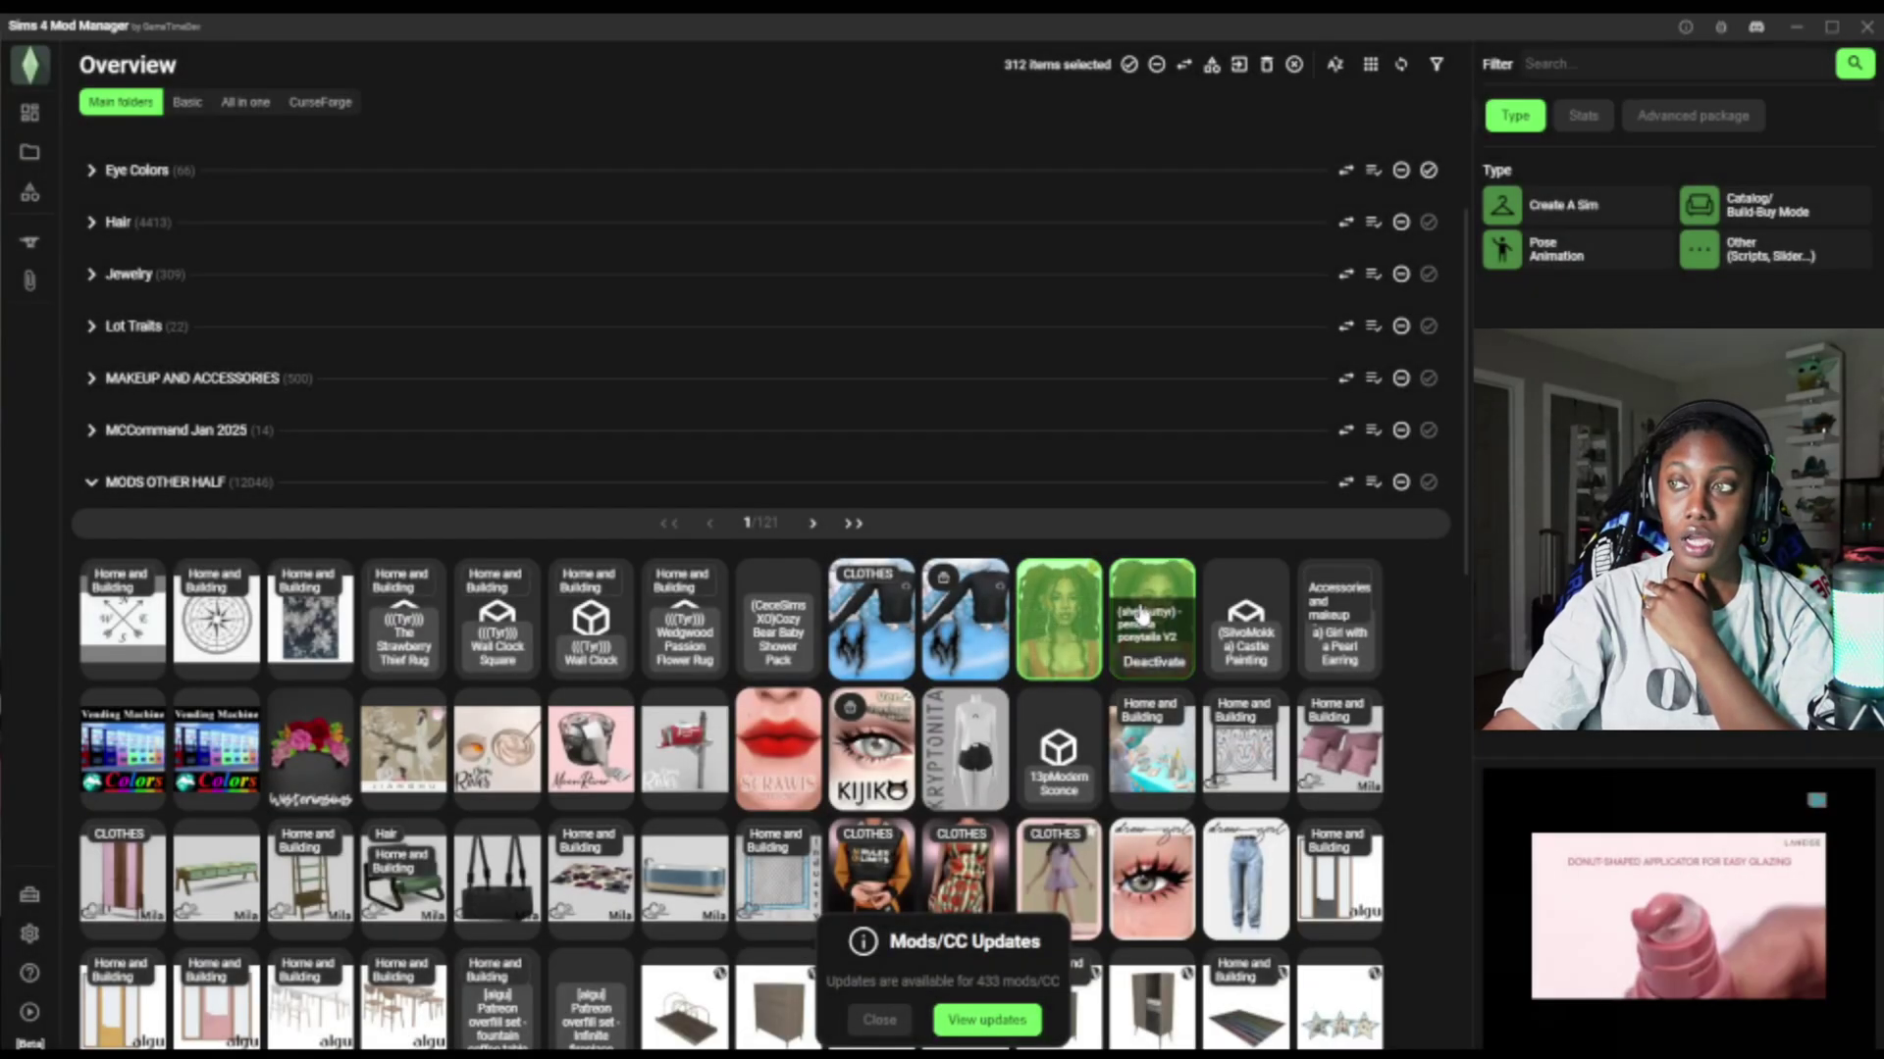
click(1067, 613)
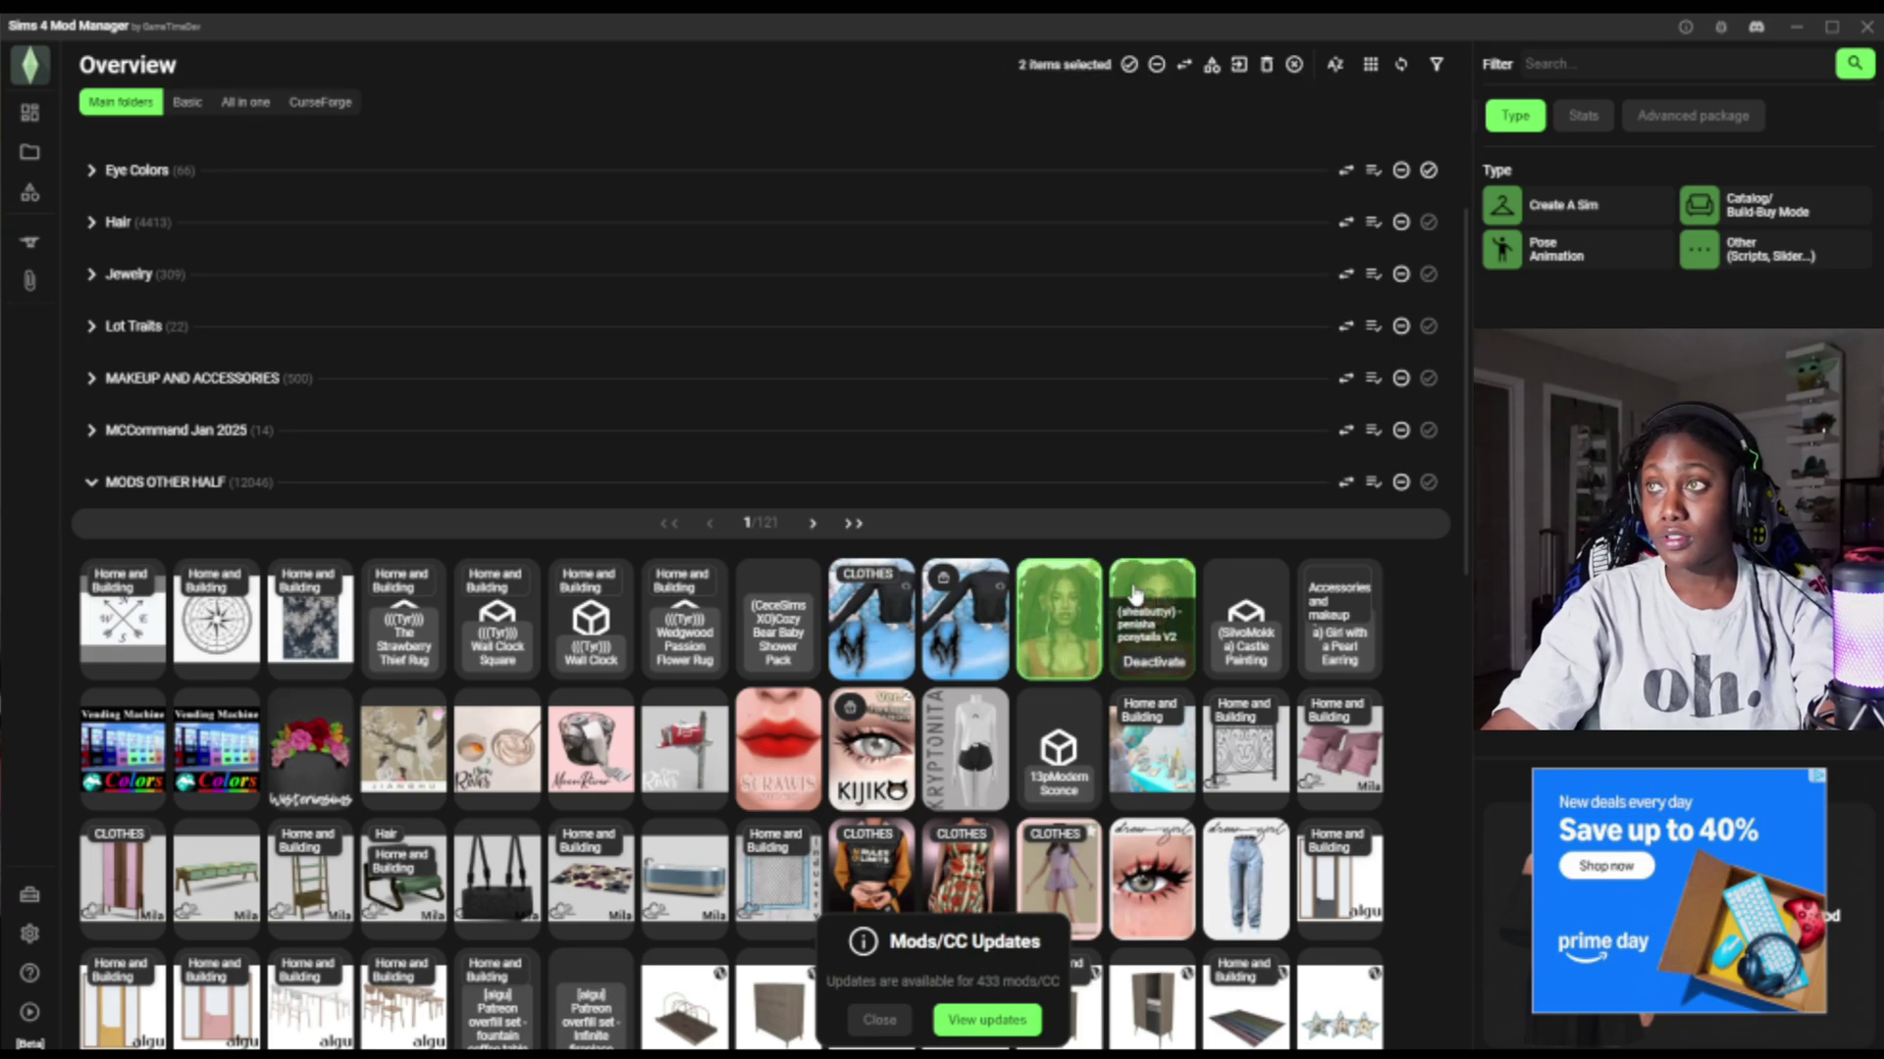
ctrl+click(1127, 594)
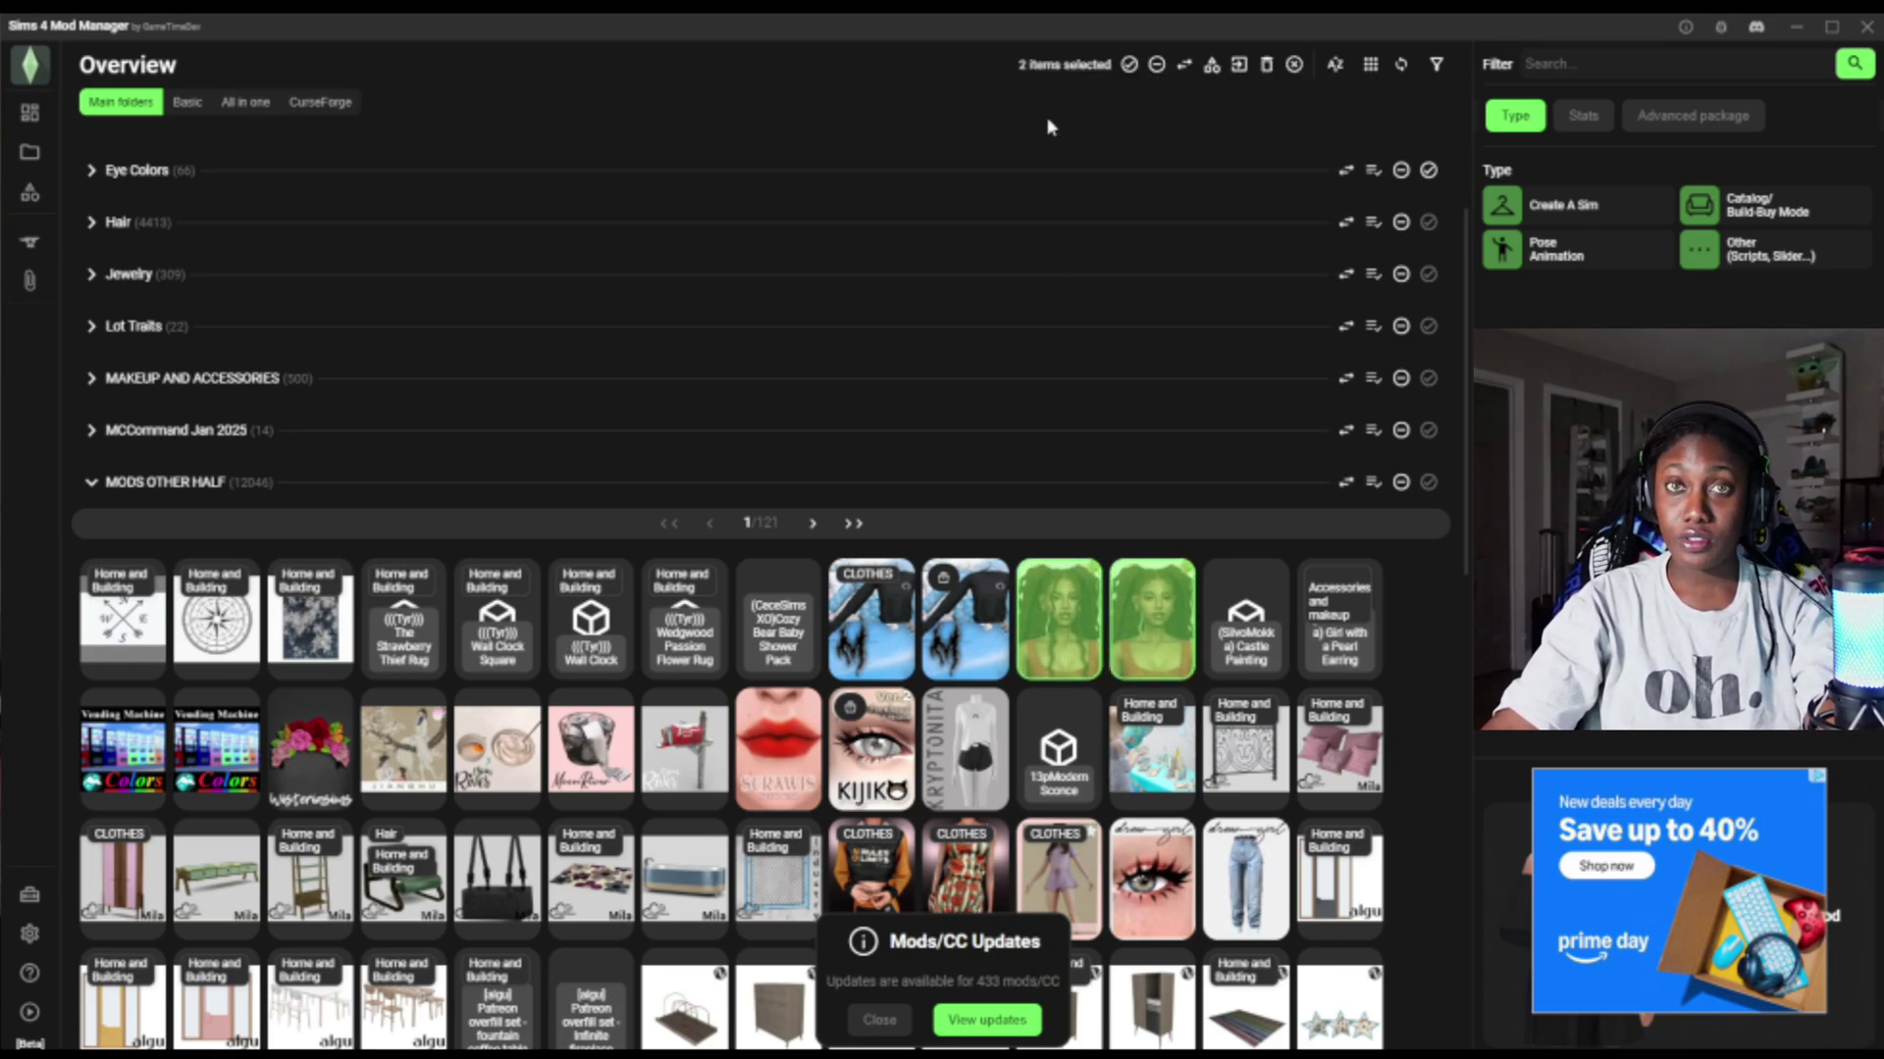
Add a third hair mod from page 4 to the selection, ending back on page 2.
scroll(1128, 294, down, 10)
scroll(1226, 365, up, 8)
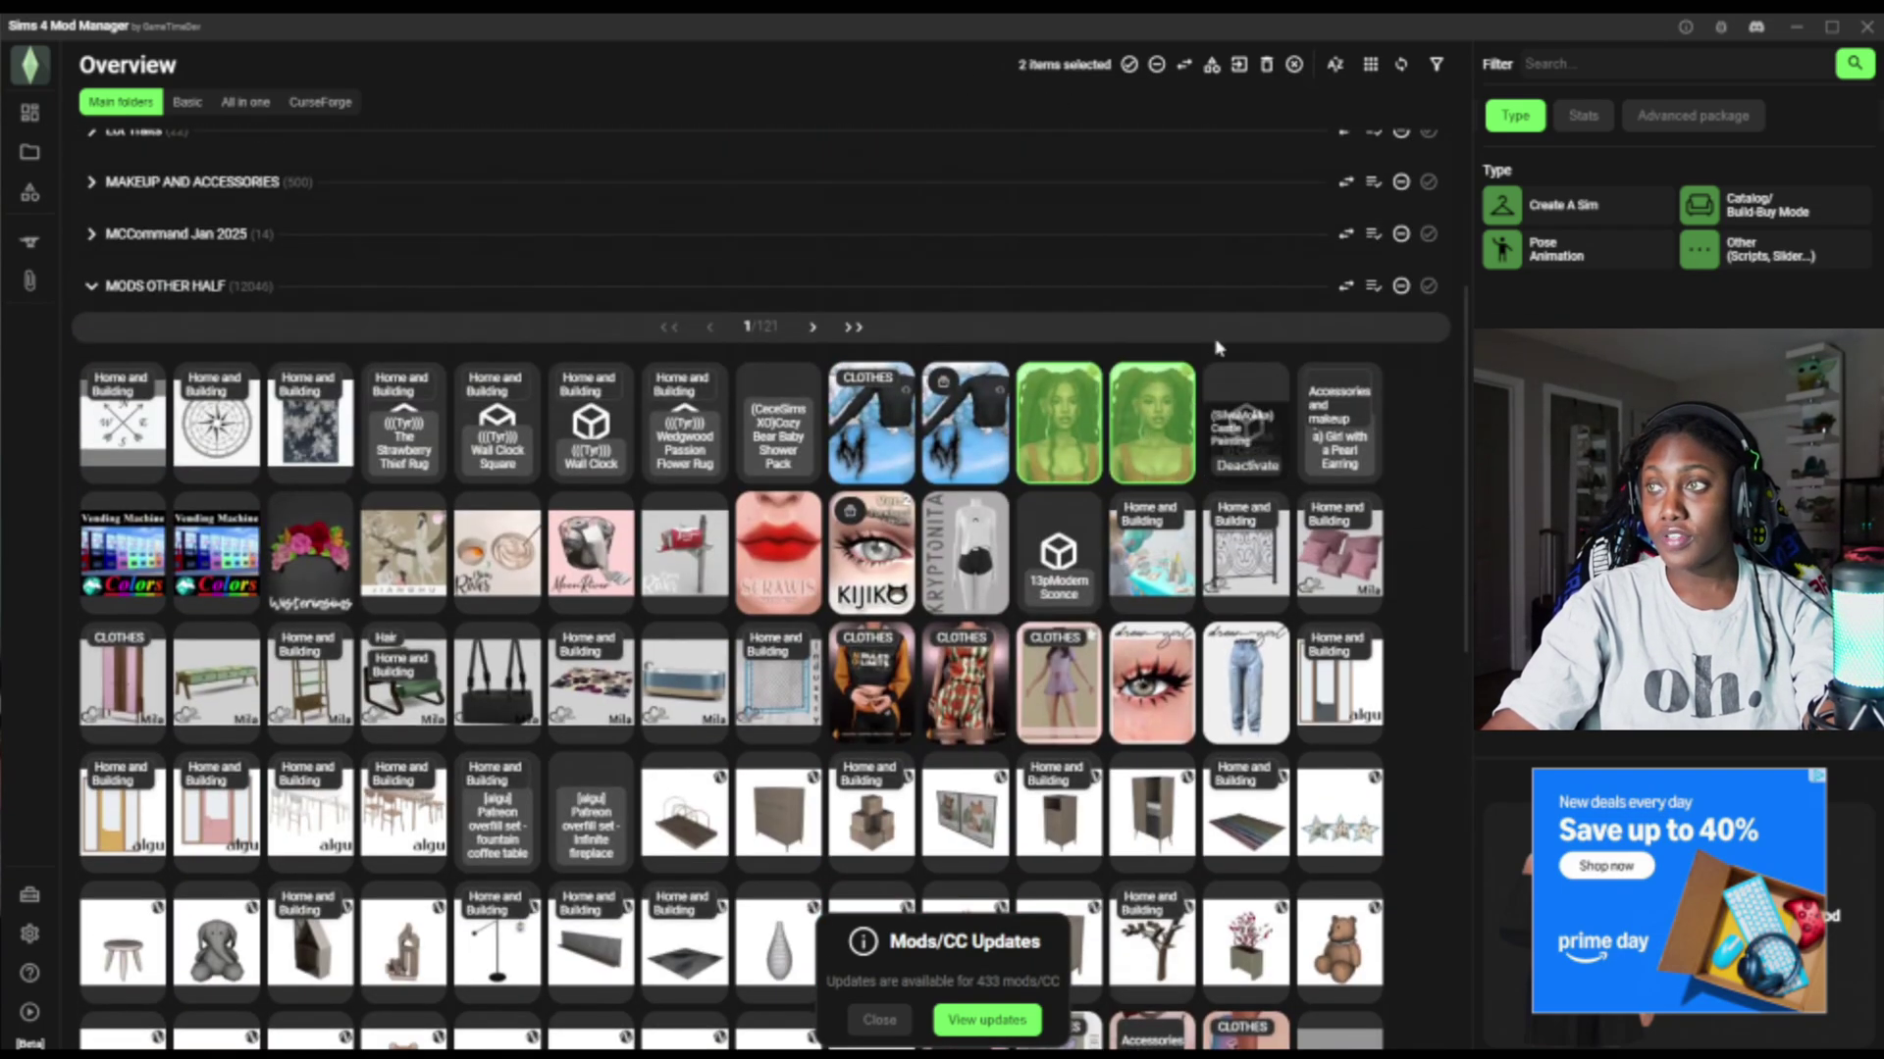
click(812, 327)
click(812, 327)
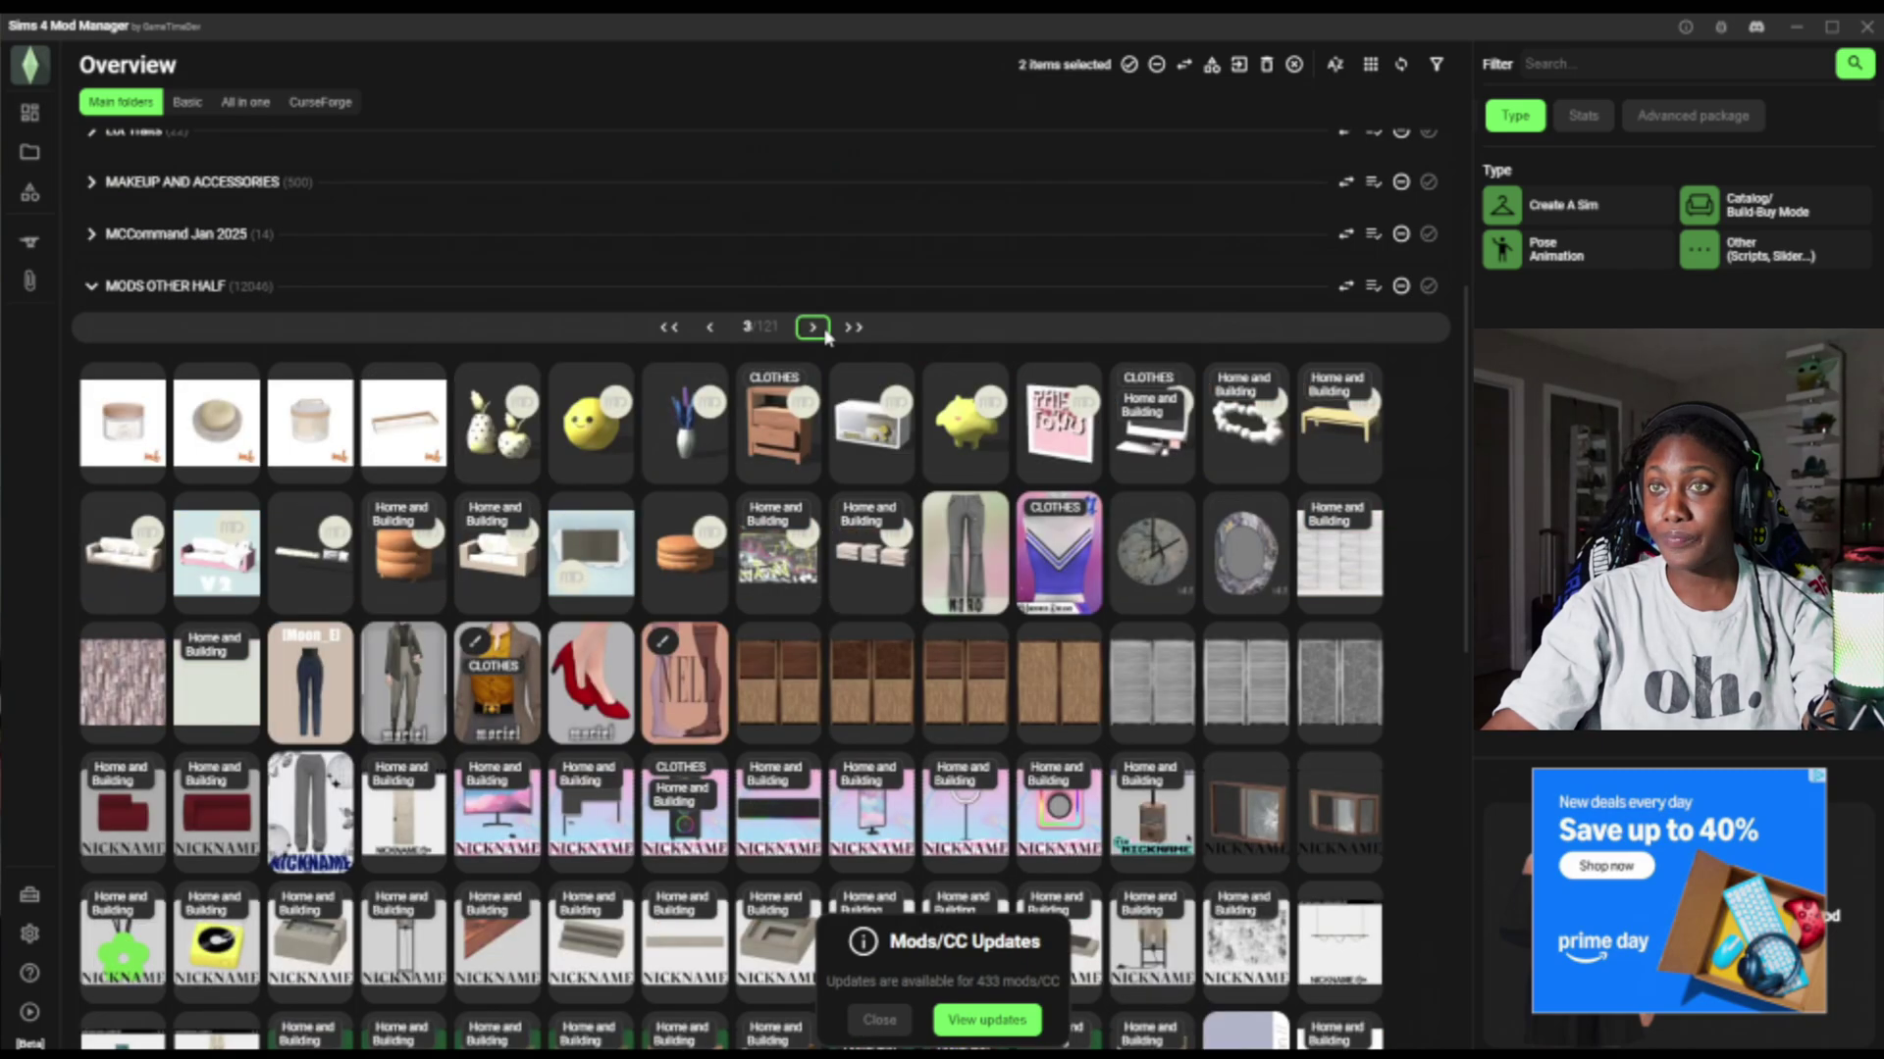
click(812, 326)
click(812, 326)
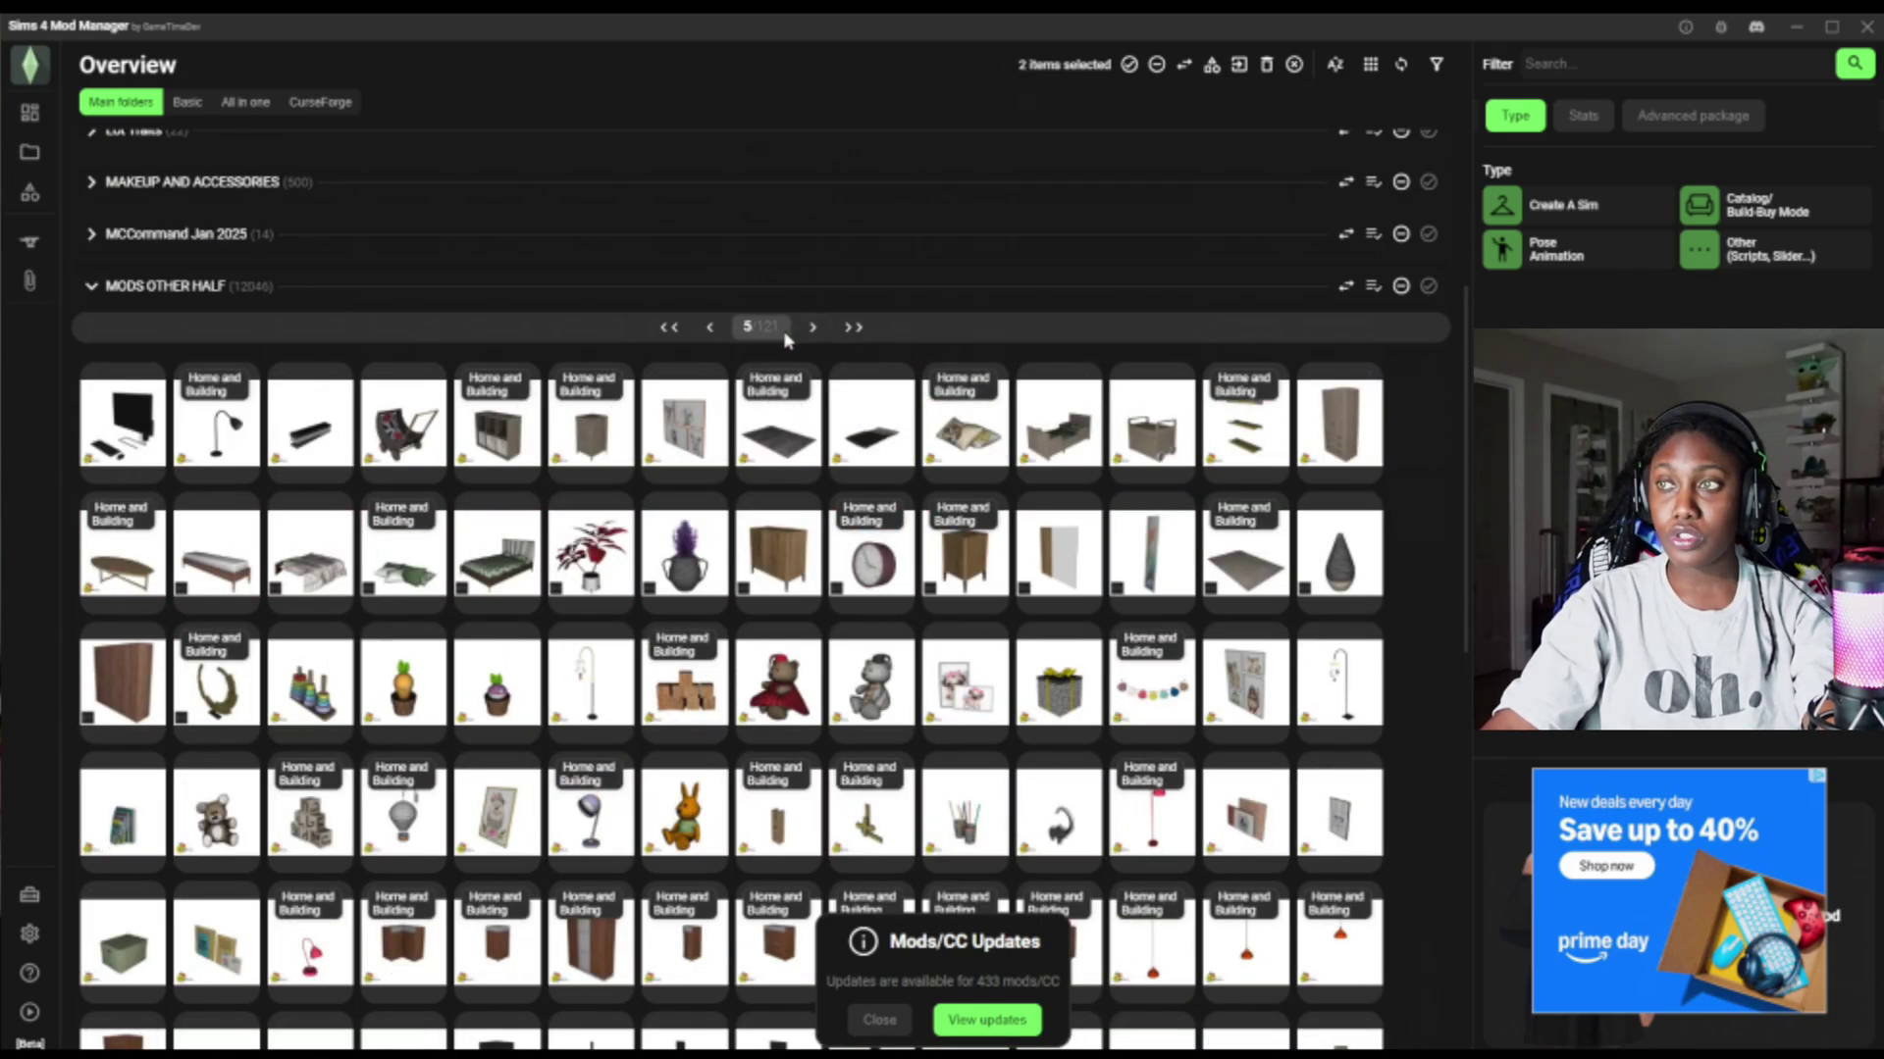
click(710, 327)
click(1062, 533)
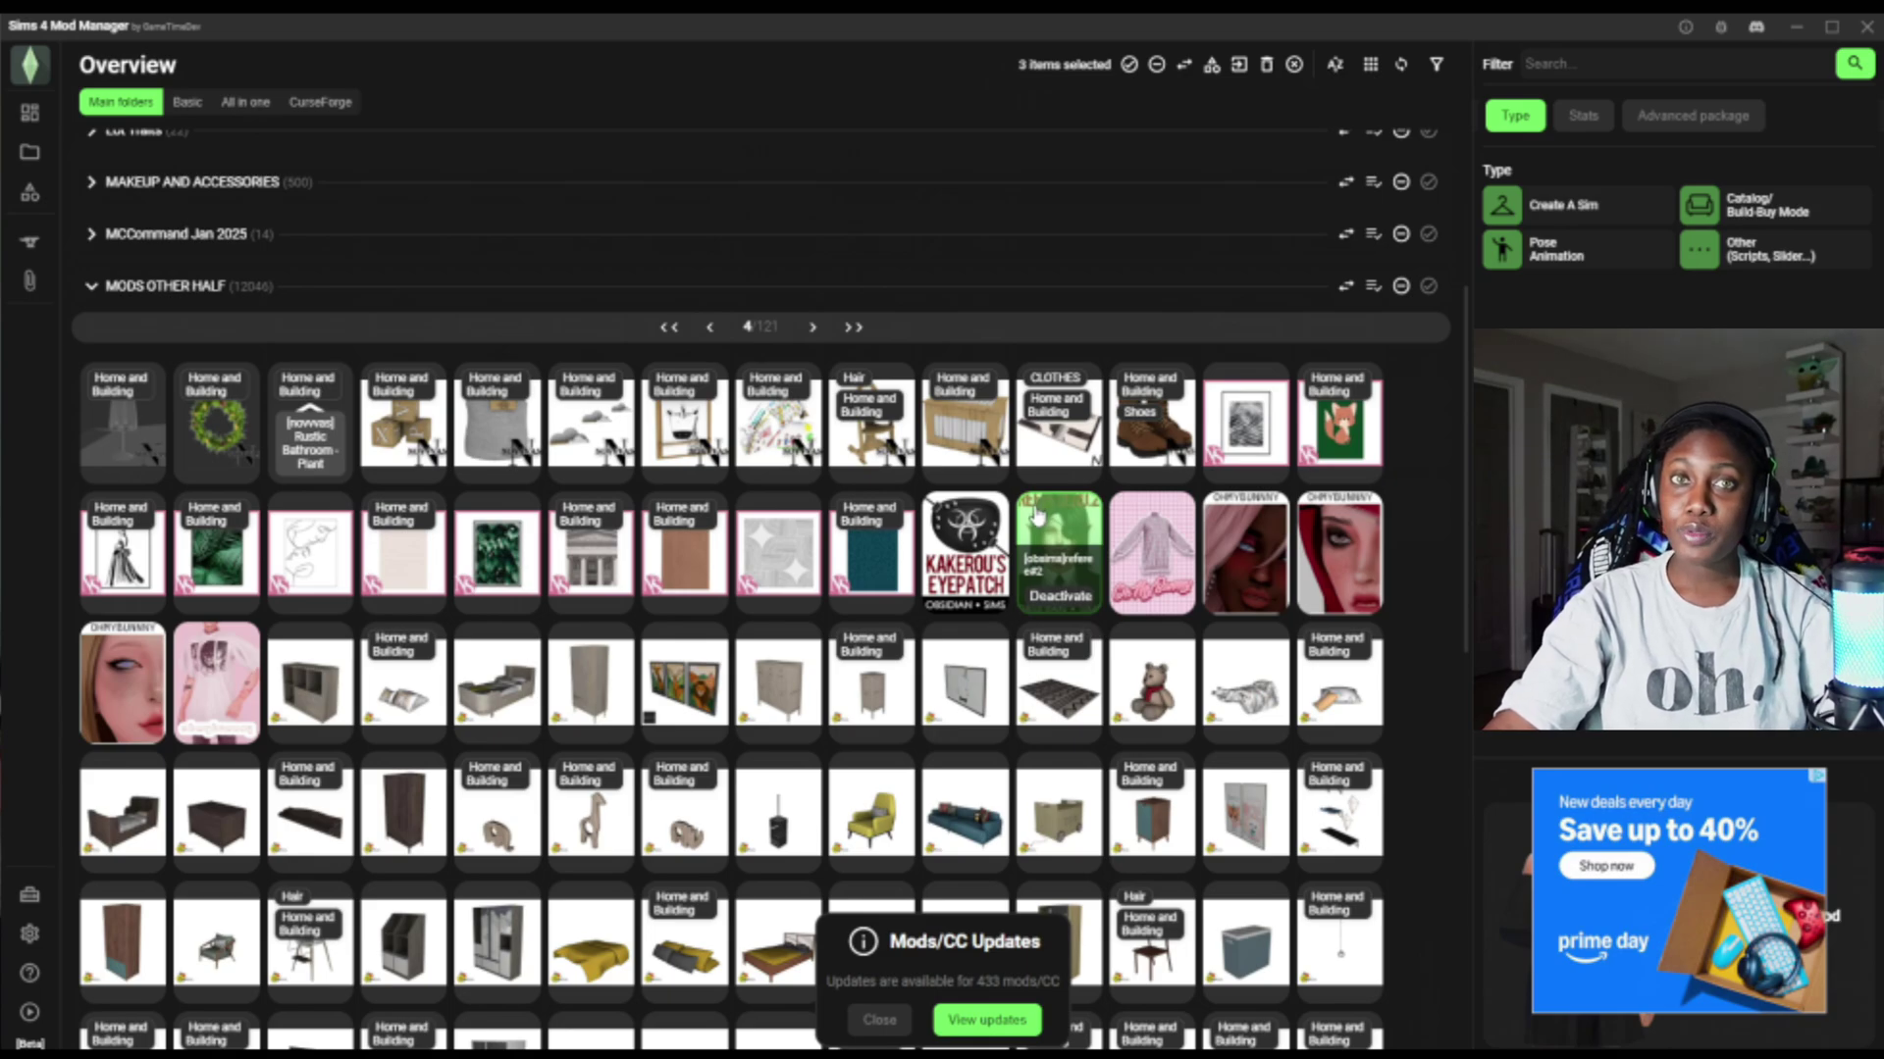
click(717, 328)
click(719, 329)
scroll(981, 551, up, 4)
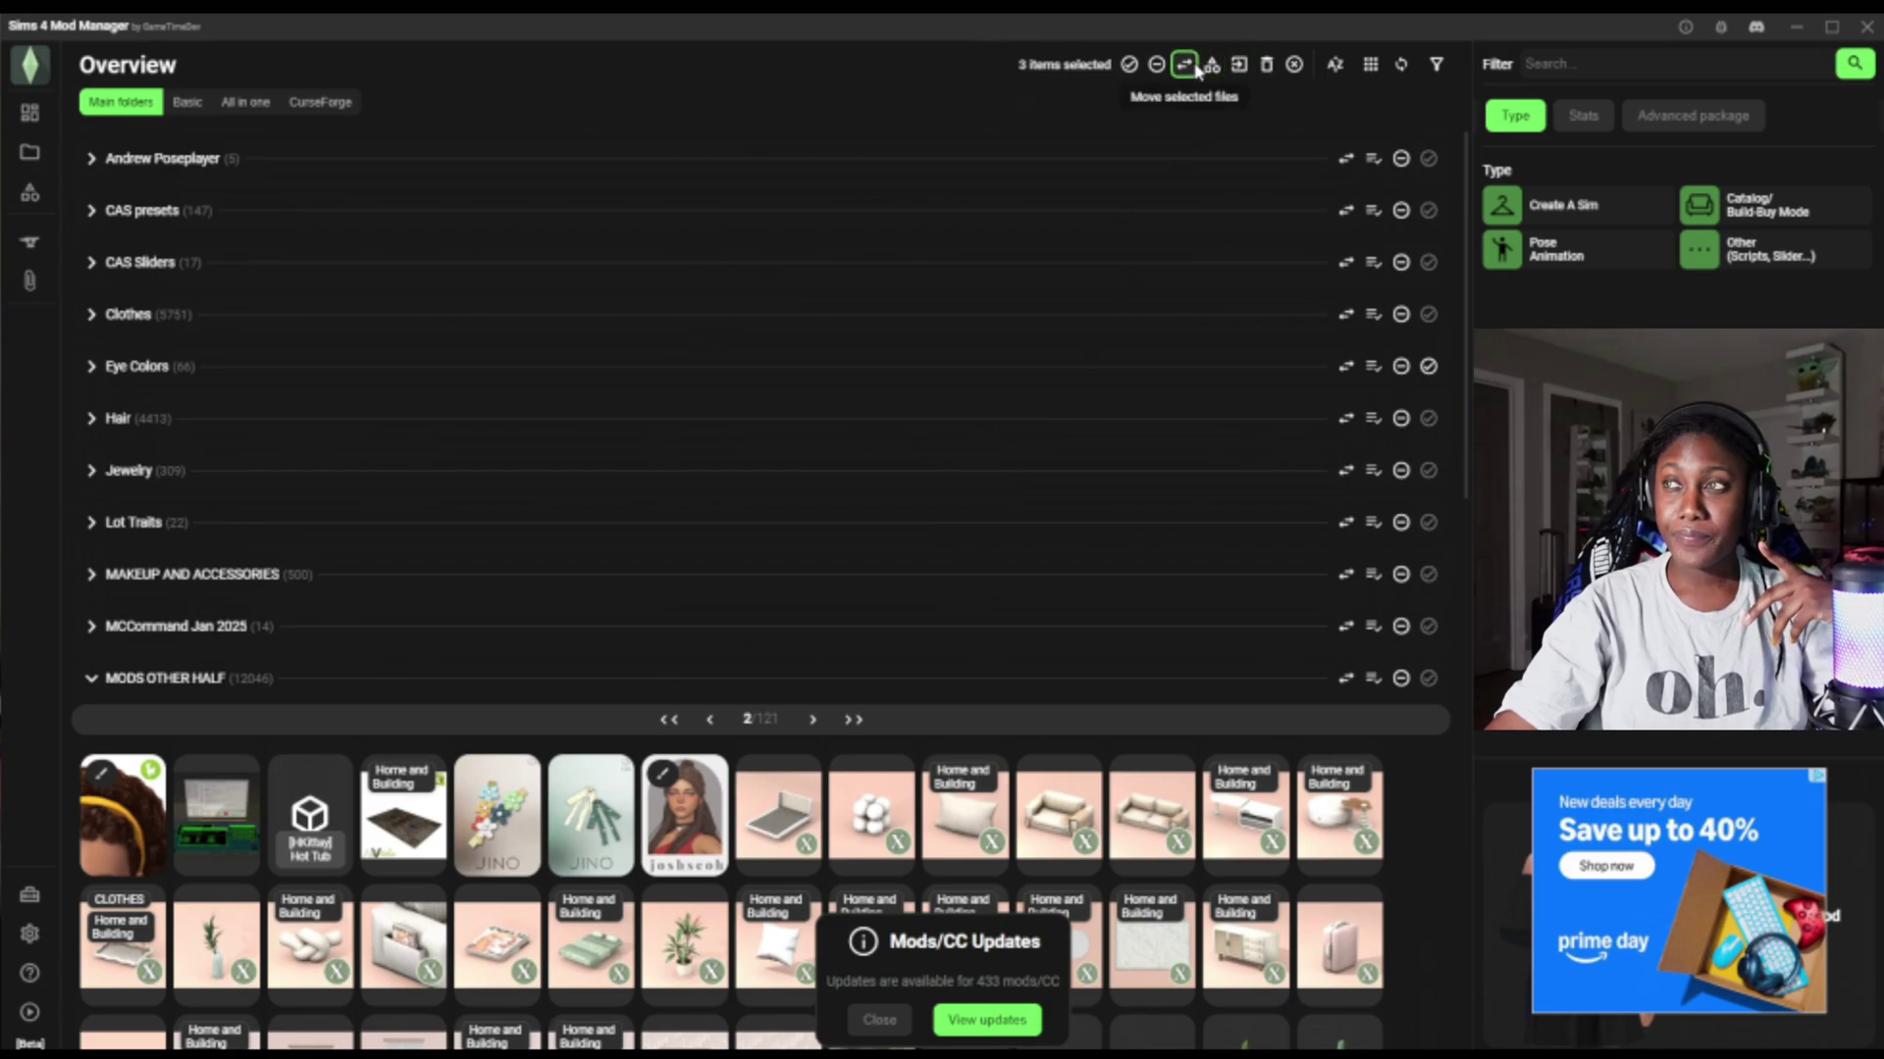
Move the three selected MODS OTHER HALF mods into mods/Hair, raising Hair to 4416.
click(1184, 63)
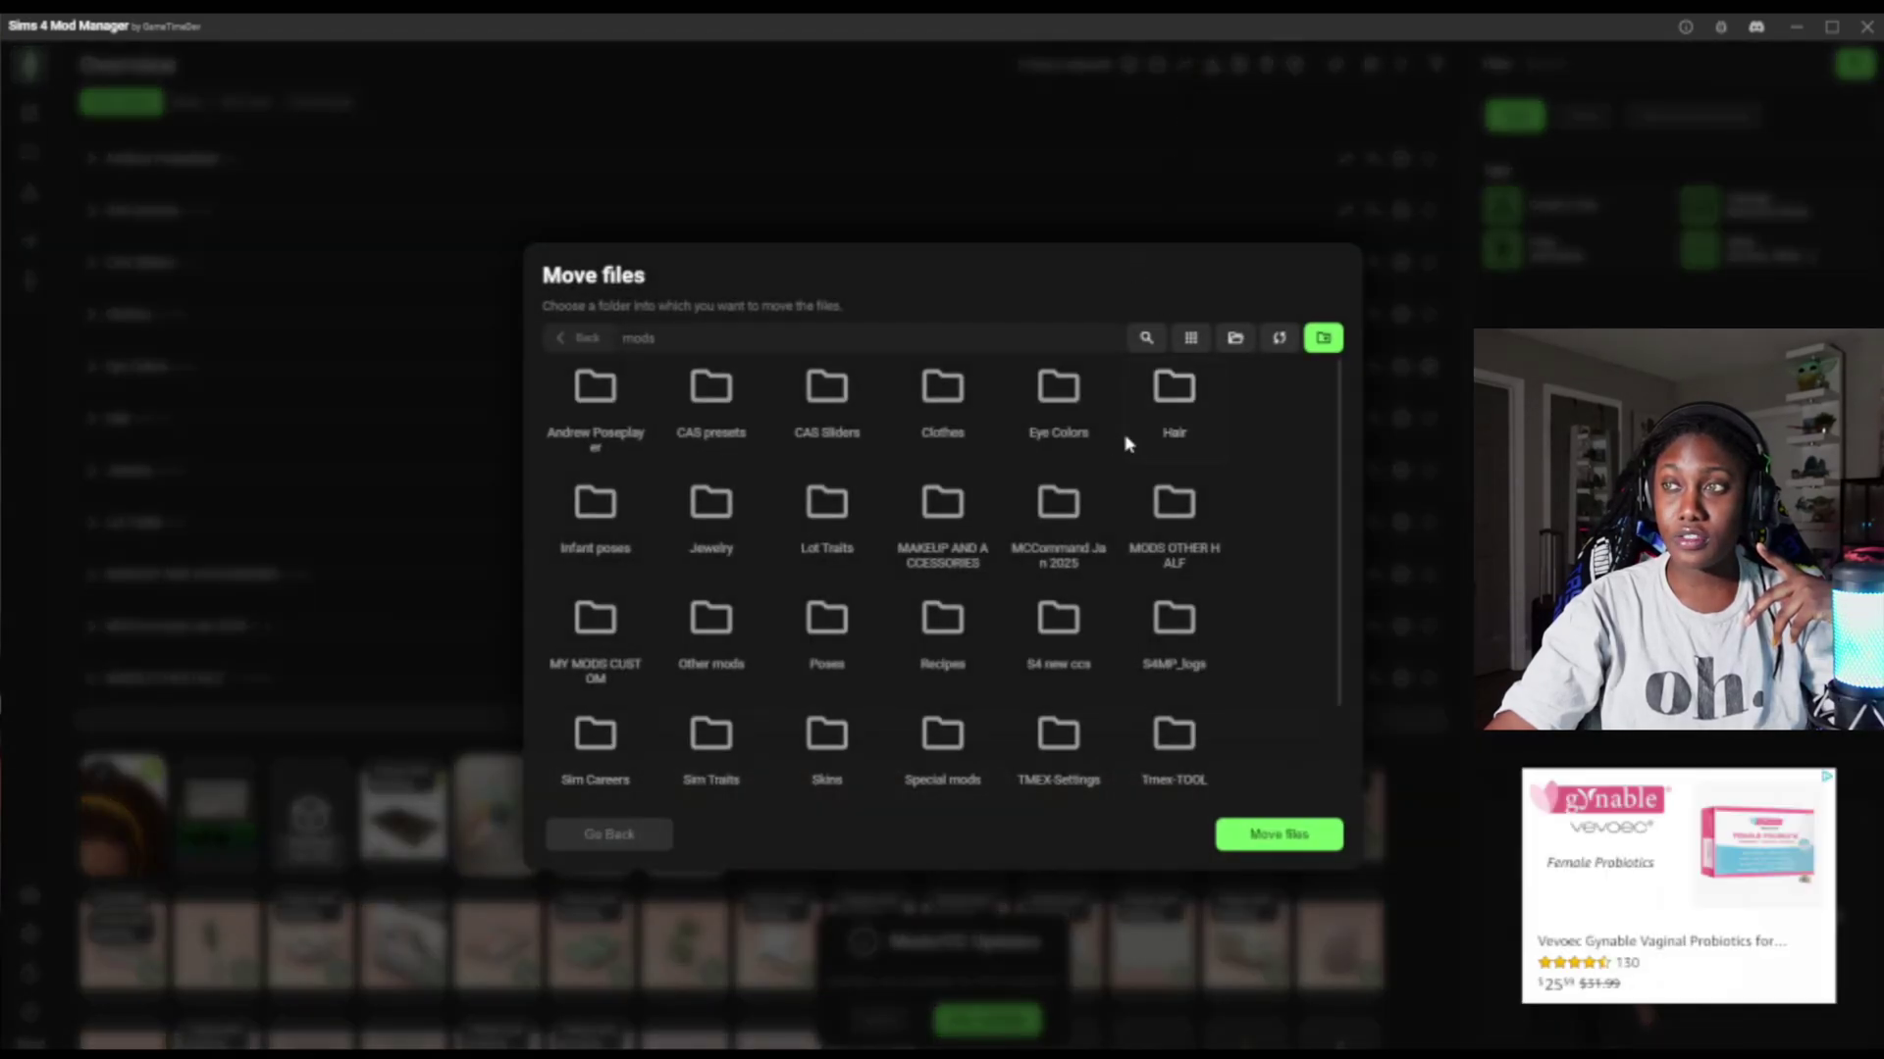
click(1173, 388)
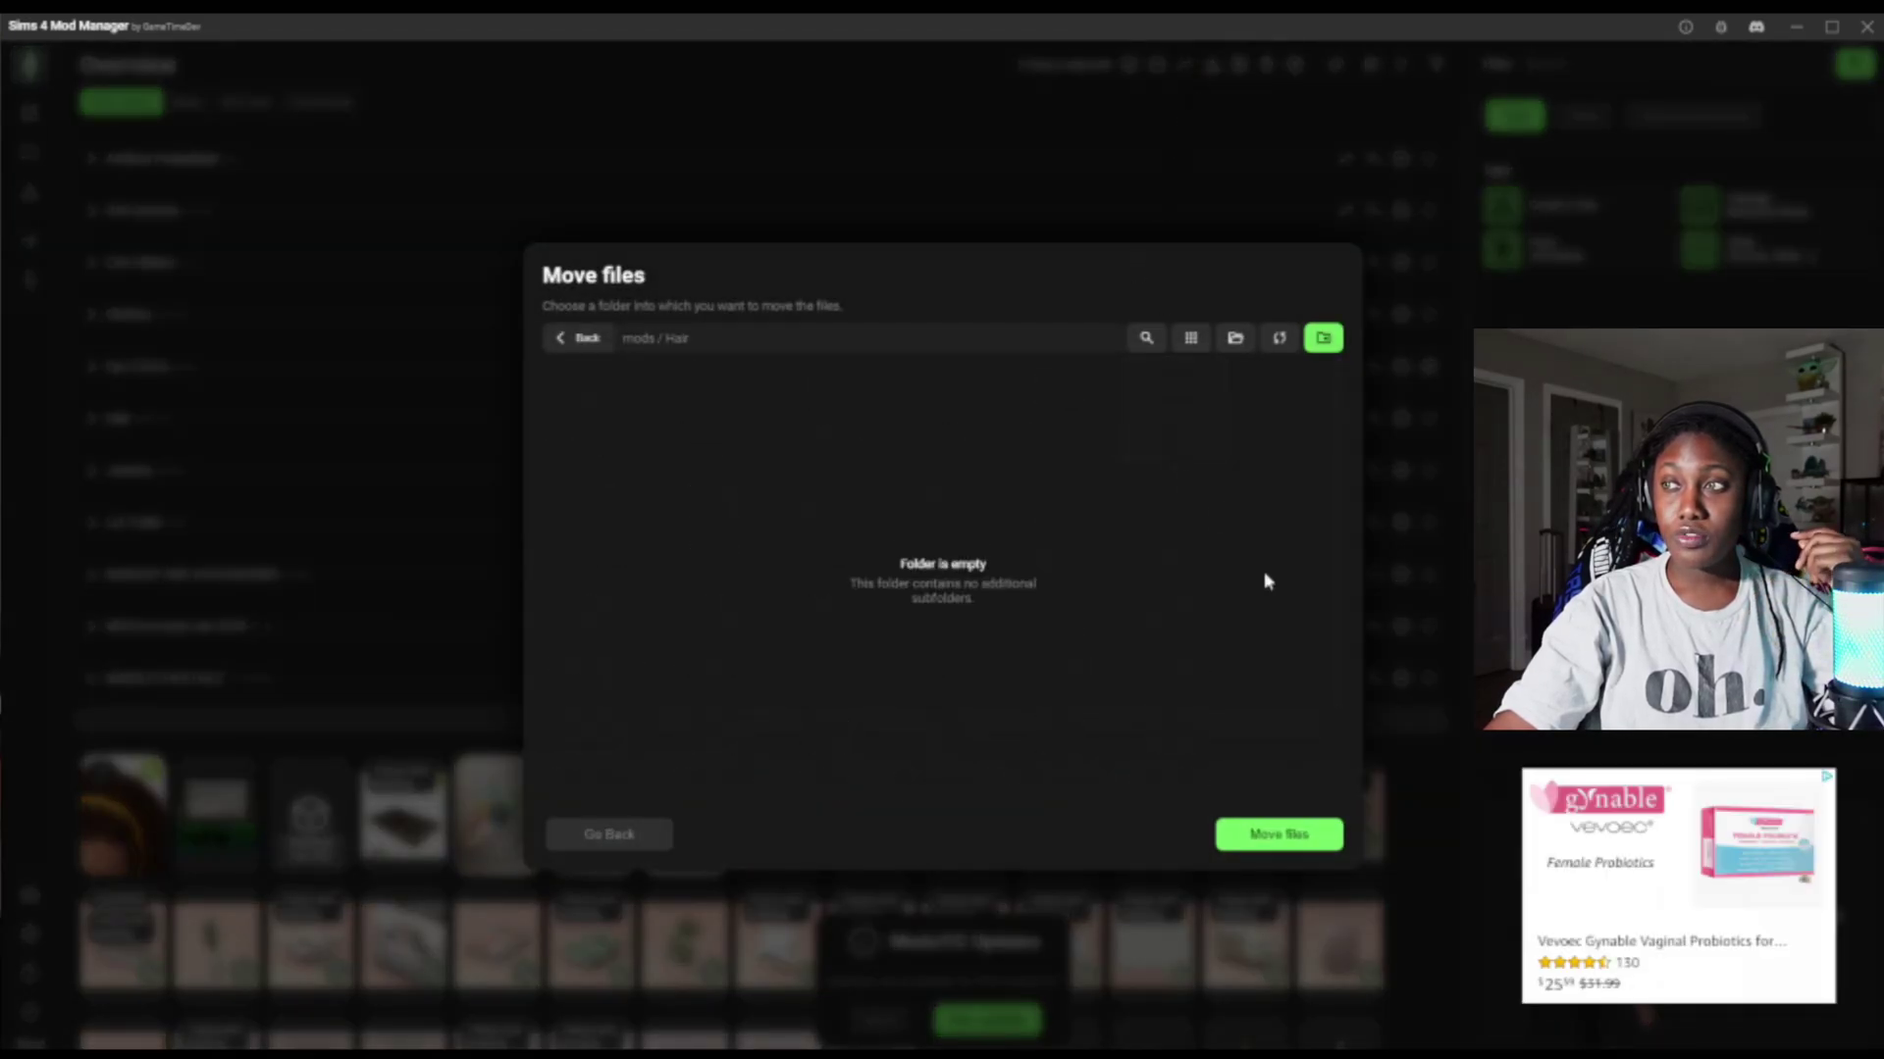
click(1268, 836)
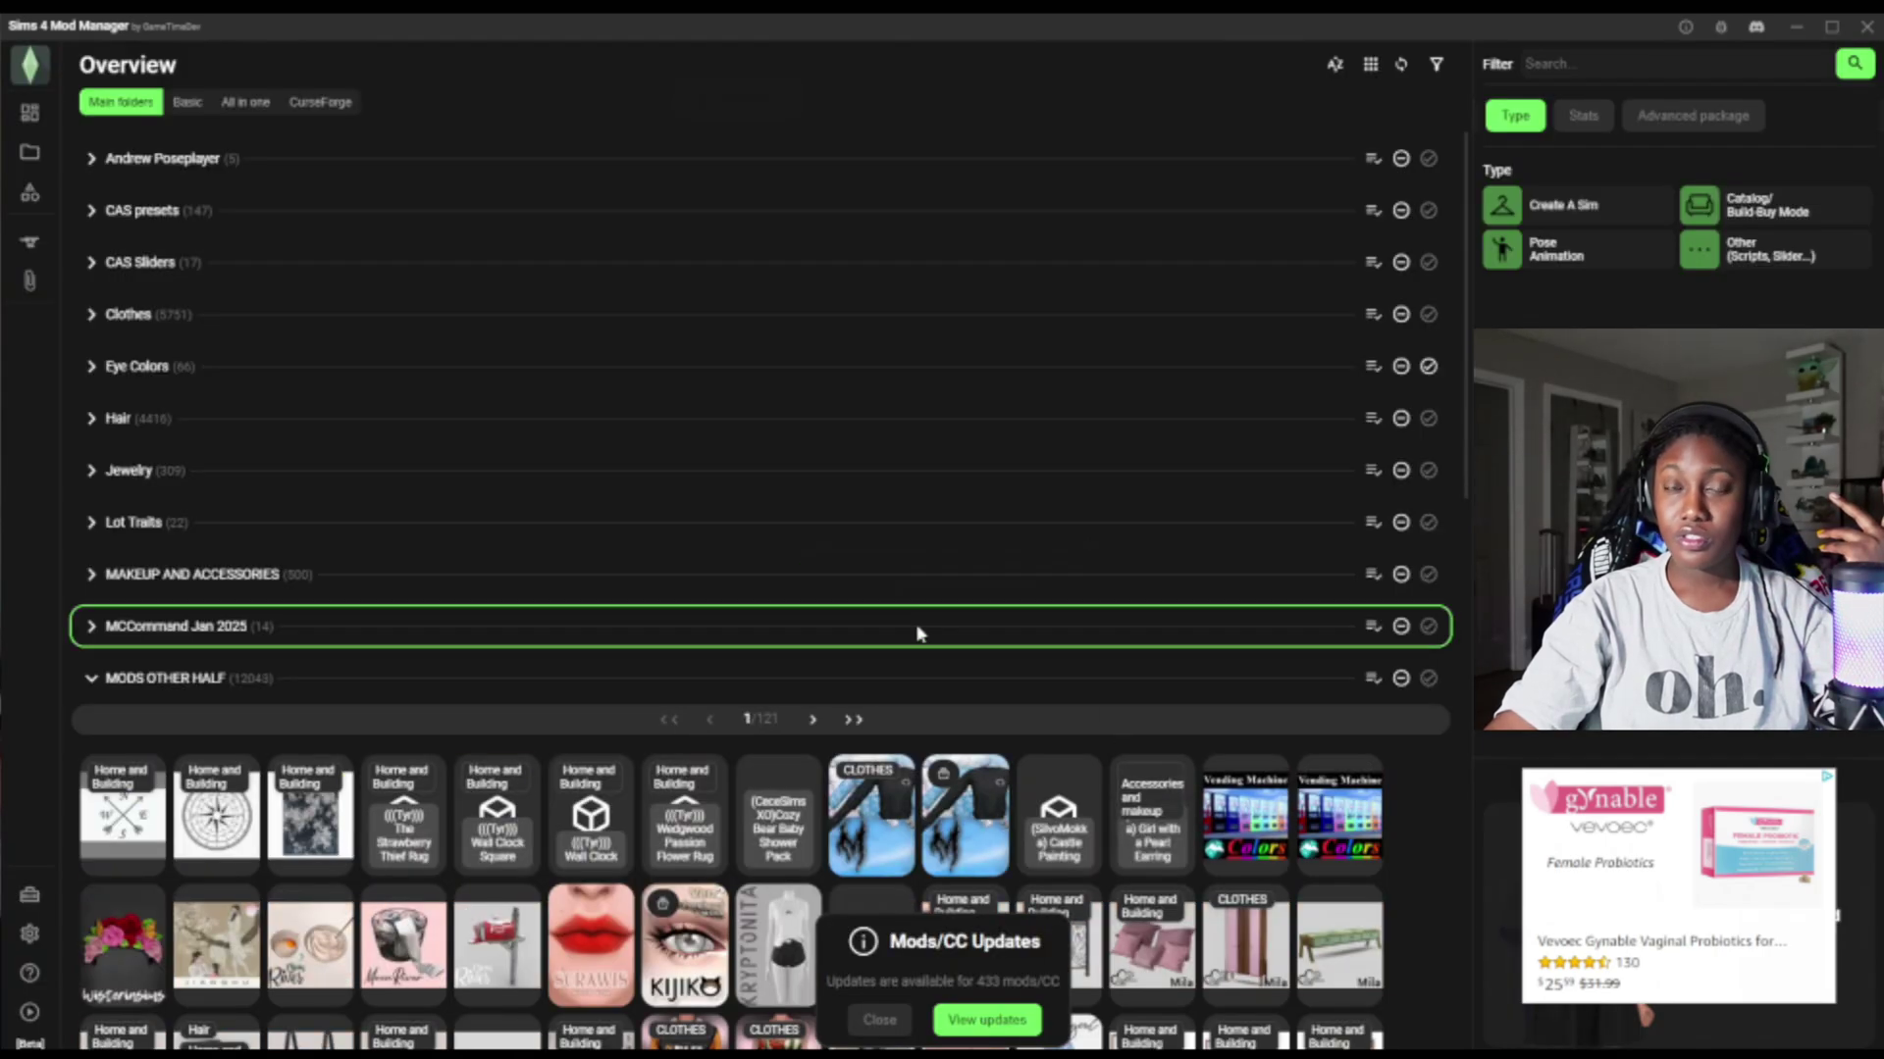
Filter the overview by 'hair' with Create A Sim type and Human species.
click(92, 420)
click(93, 420)
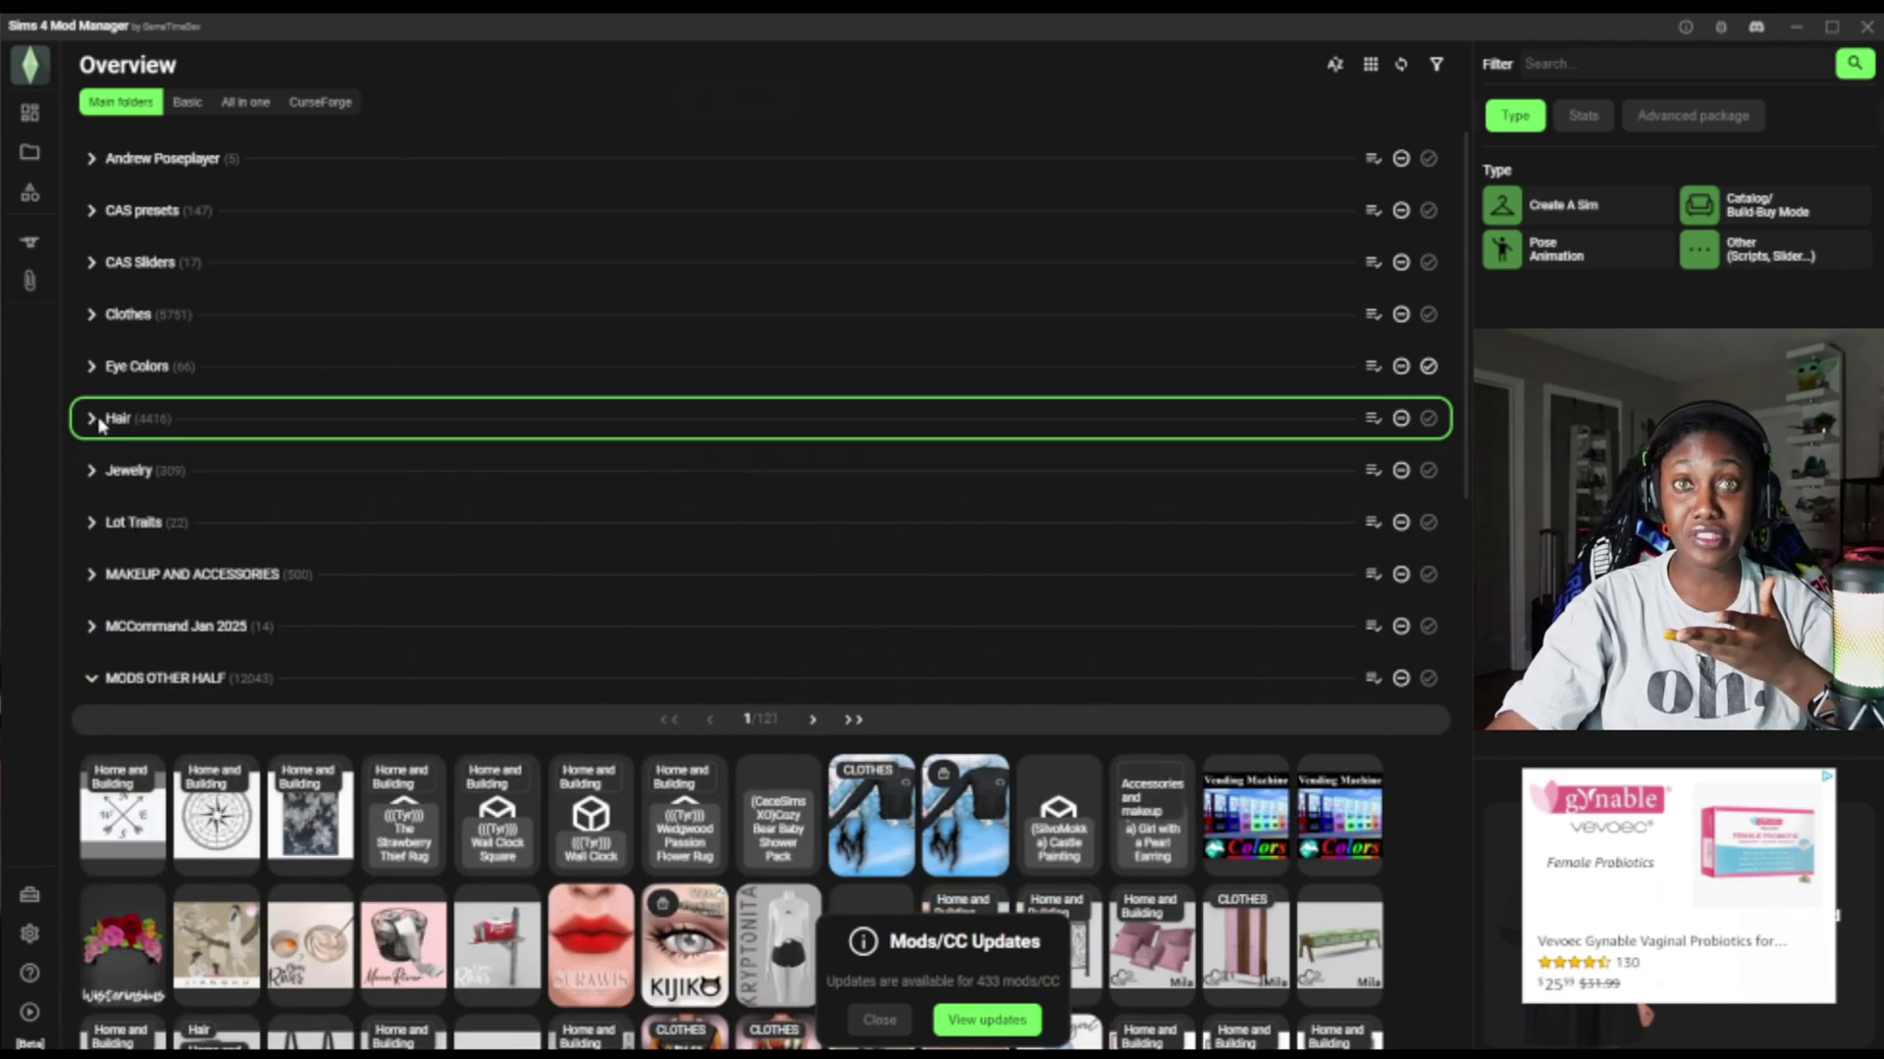
click(1542, 59)
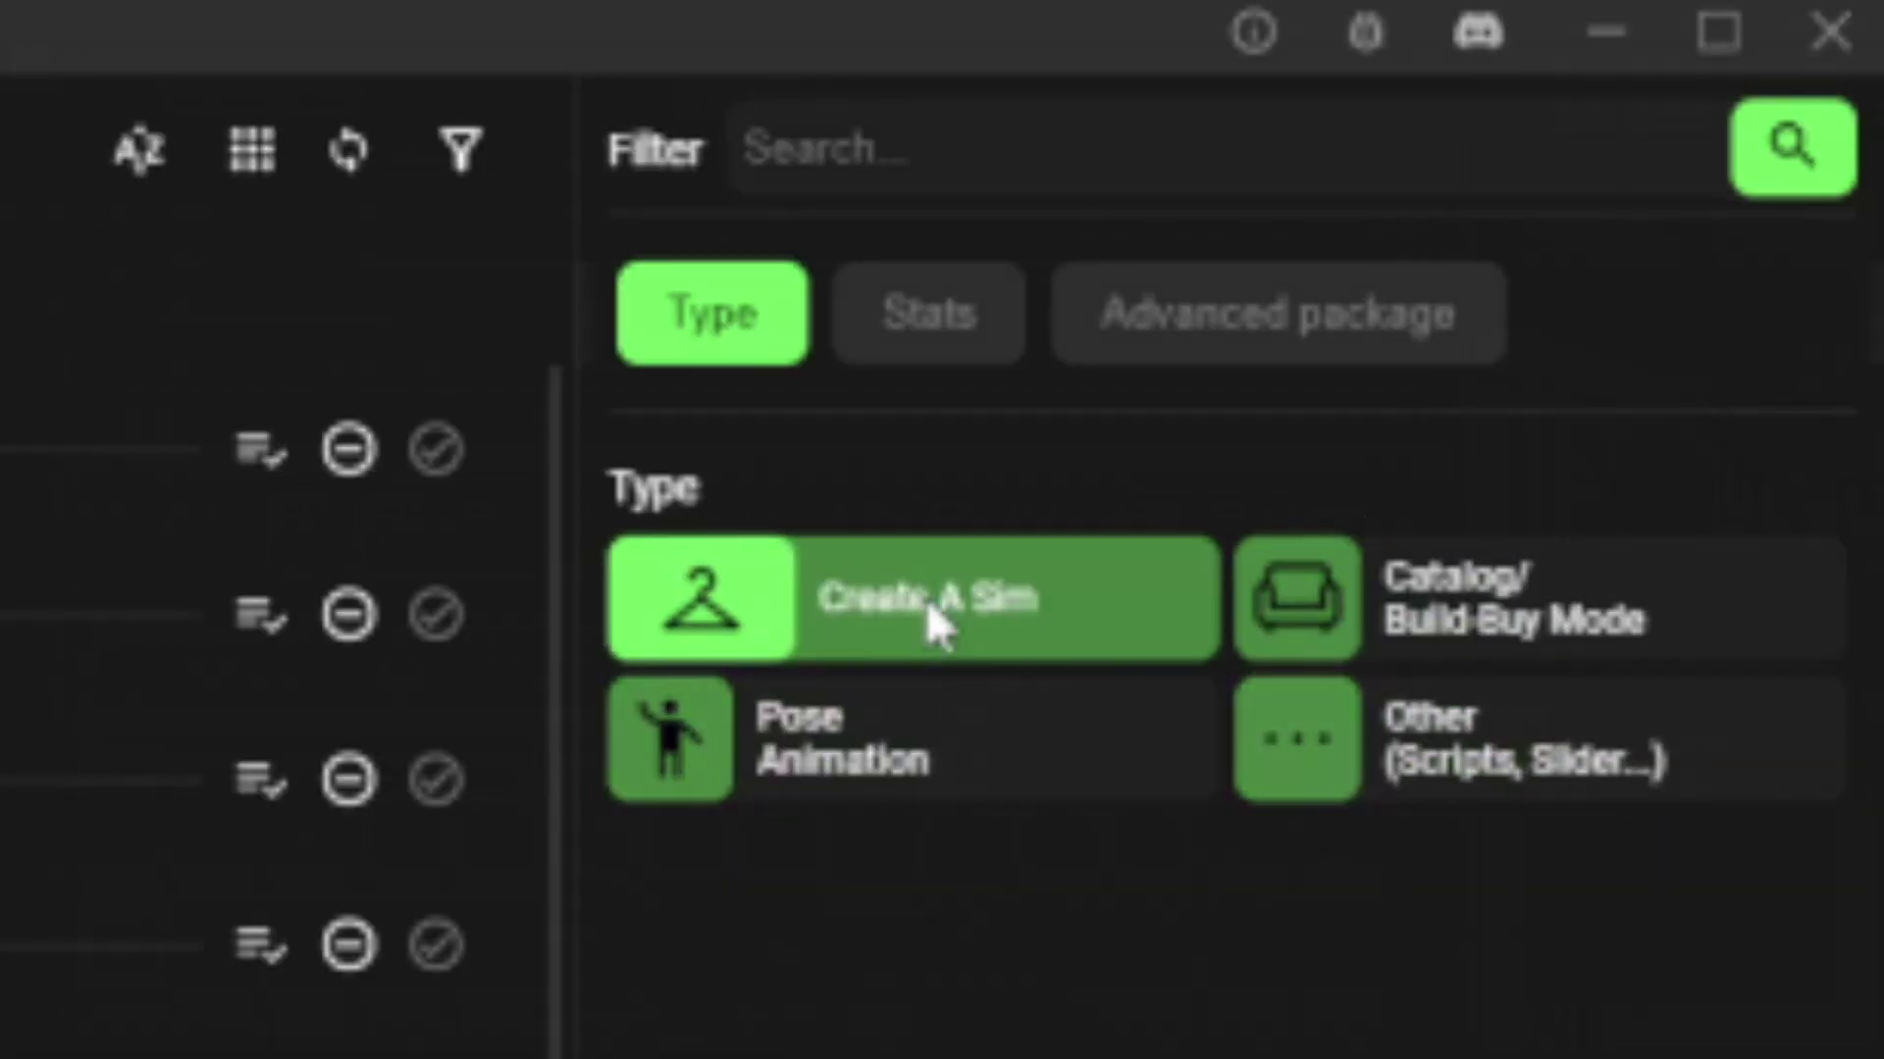
click(926, 598)
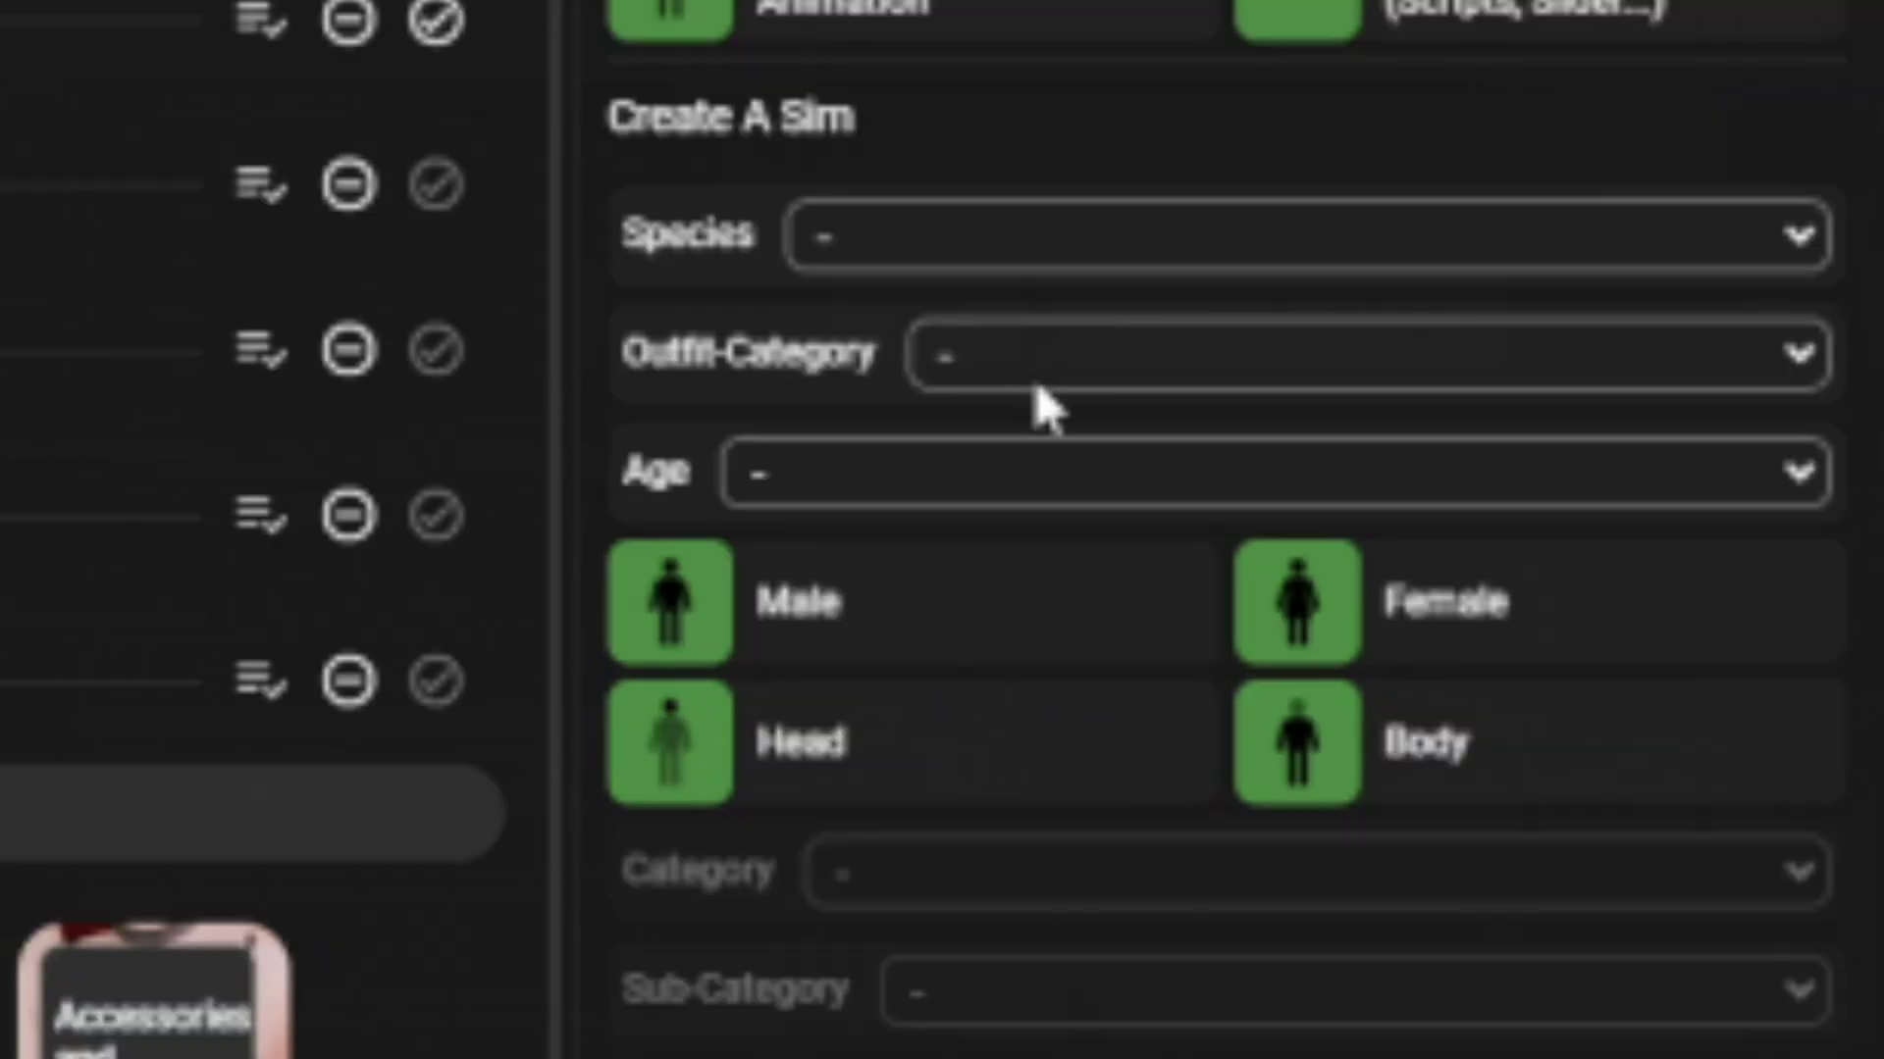
click(1011, 604)
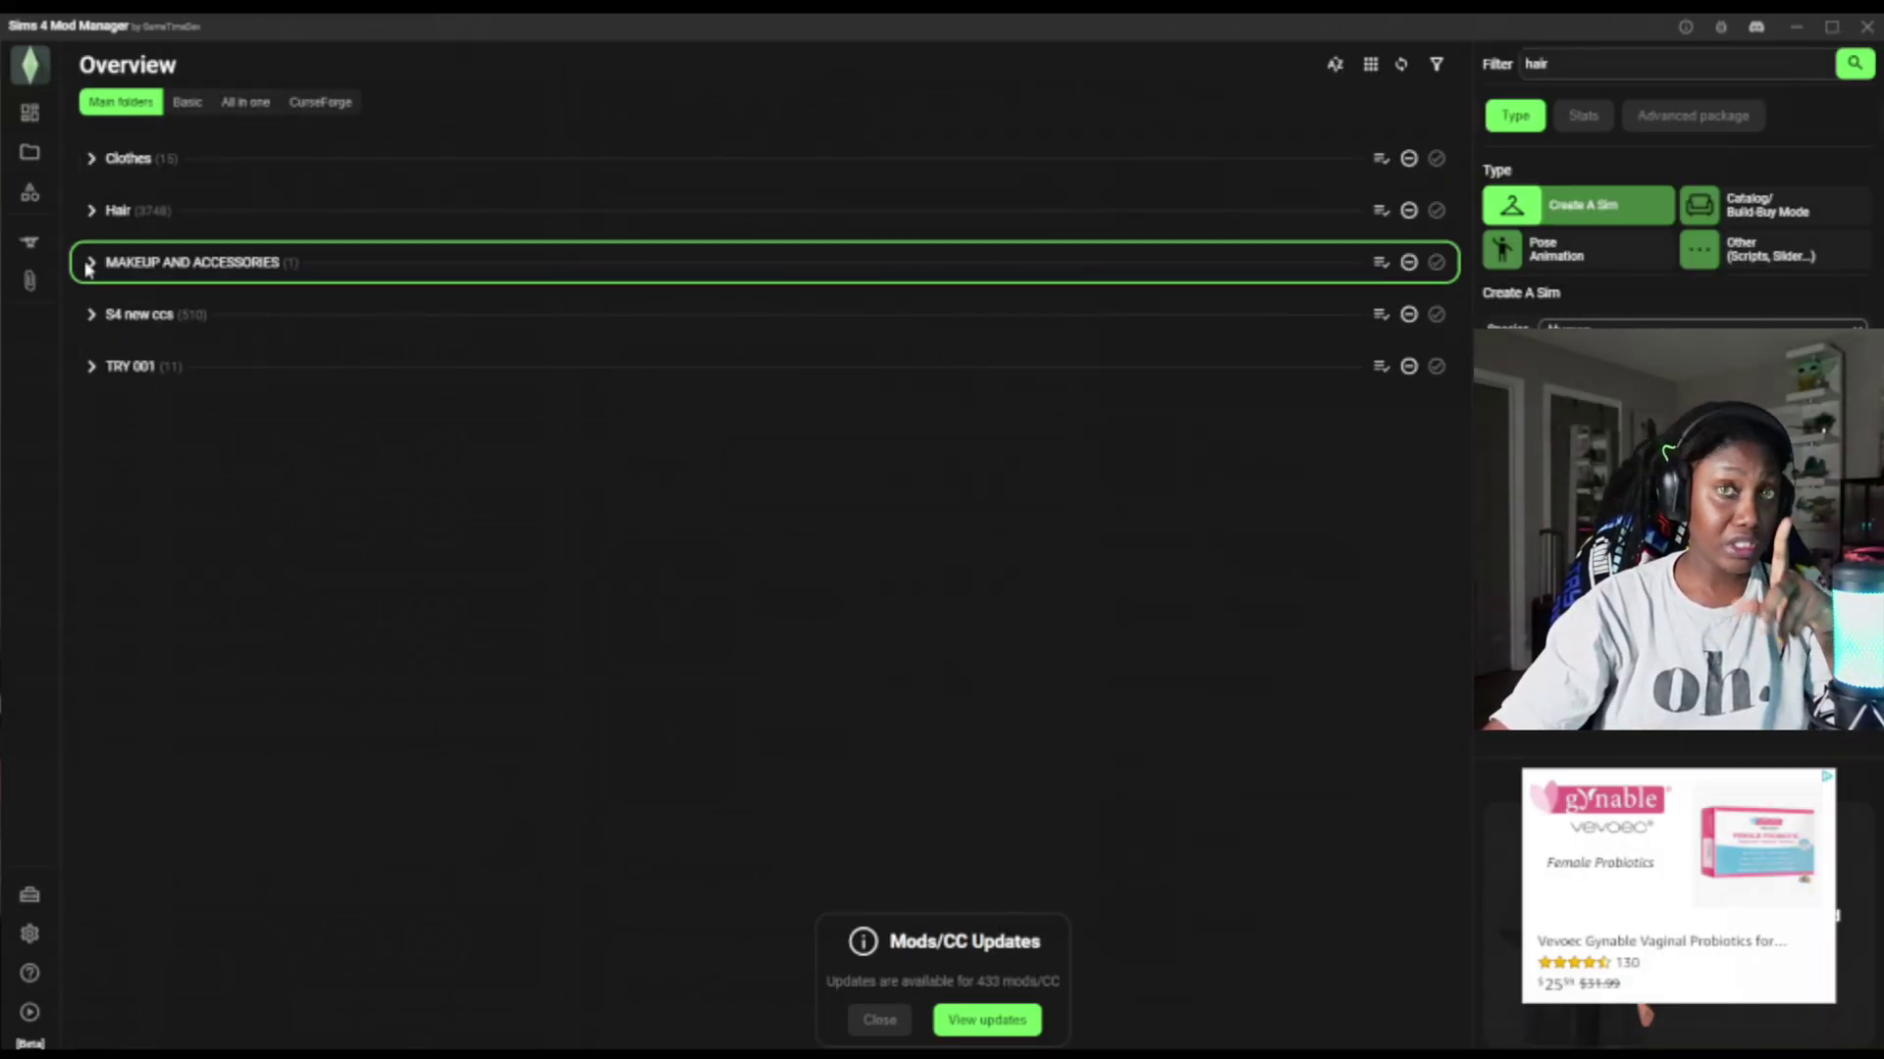
Expand the filtered Clothes folder and select all 15 hair items.
click(95, 167)
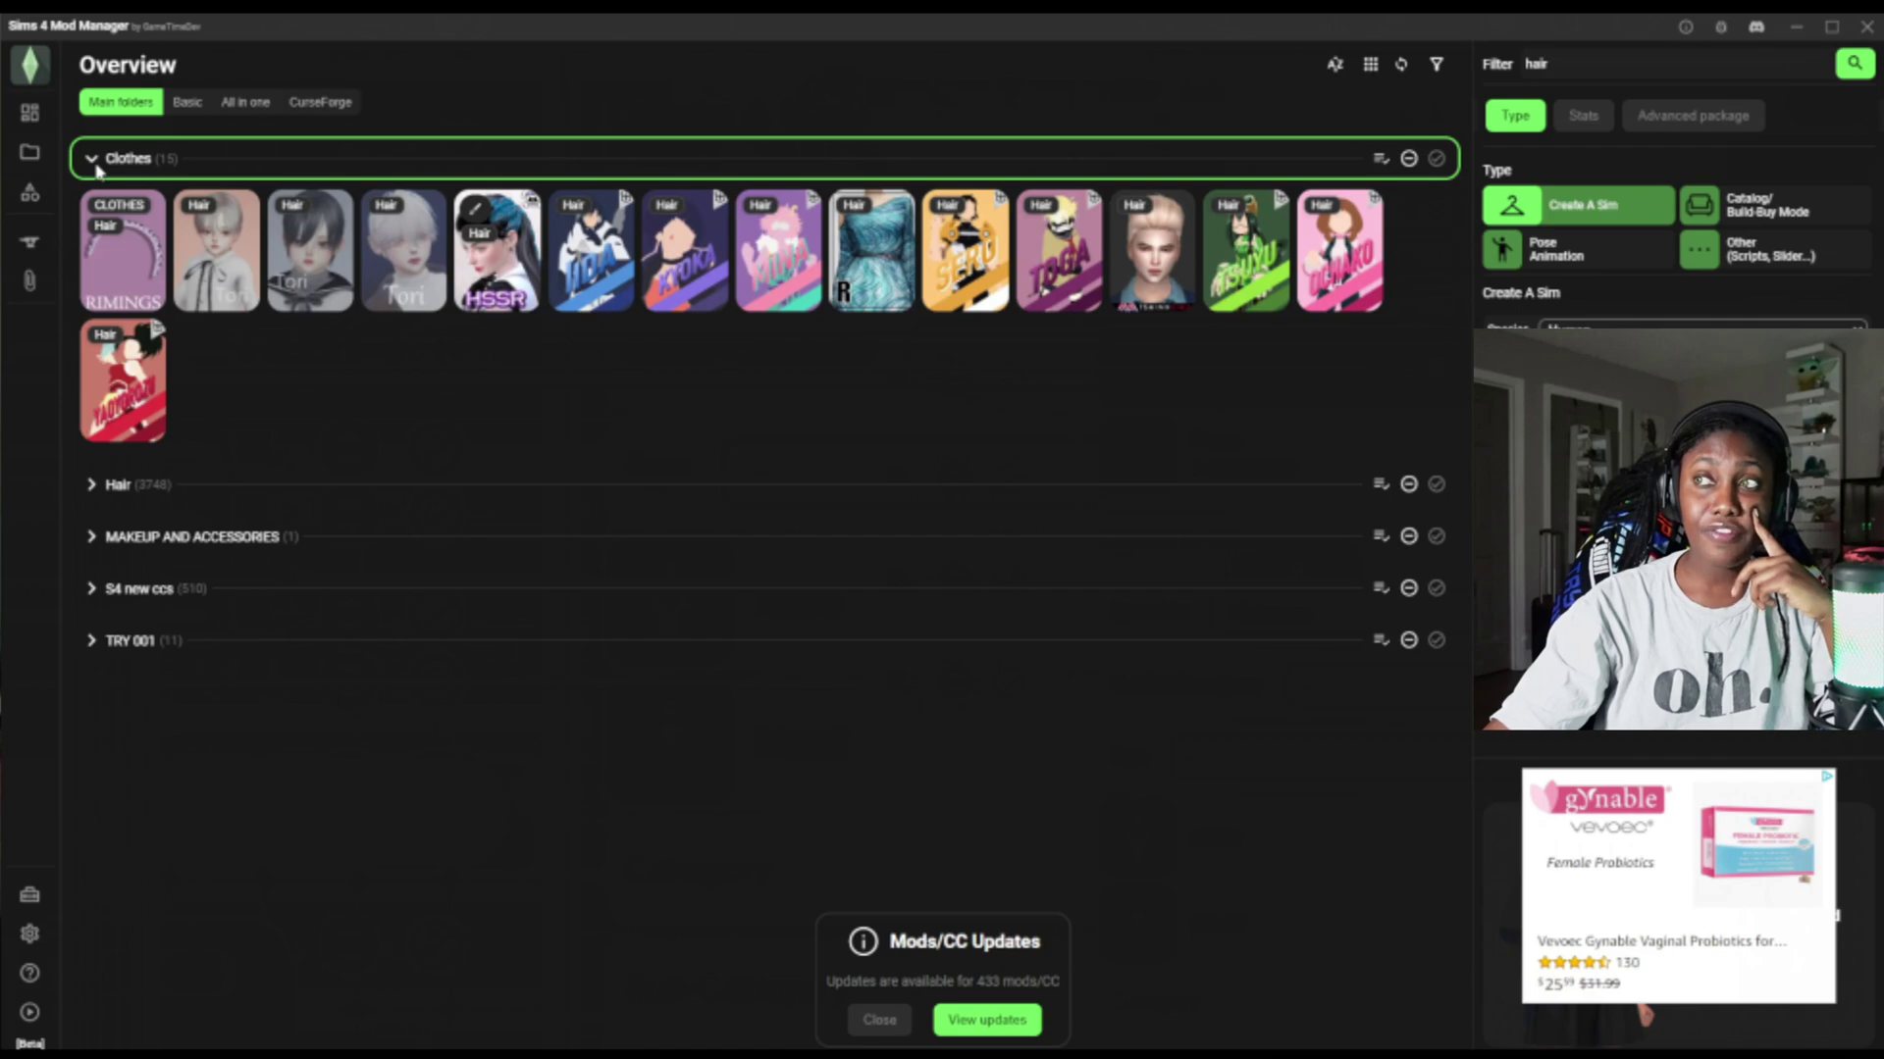
mouse_move(1048, 257)
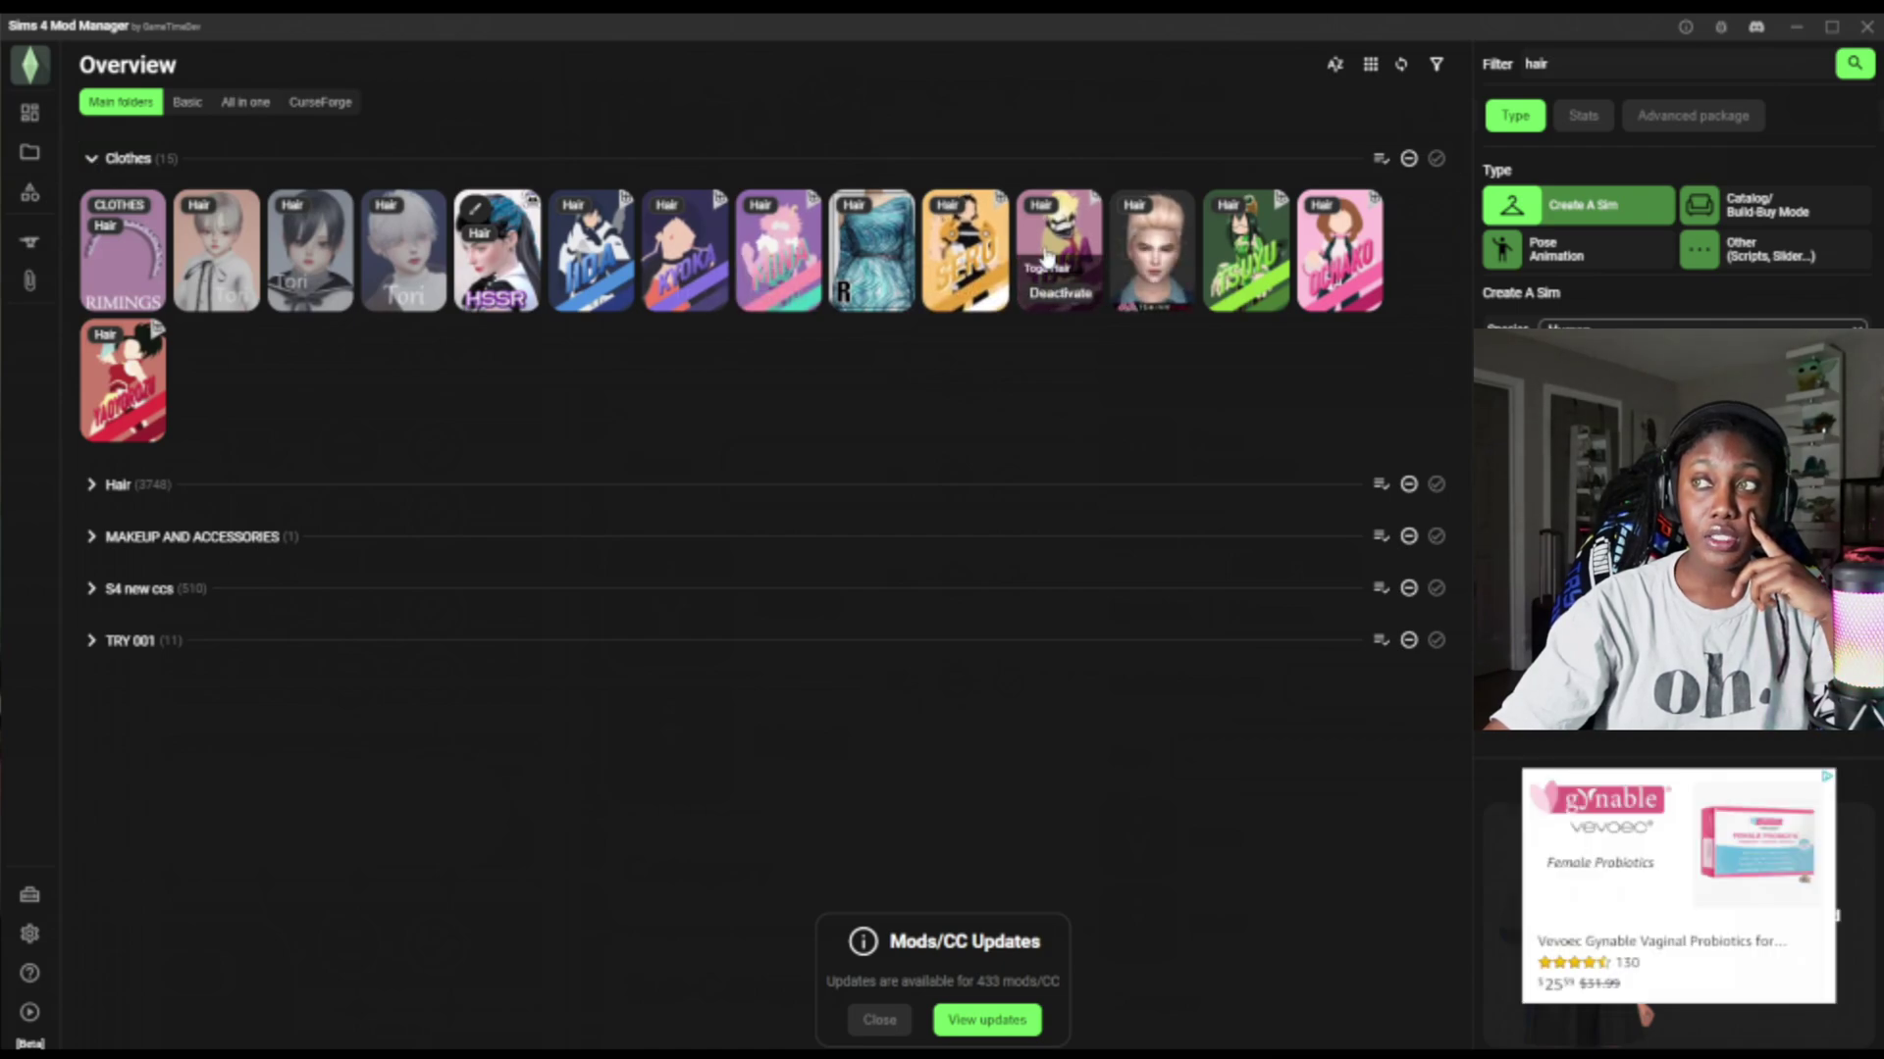
mouse_move(133, 261)
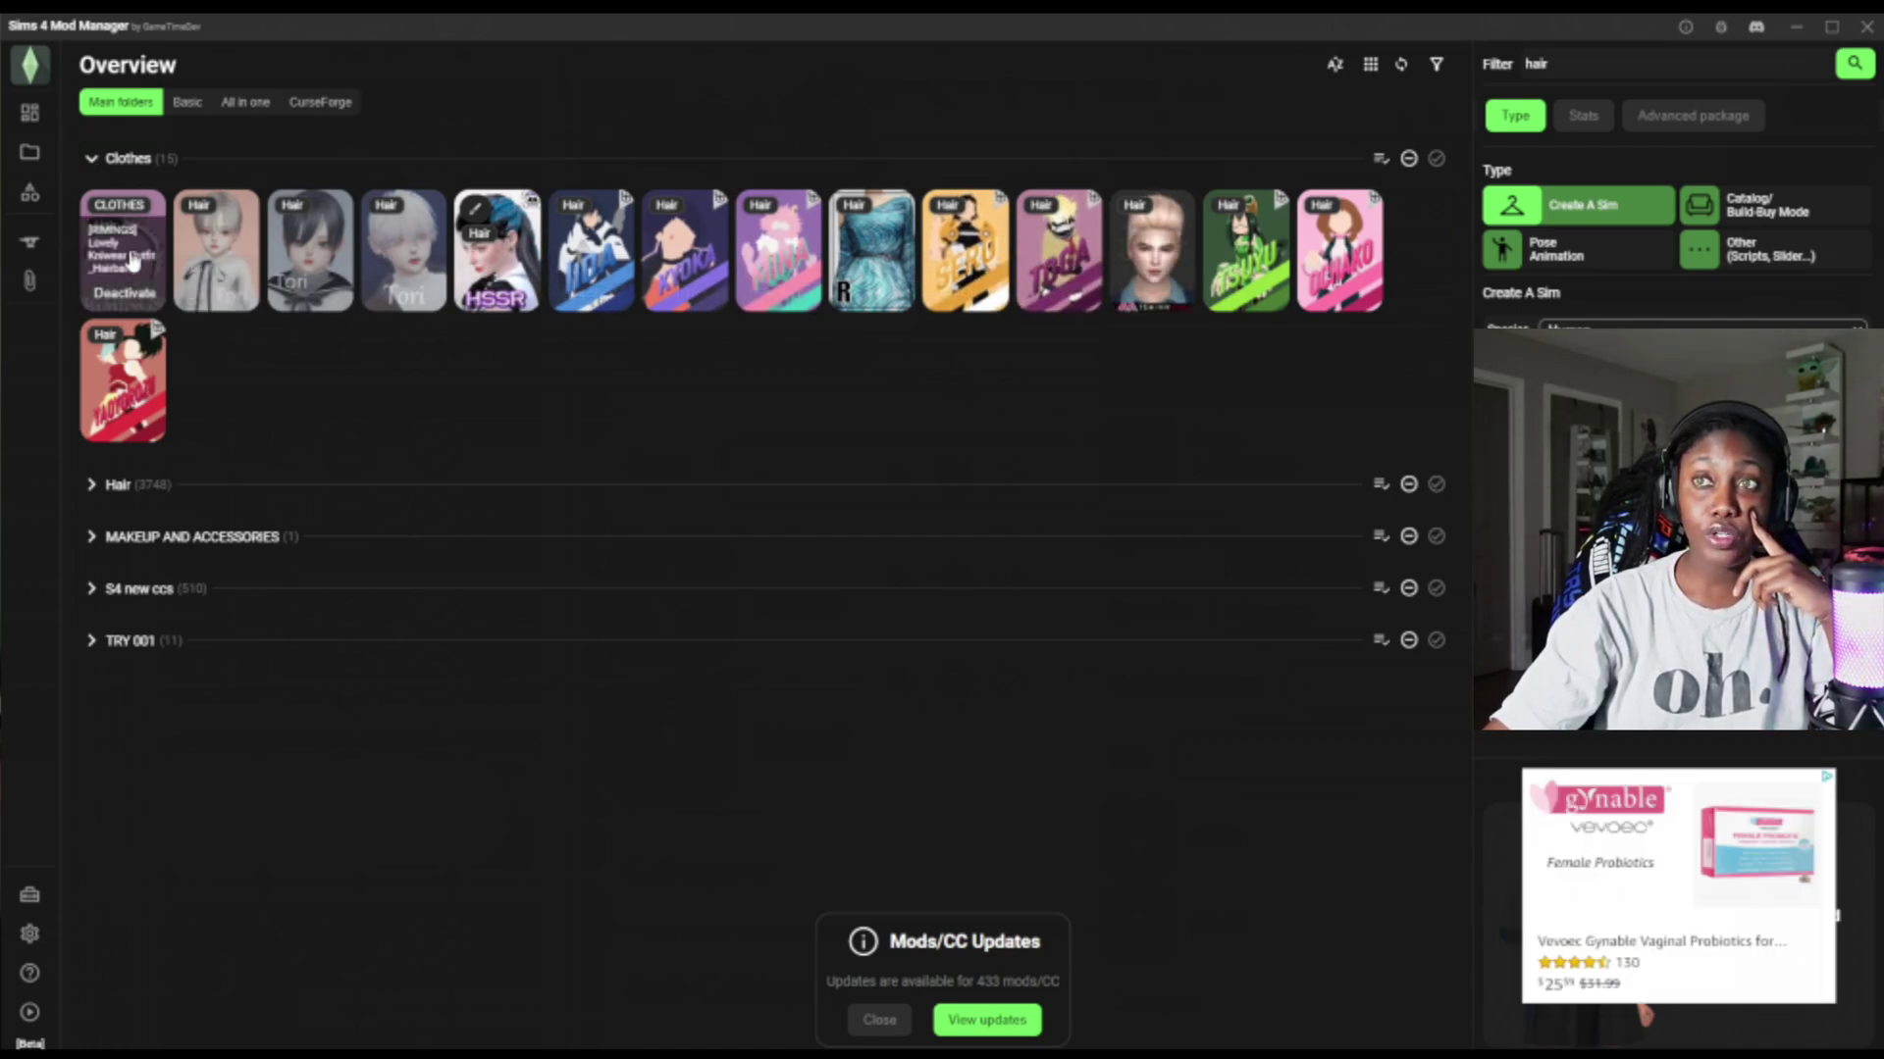
click(228, 243)
shift+click(134, 392)
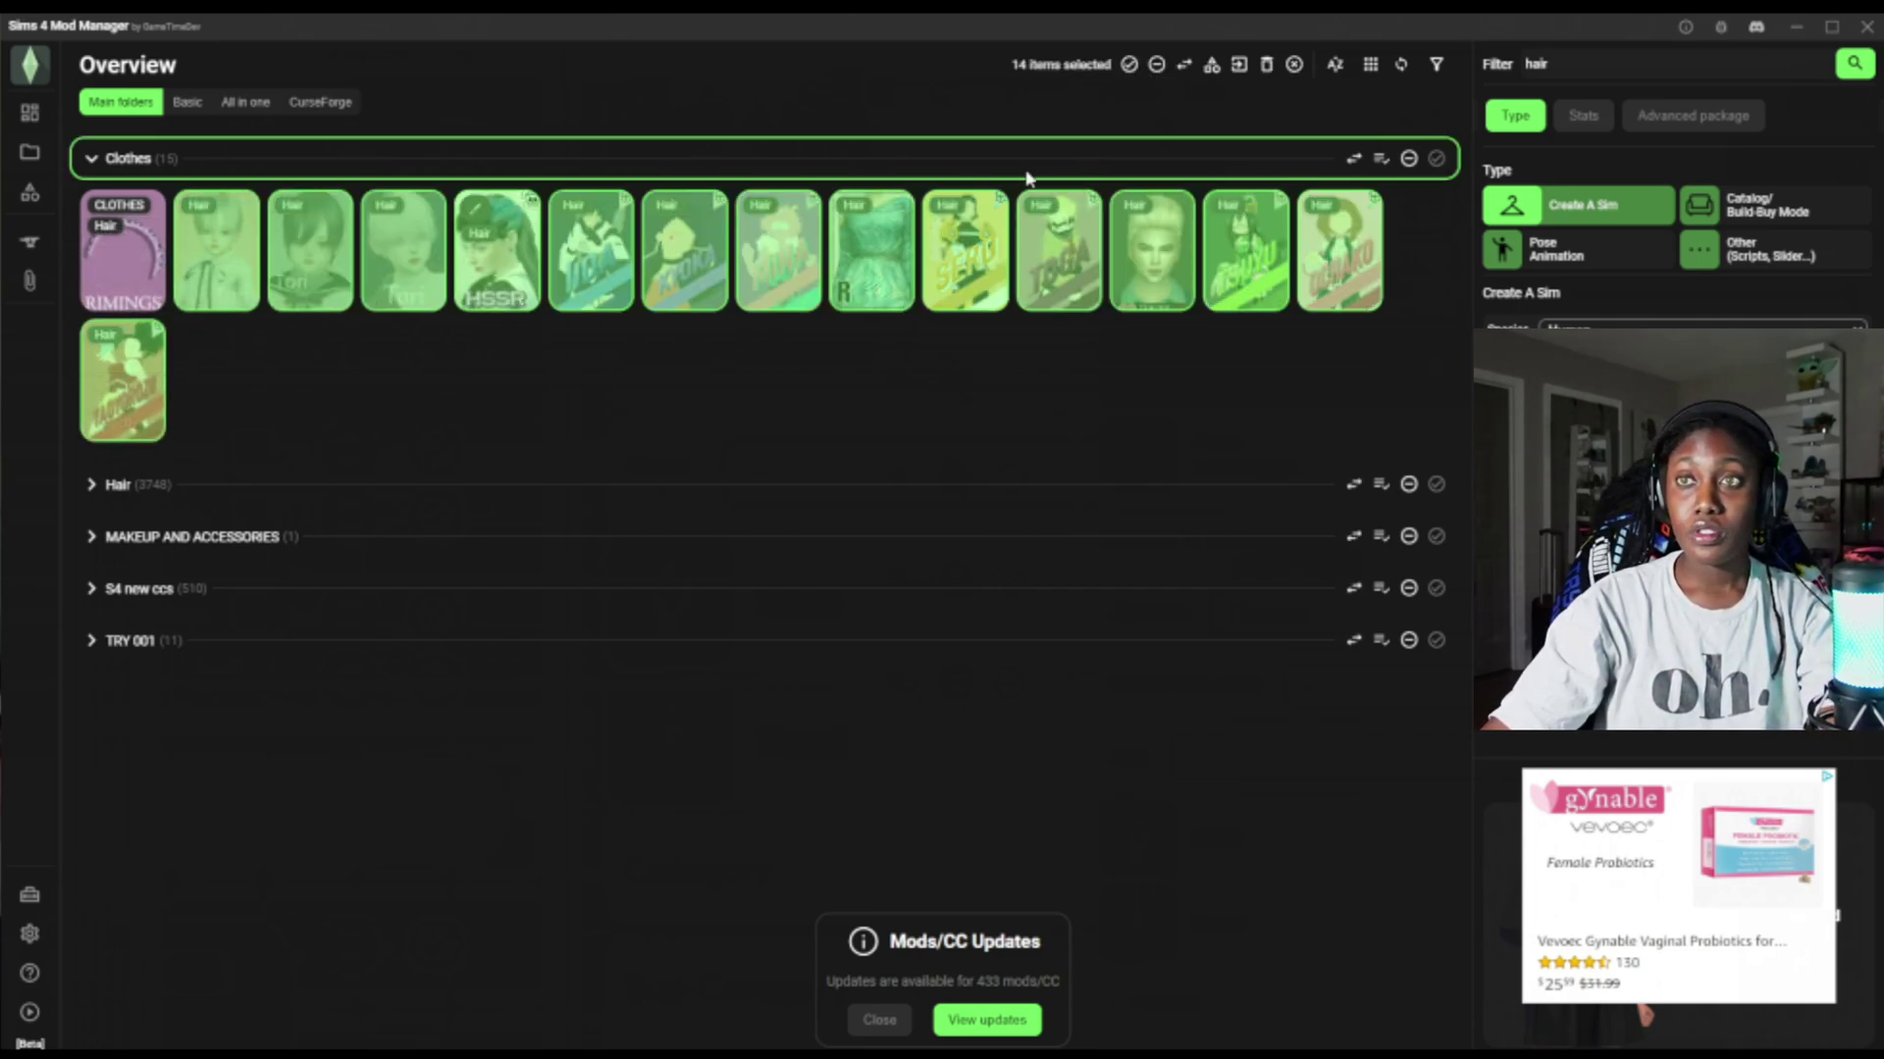
ctrl+click(119, 244)
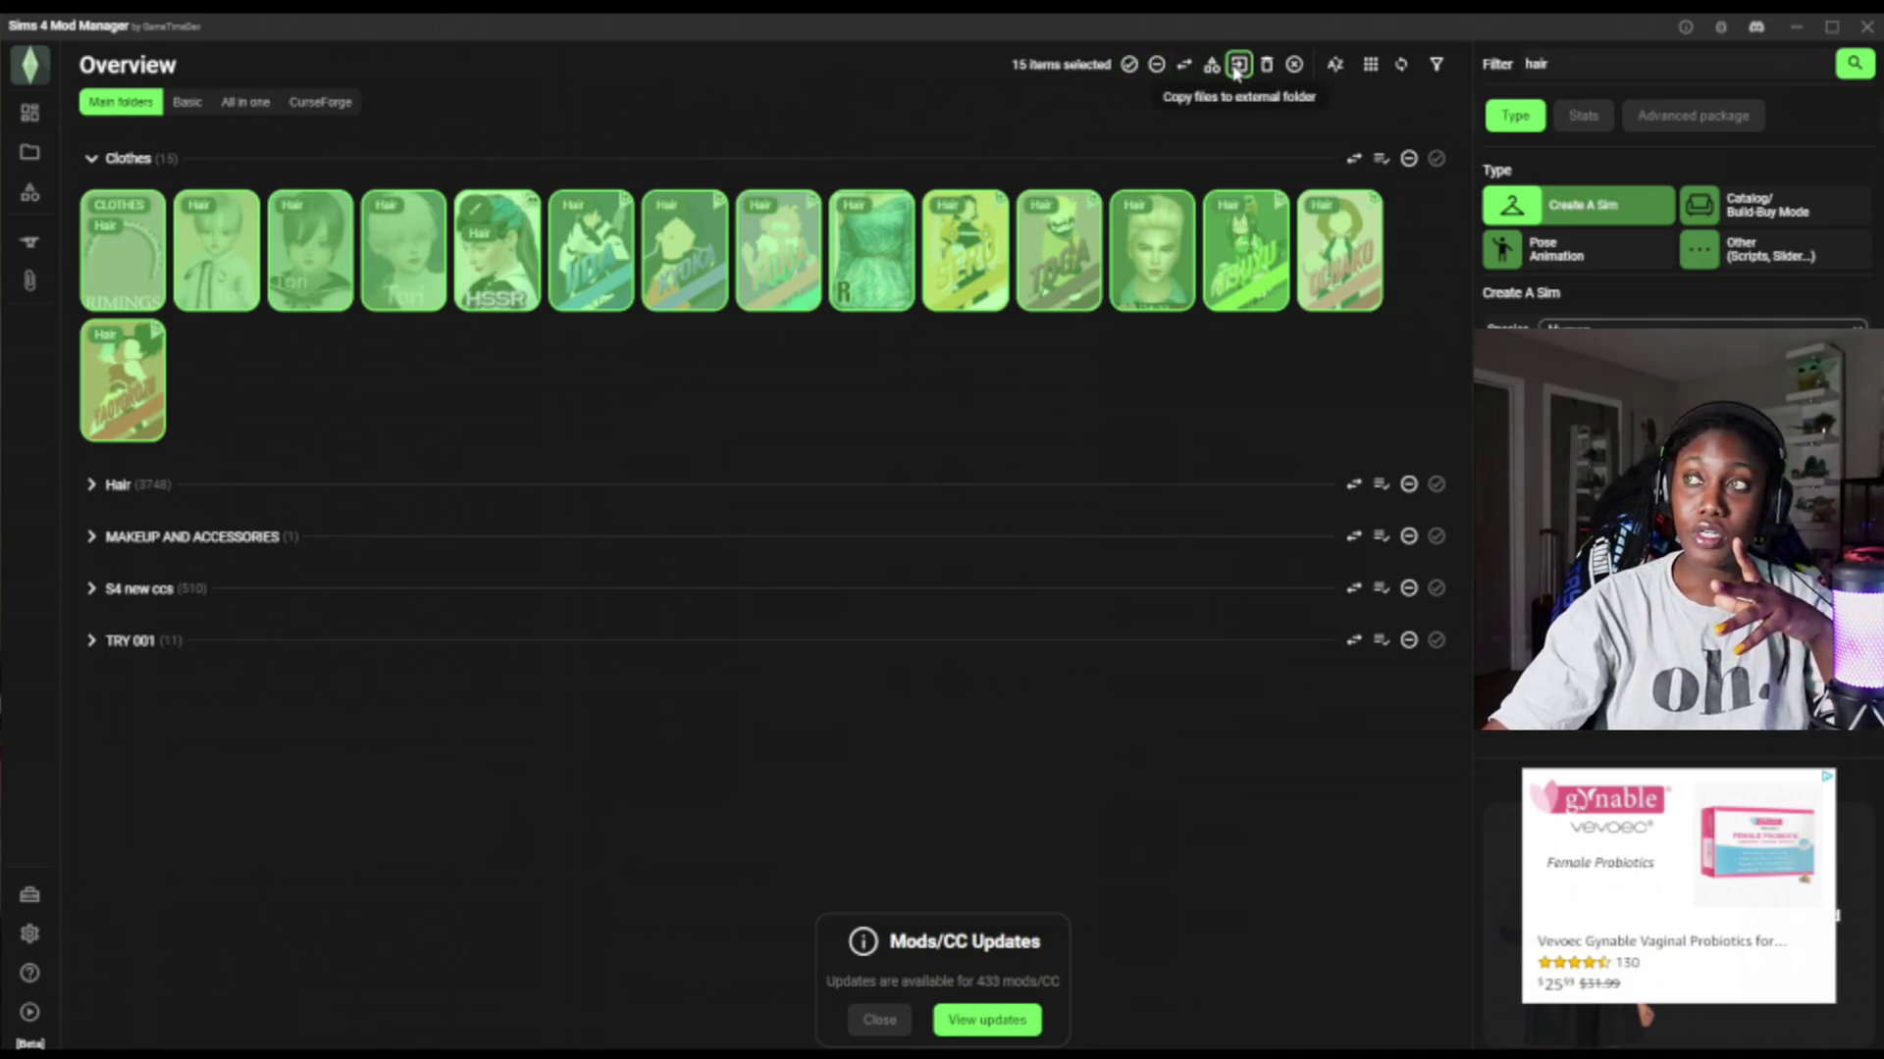
Move the 15 selected Clothes hair items into the Hair folder.
click(1184, 65)
double_click(1030, 387)
click(1136, 835)
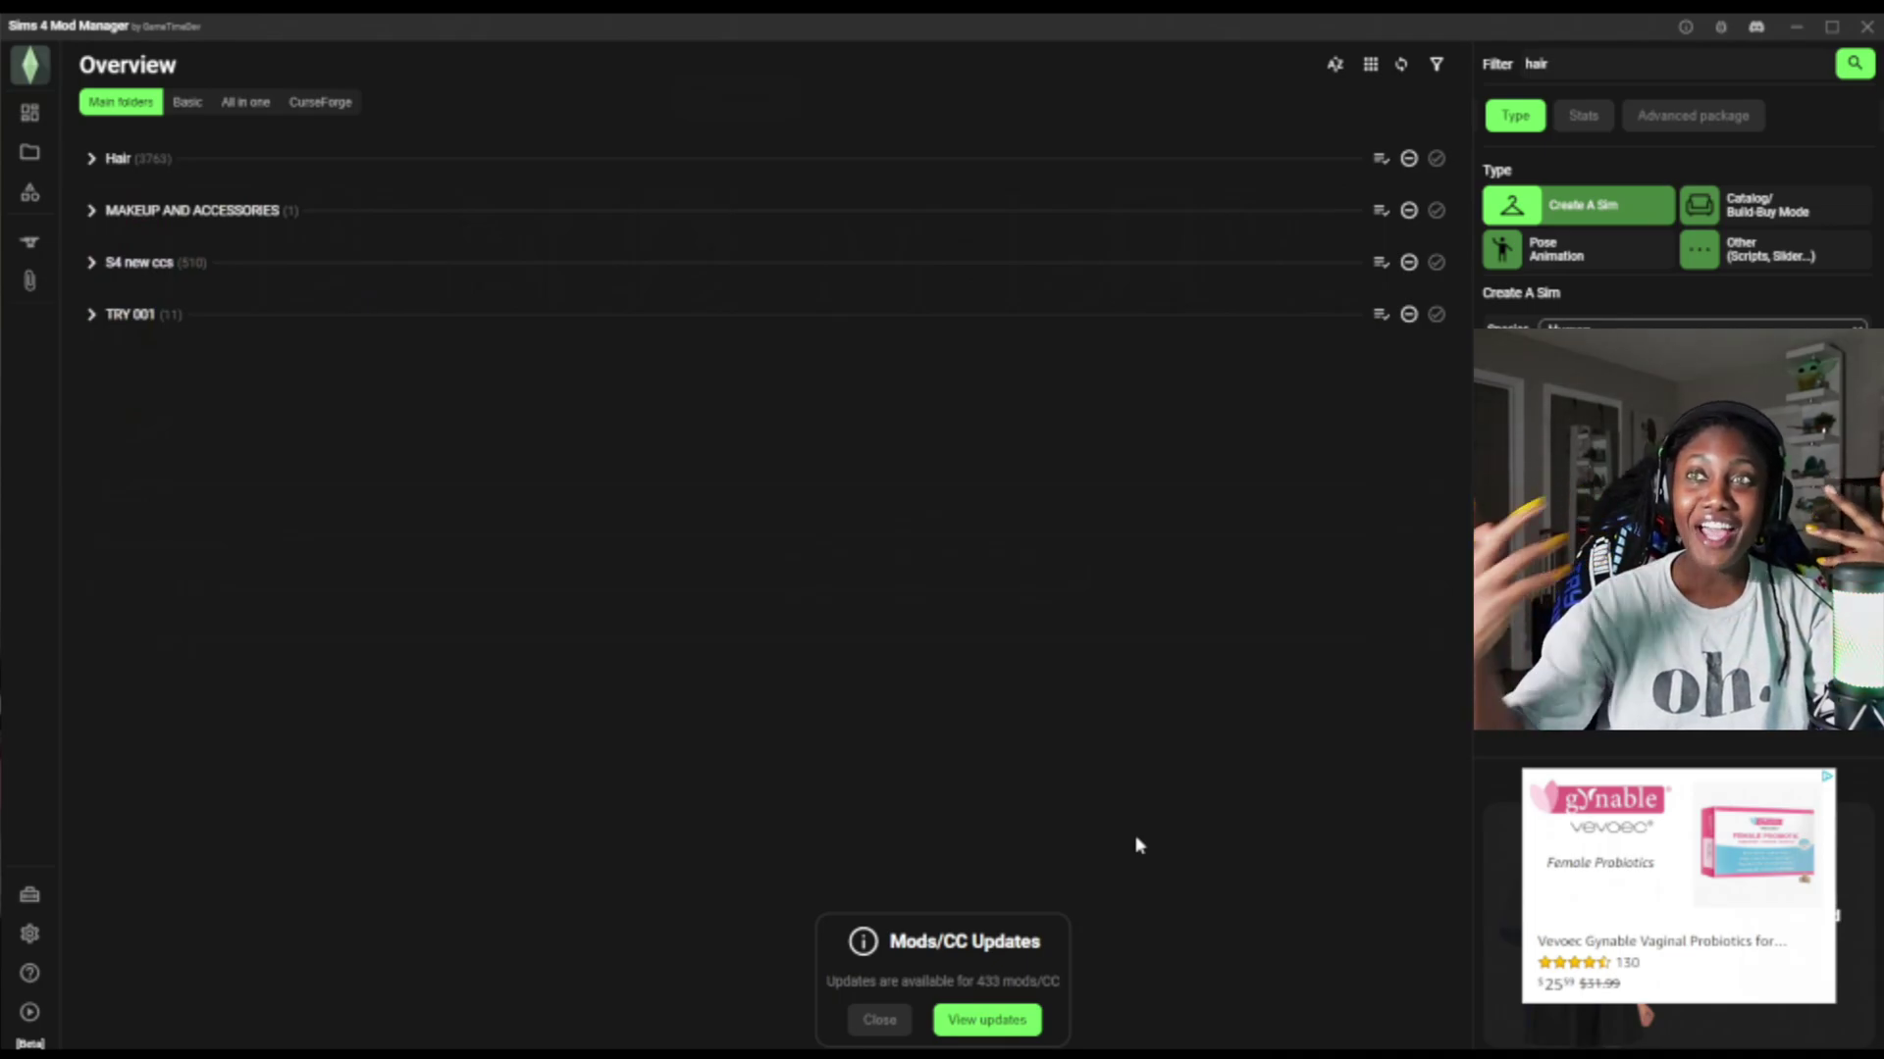
Expand S4 new ccs and select all 510 filtered hair files.
click(92, 263)
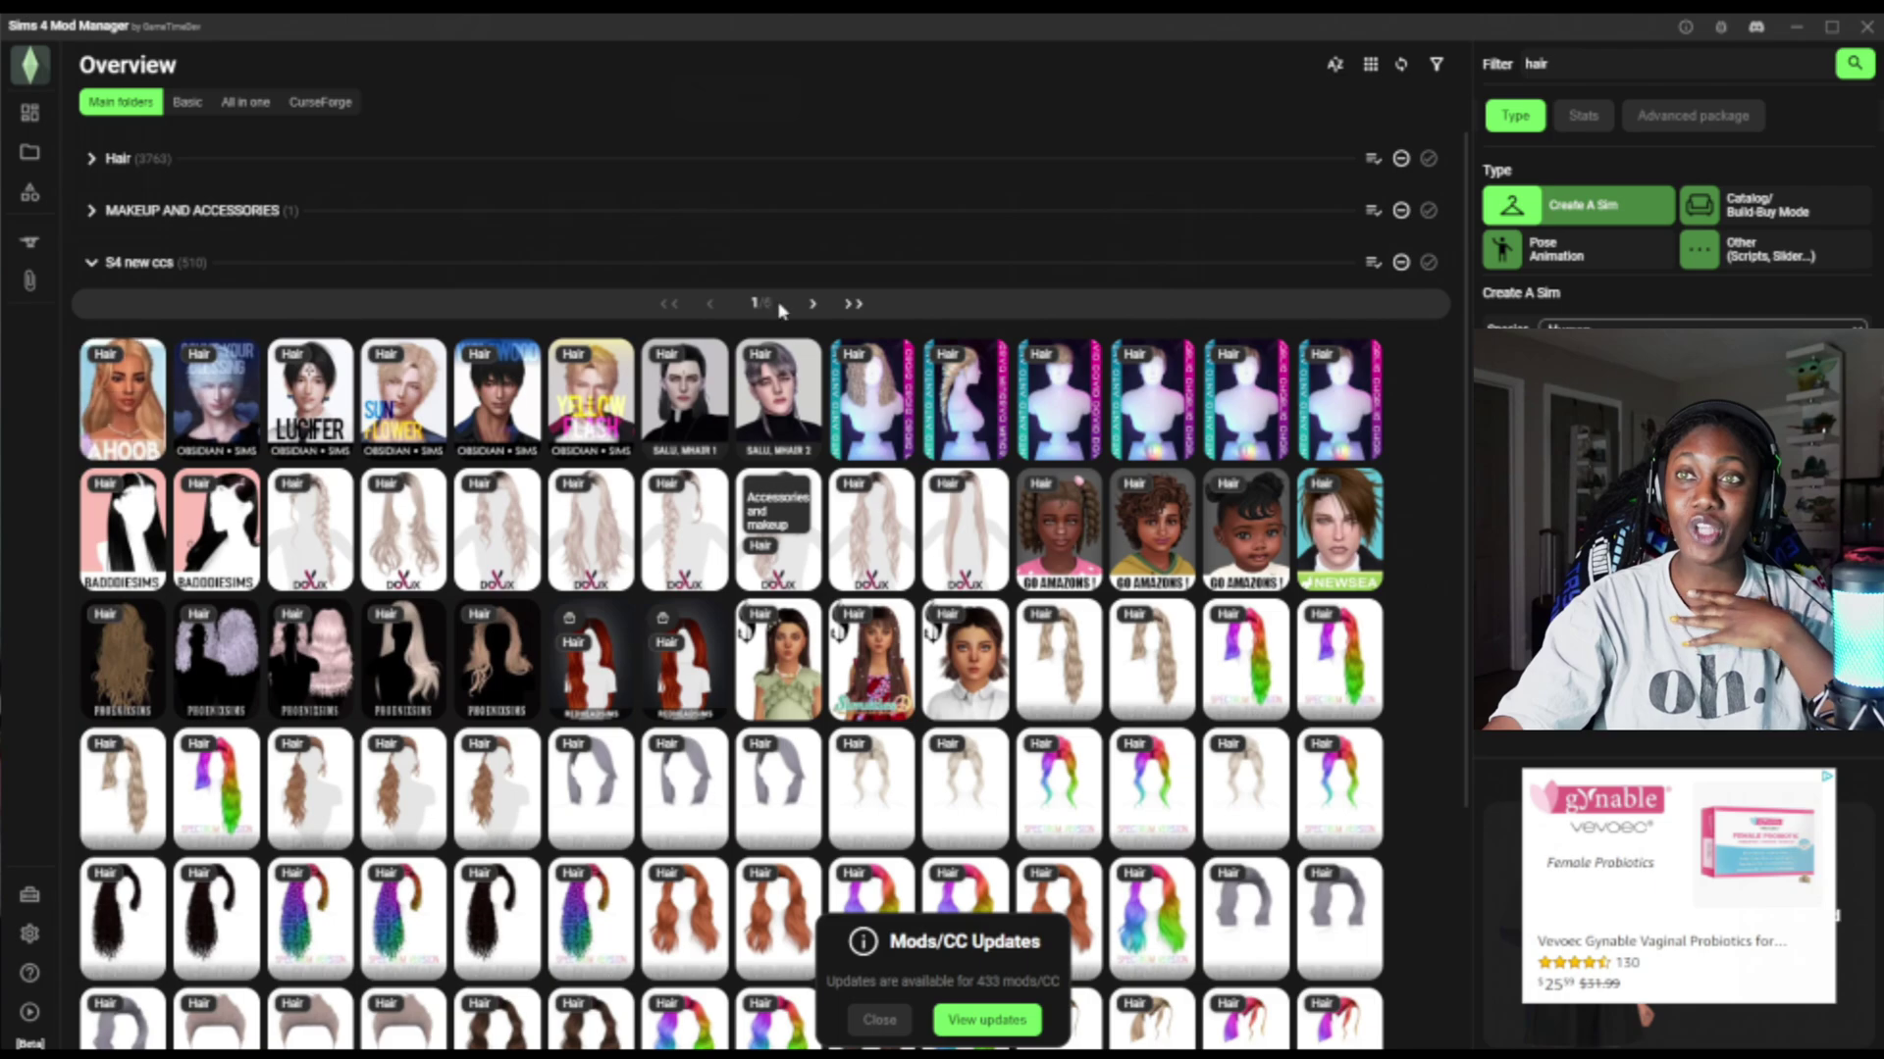
click(1372, 264)
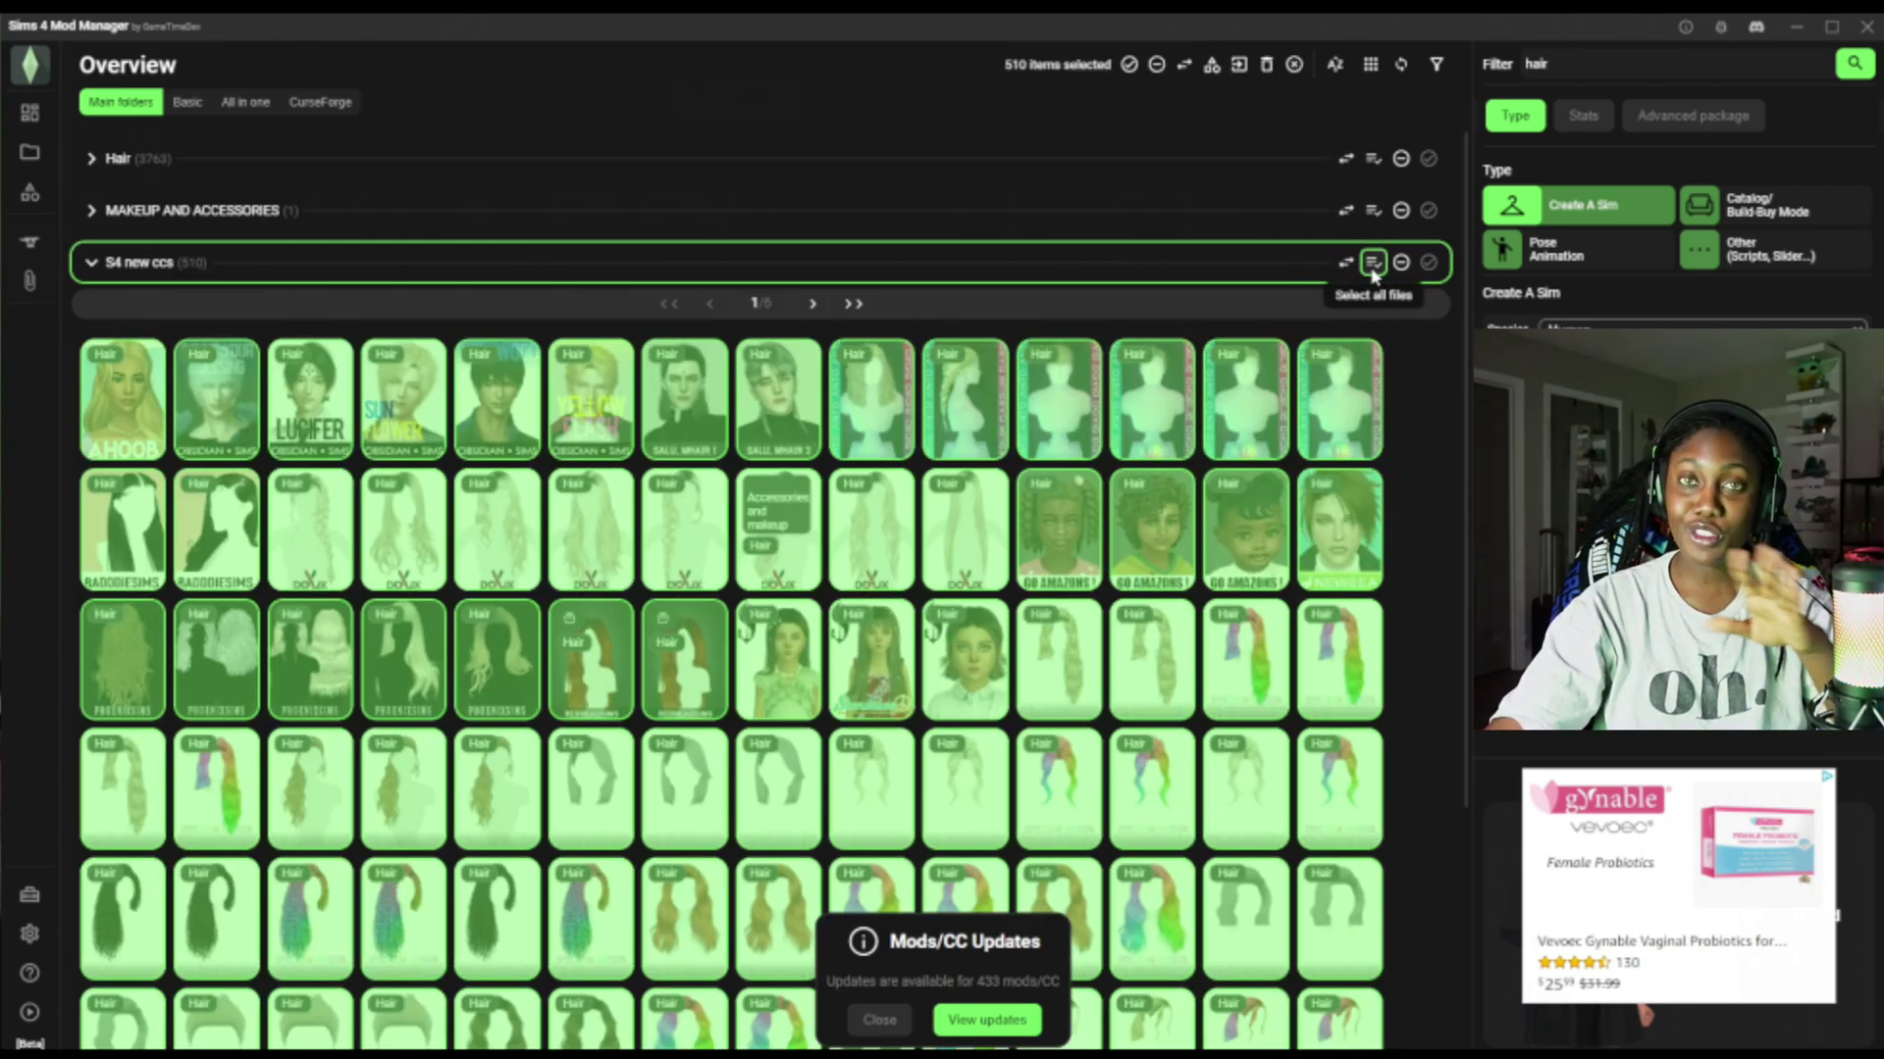
click(1240, 64)
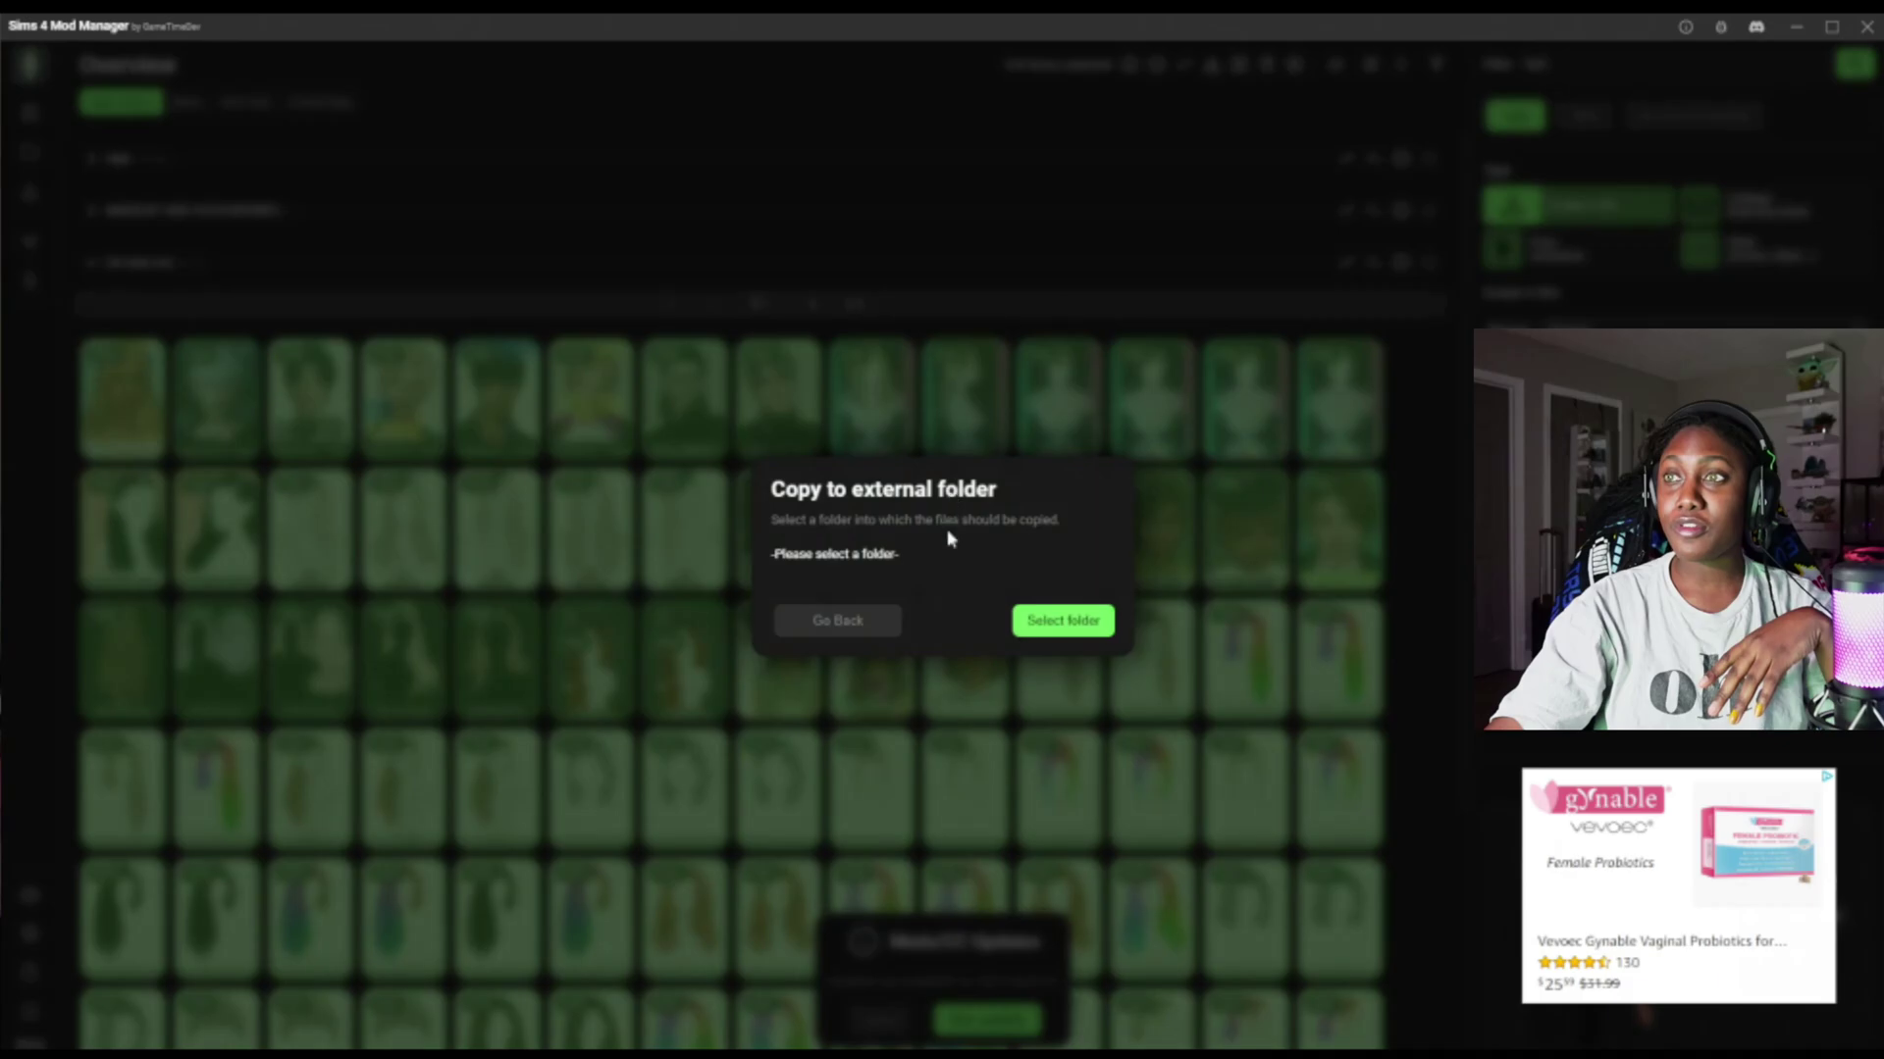
click(863, 620)
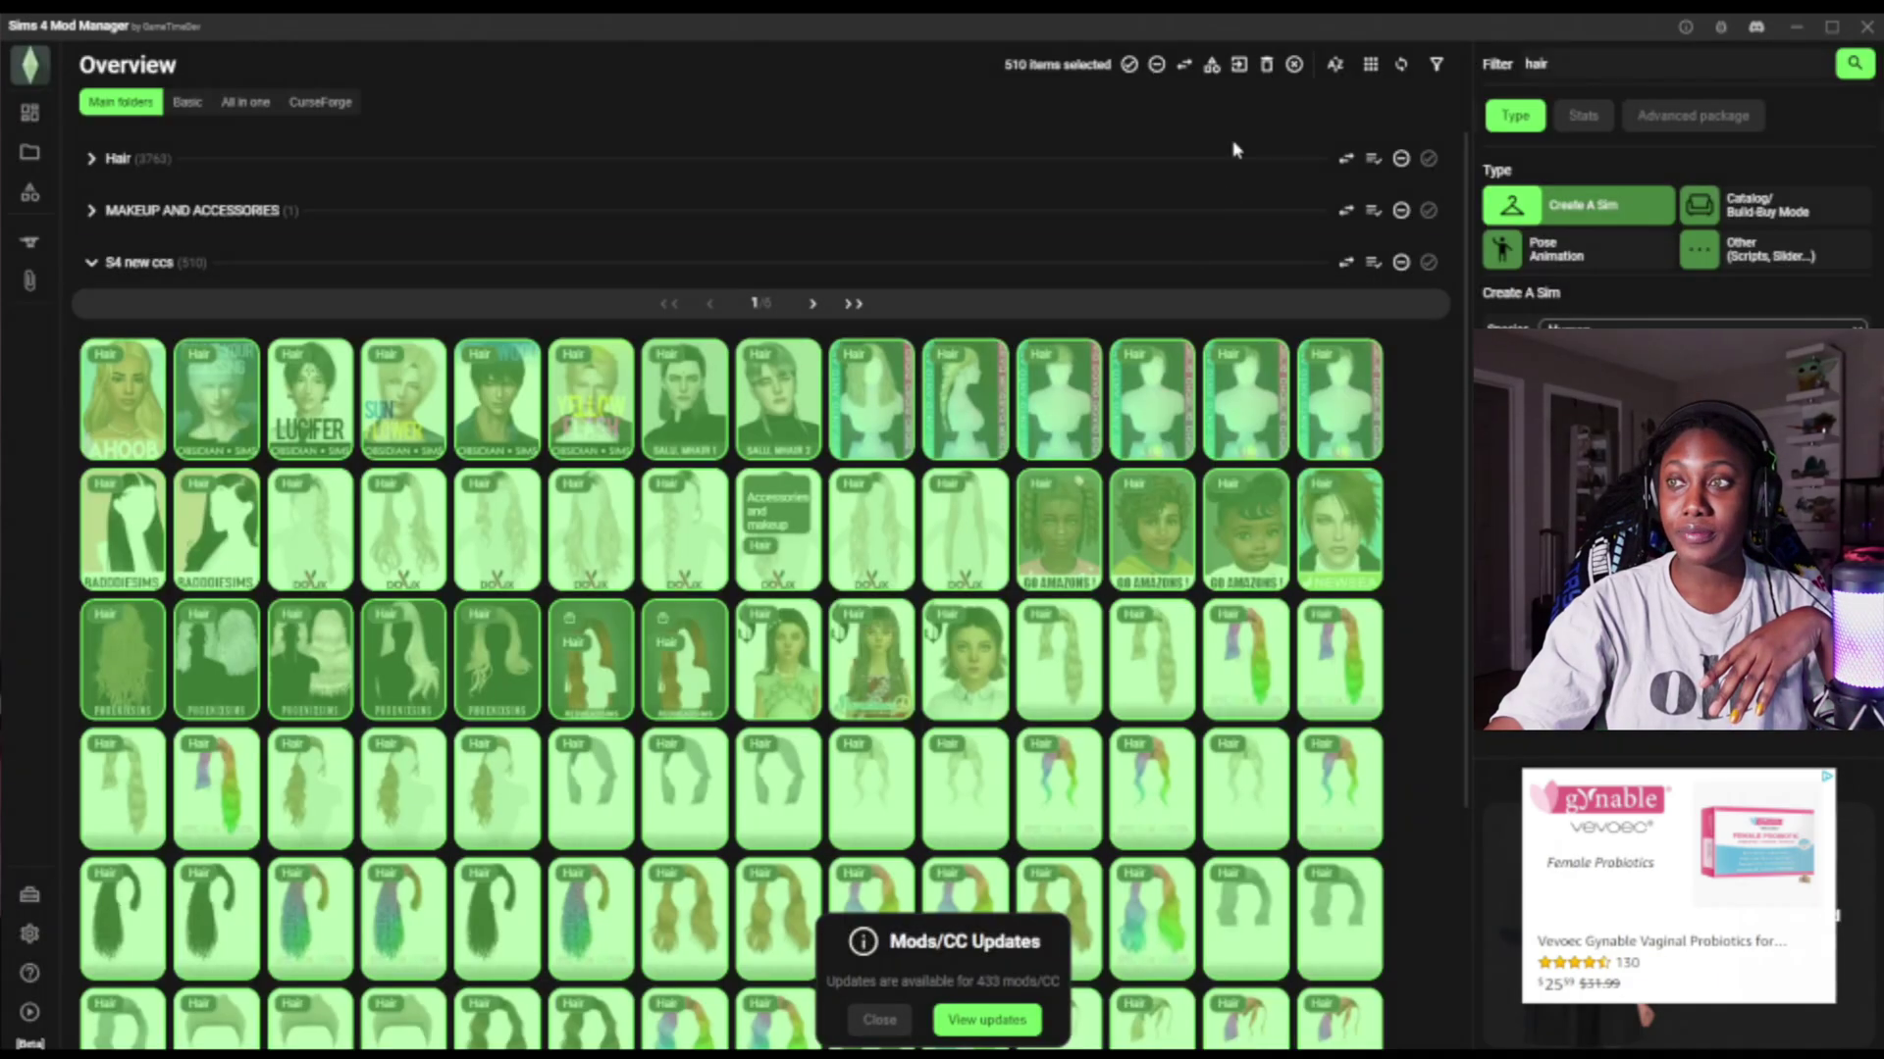
Move the 510 selected S4 new ccs files into the Hair folder.
click(1184, 65)
double_click(1025, 412)
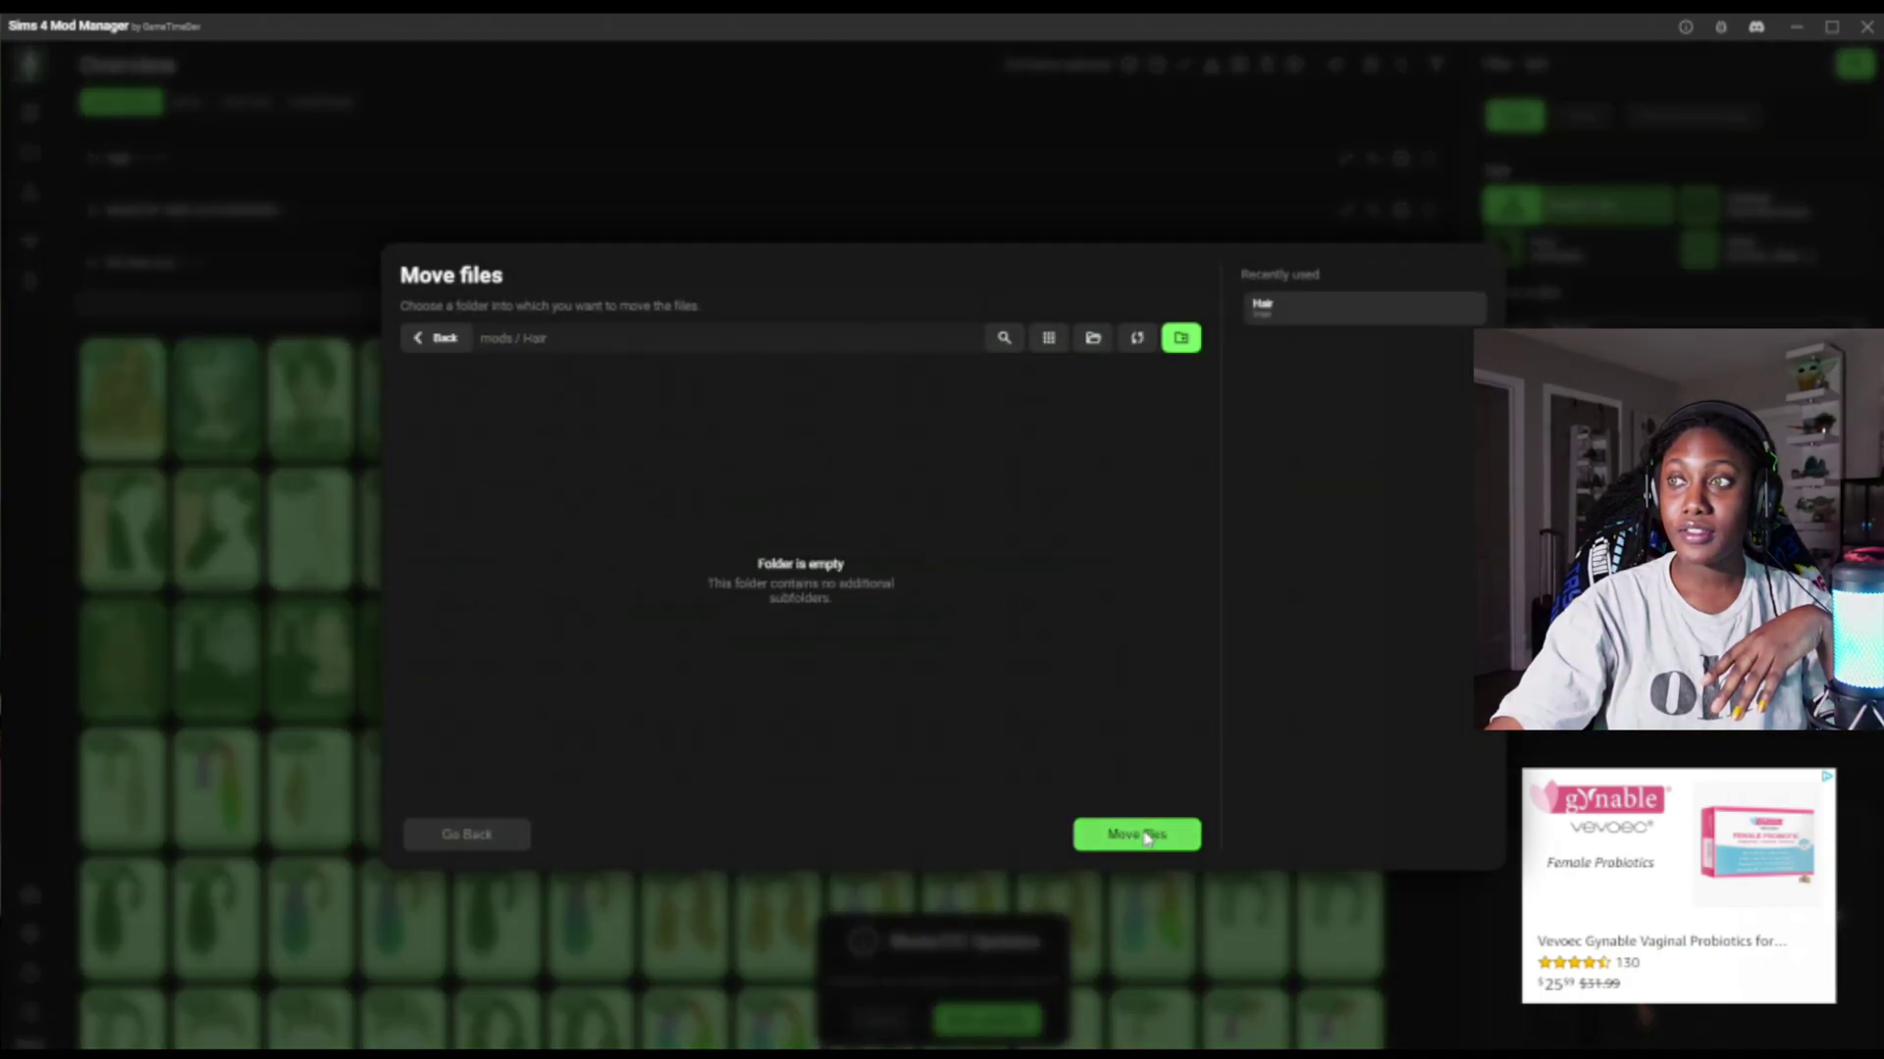
click(1141, 833)
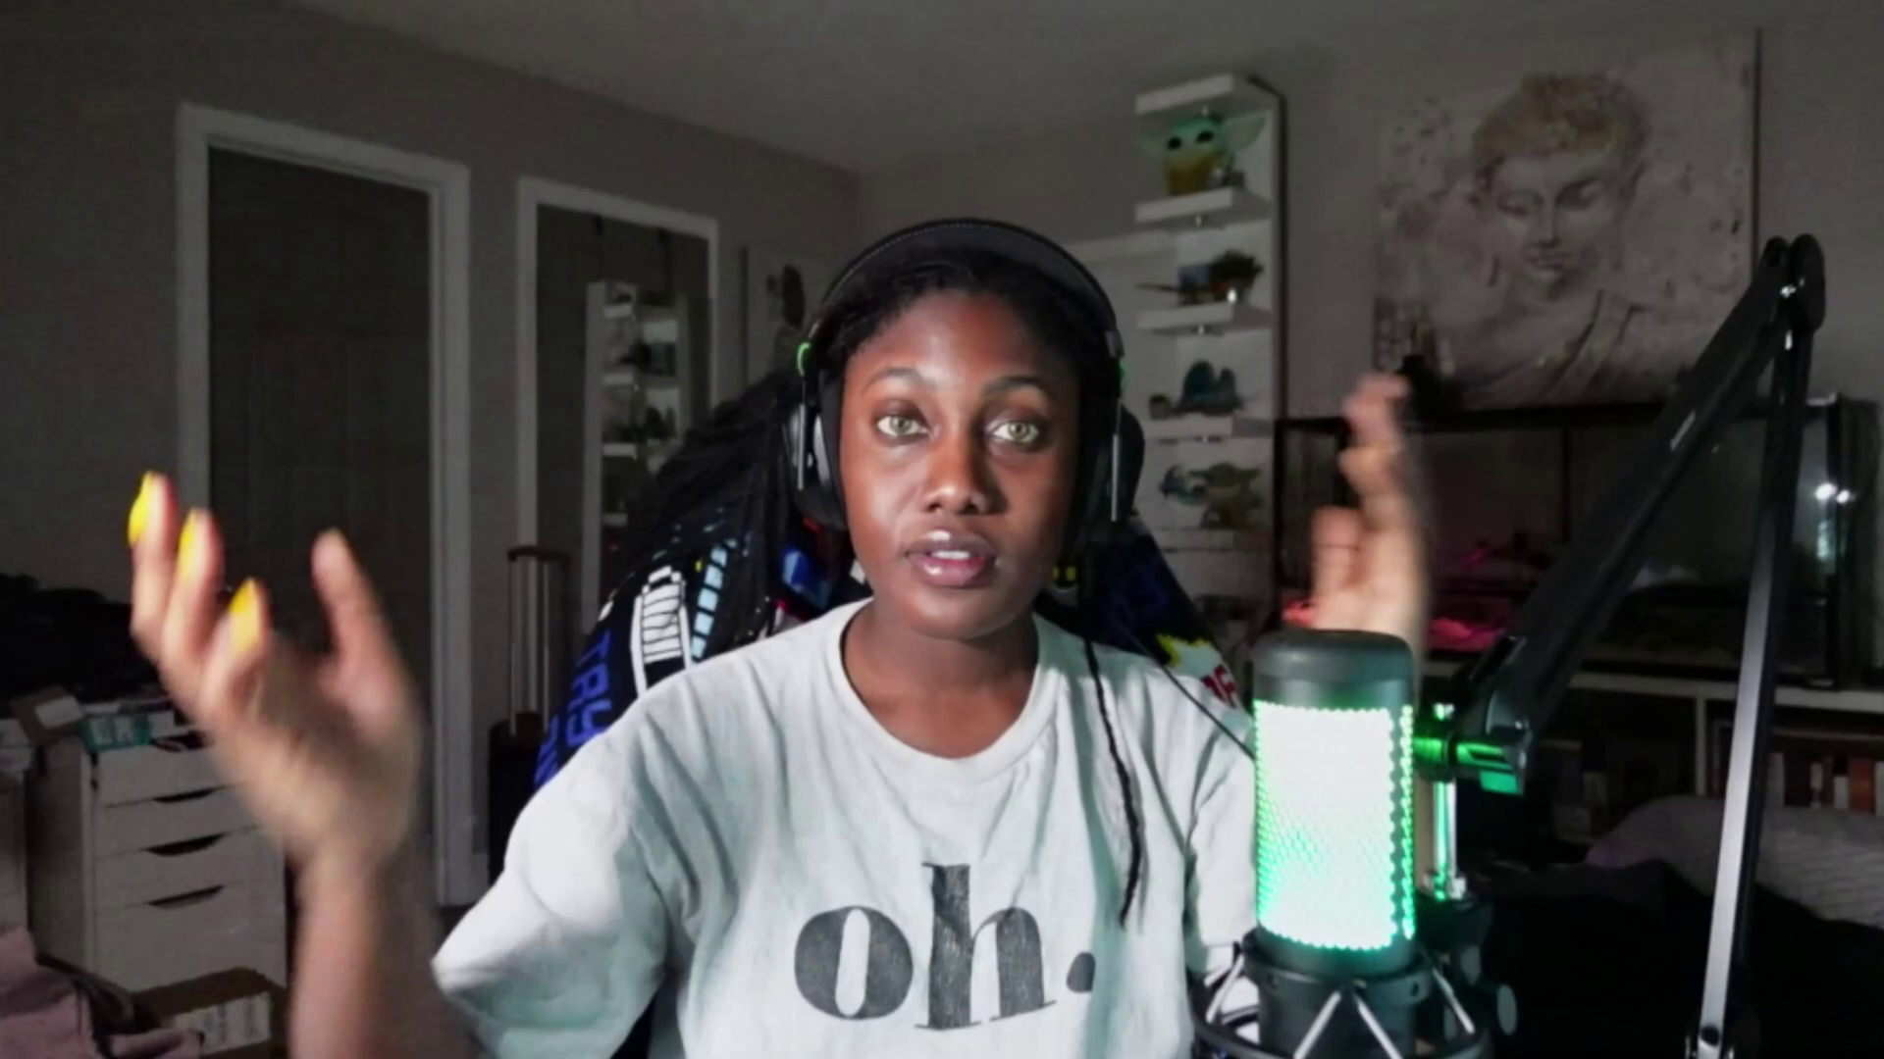